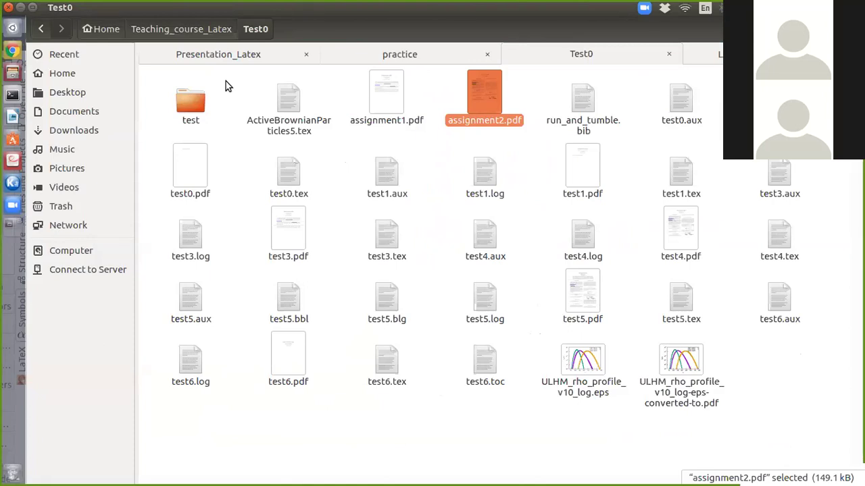
Copy ULHM_rho_profile_v10_log.eps from the Test0 folder into the practice folder.
key(ctrl+Page_Up)
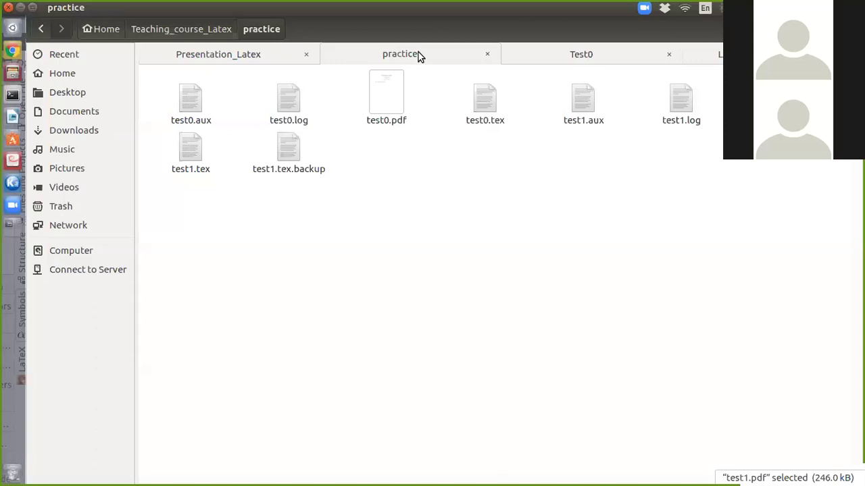
key(ctrl+Page_Down)
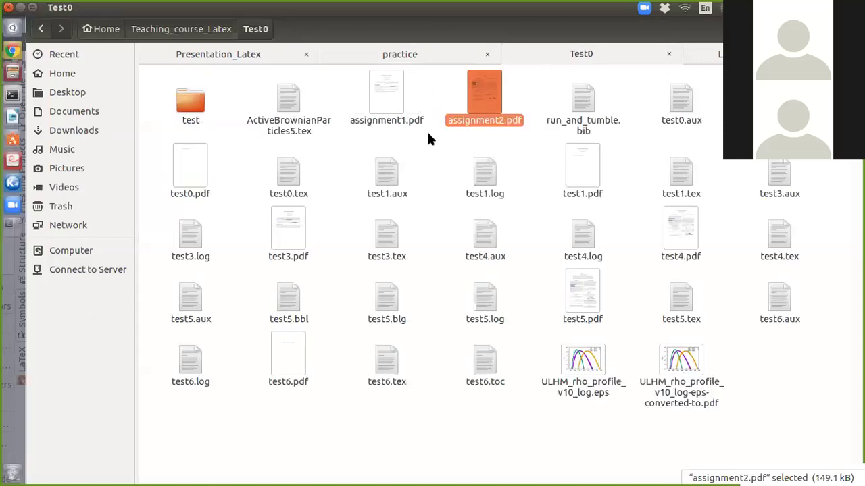
click(583, 344)
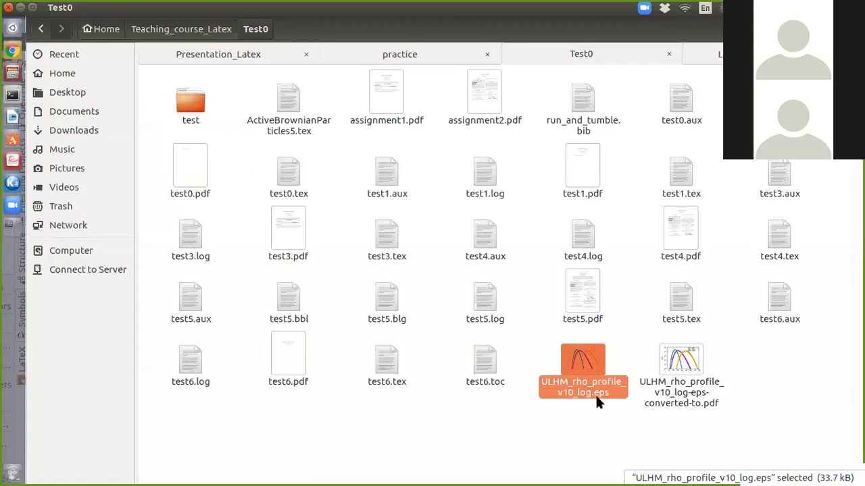
click(450, 57)
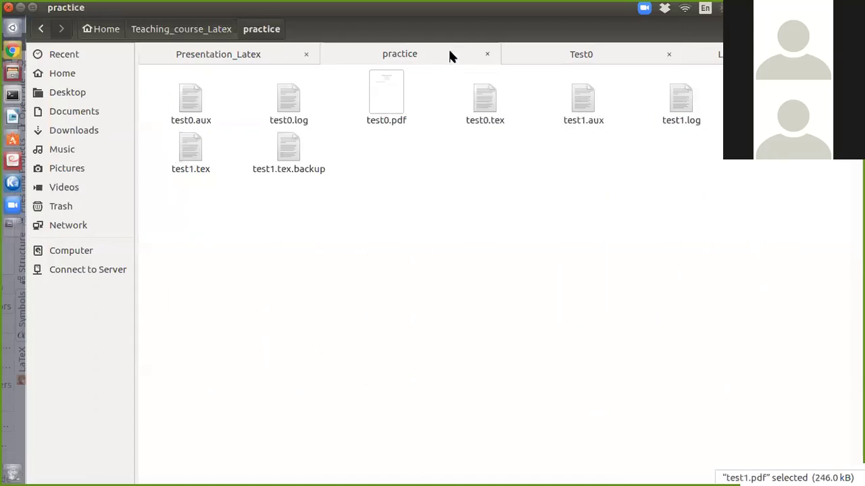
key(ctrl+v)
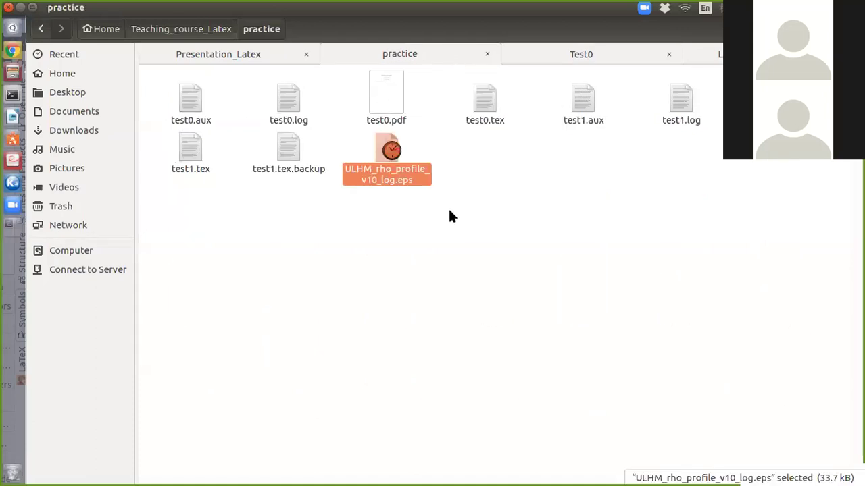
click(480, 180)
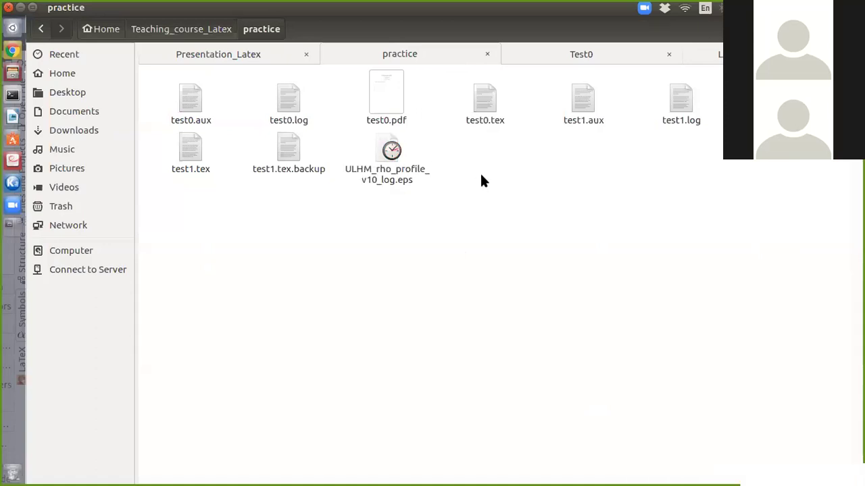
Switch to talk2.pdf and copy the complete figure environment code from slide 38.
click(12, 161)
scroll(289, 173, up, 10)
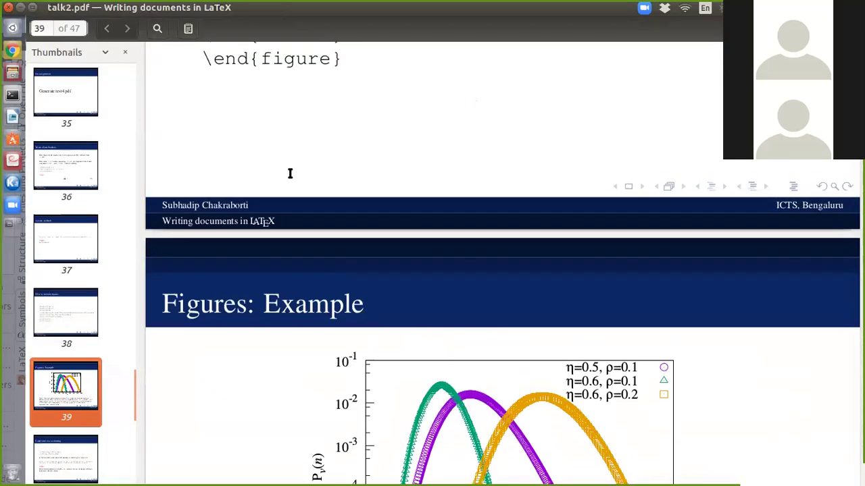
drag(201, 168, 350, 325)
key(ctrl+c)
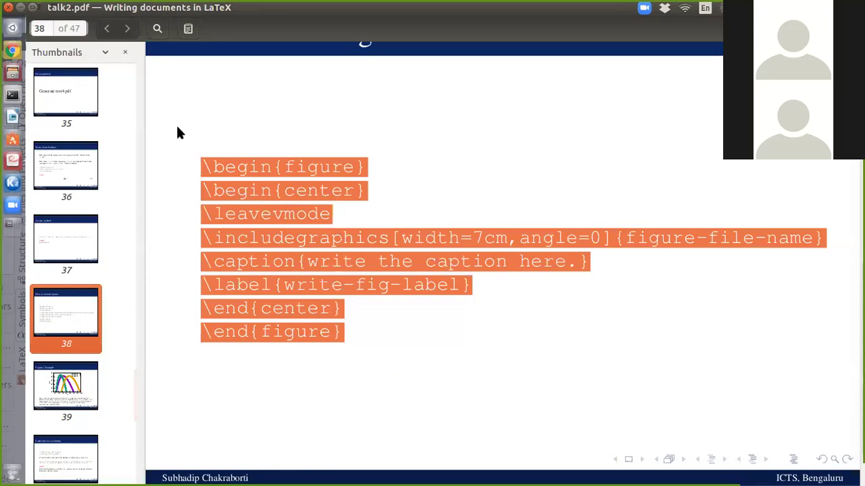
Switch to Kile and paste the copied figure environment into test1.tex on a new line before \end{document}.
click(12, 182)
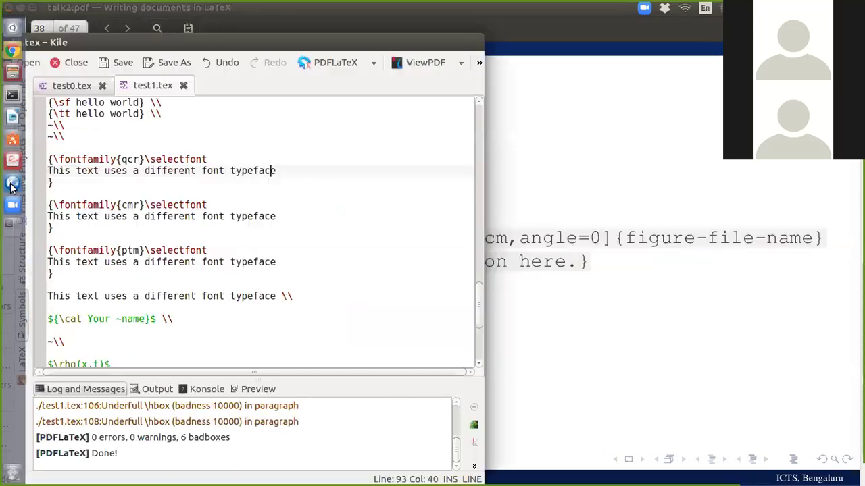
click(194, 329)
key(Down)
key(Down)
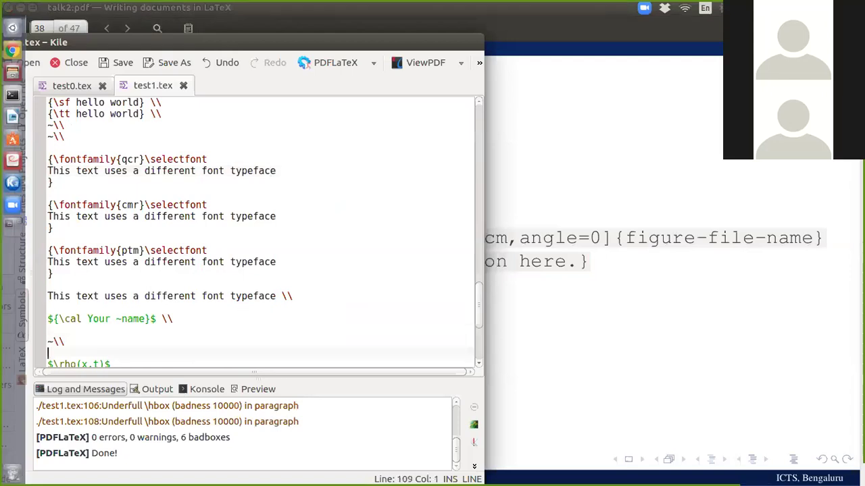
key(Down)
key(Down)
key(Down)
key(Down)
key(Down)
key(Down)
key(Down)
key(Down)
key(Down)
key(Down)
key(Down)
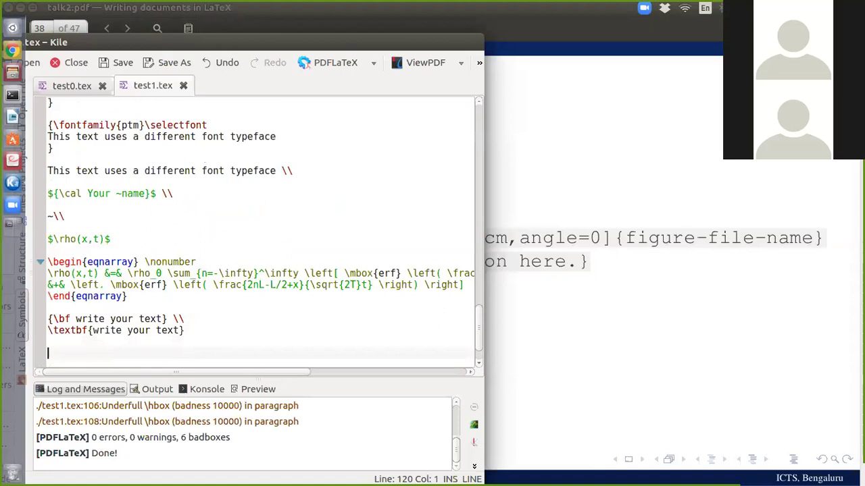
key(Down)
key(Down)
key(Down)
key(Down)
key(Up)
key(Up)
key(Up)
key(Up)
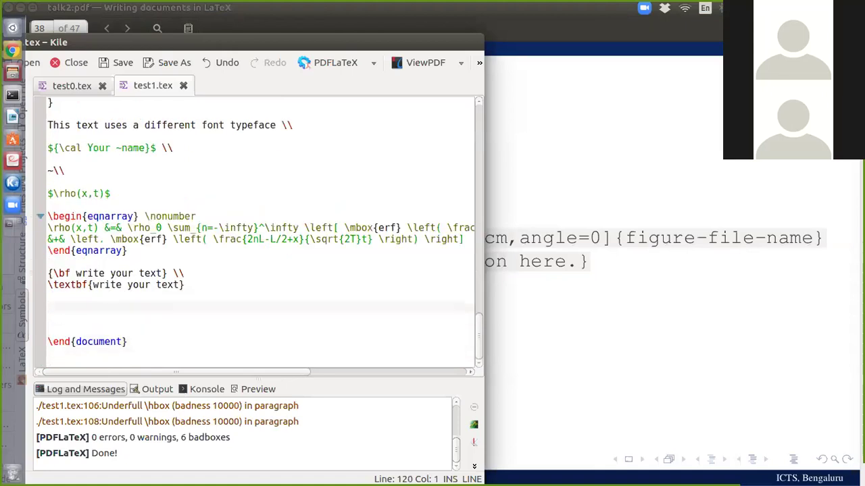
key(Return)
key(Return)
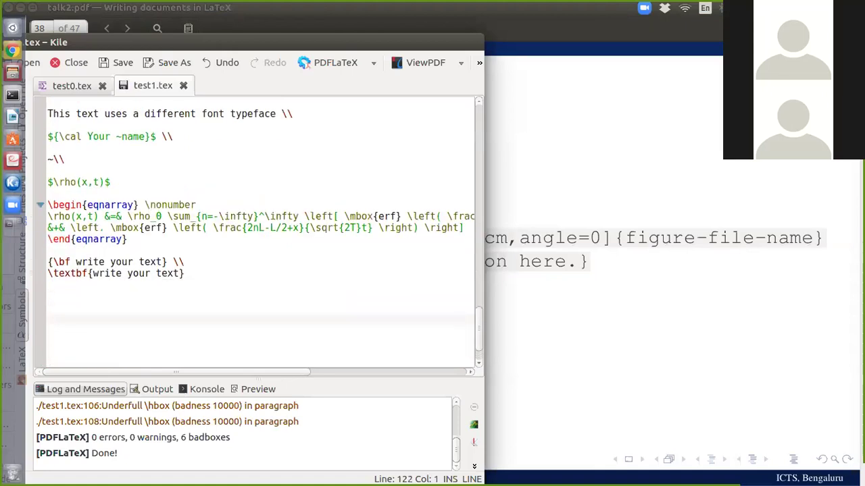
key(ctrl+v)
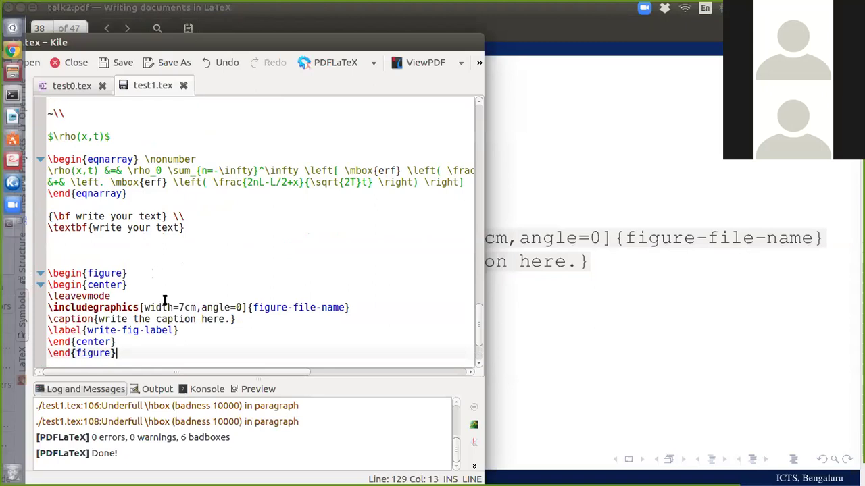
Replace the figure-file-name placeholder in \includegraphics with ULHM_rho_profile_v10_log.eps, copying the name from the file in the practice folder.
drag(252, 309, 343, 307)
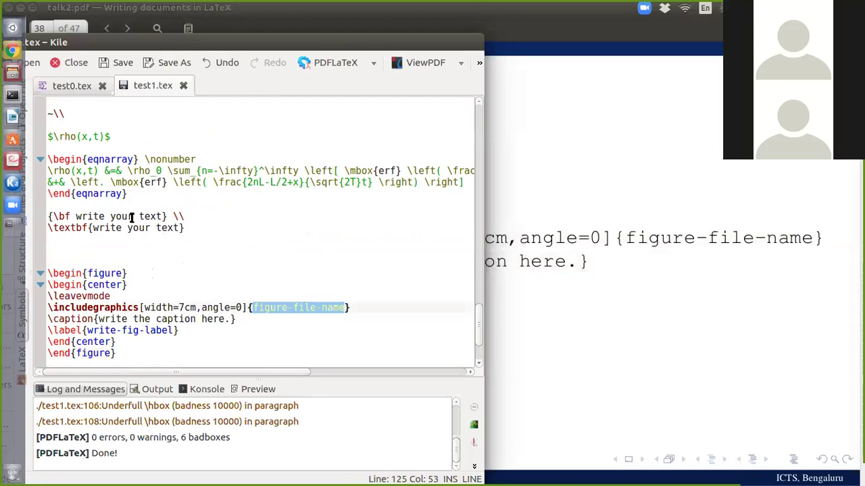
click(12, 71)
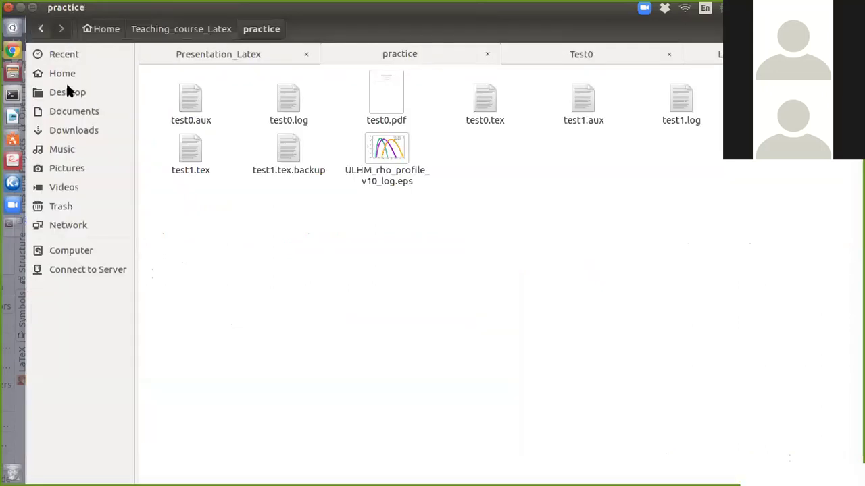
click(389, 154)
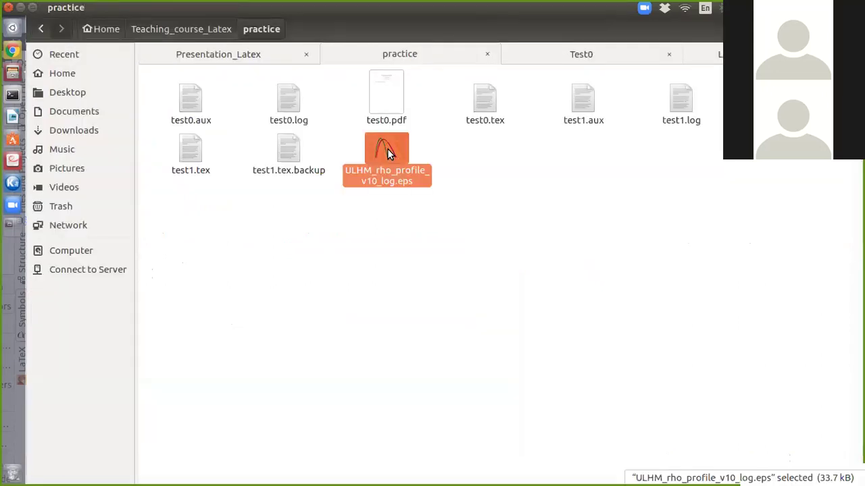
key(F2)
key(shift+Right)
key(shift+Right)
key(shift+Right)
key(shift+Right)
key(ctrl+c)
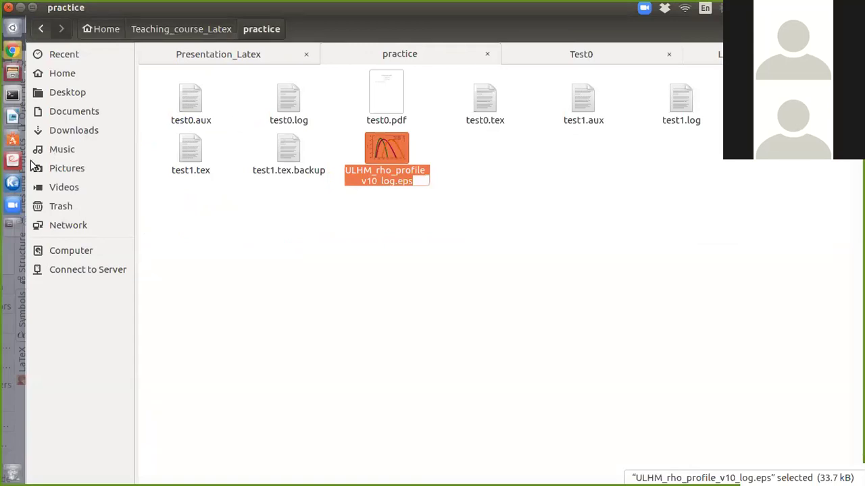
click(13, 182)
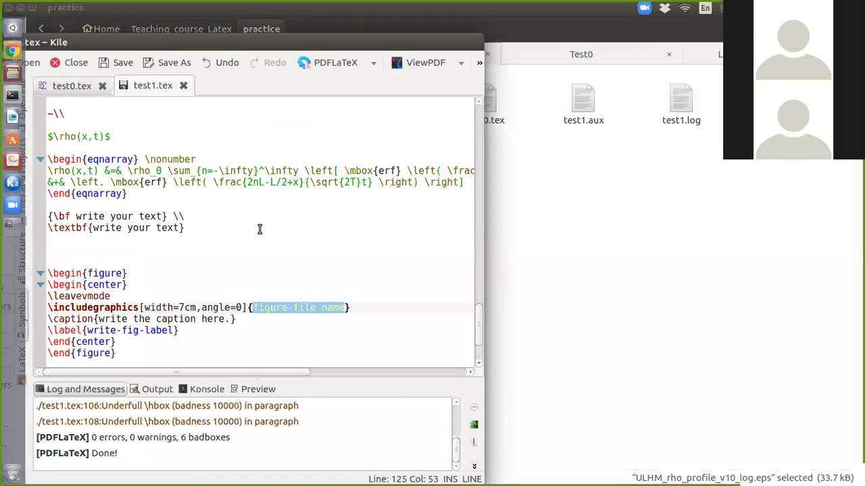
key(ctrl+v)
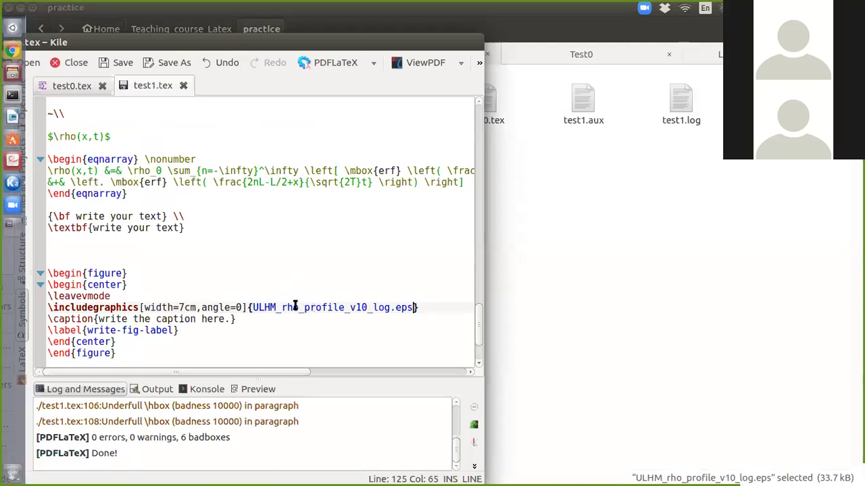
key(Left)
key(Left)
key(Left)
key(Left)
key(Left)
key(Left)
key(Left)
key(Left)
key(Left)
key(Left)
key(Left)
key(Left)
key(Left)
key(Left)
key(Left)
key(Left)
key(Left)
key(Left)
key(Left)
key(Left)
key(Down)
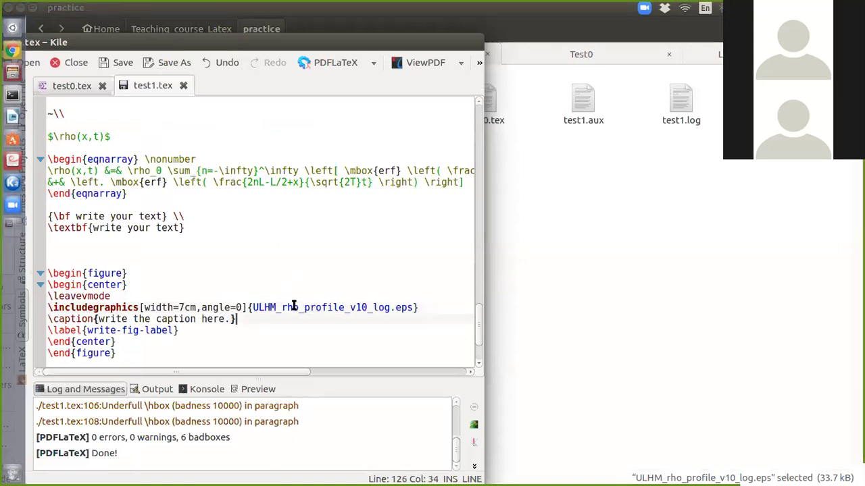
key(Left)
key(Left)
Replace the placeholder text in the figure's \label with distn_fig.
drag(87, 330, 173, 330)
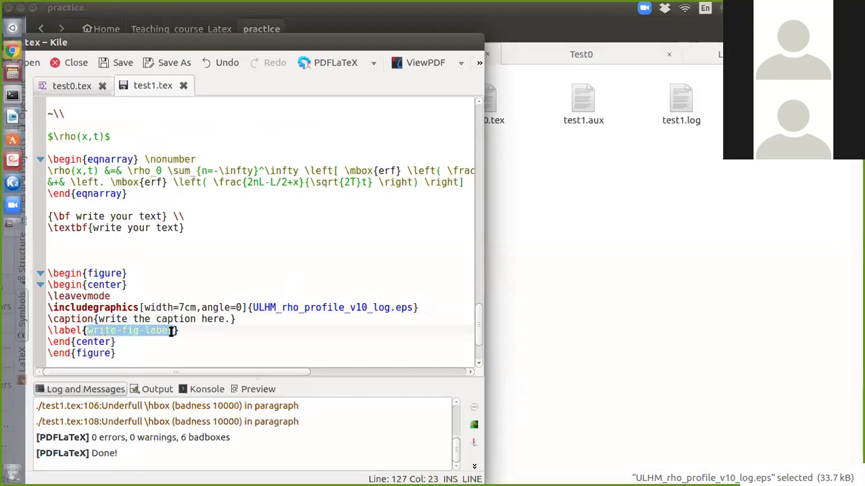
key(BackSpace)
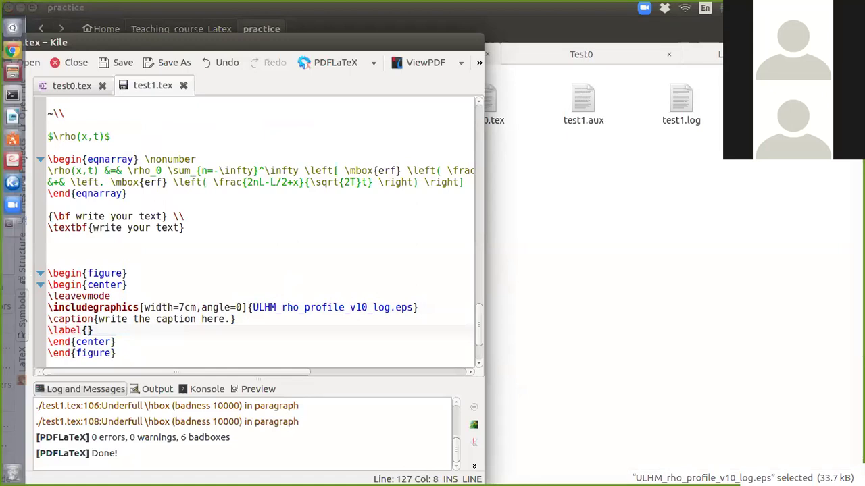
text(dist)
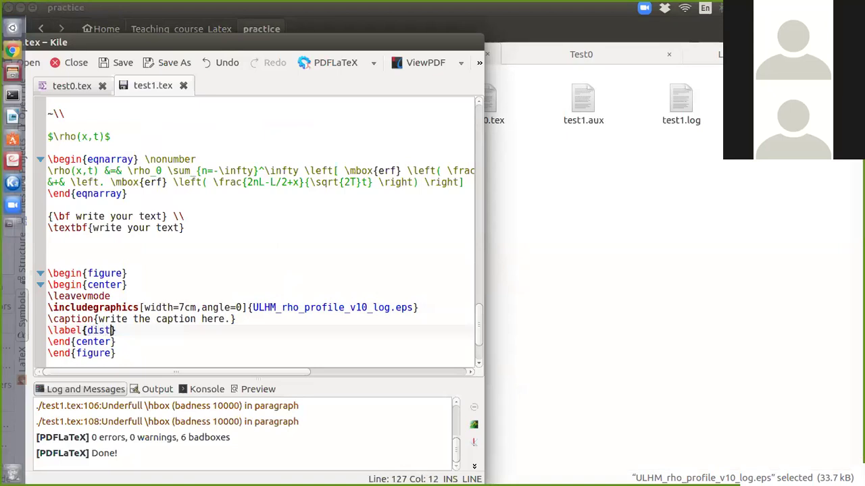
text(n-)
key(BackSpace)
text(_)
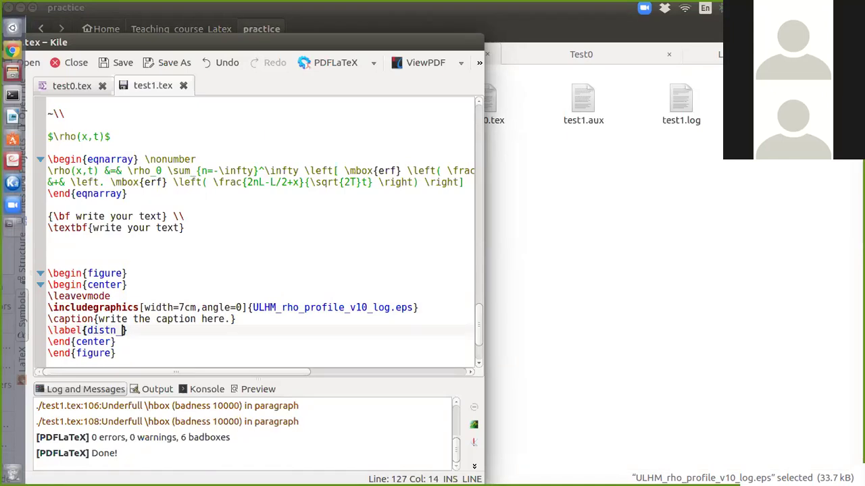
text(fig)
Compile test1.tex with PDFLaTeX and bring up the test1.pdf output in the document viewer.
click(321, 64)
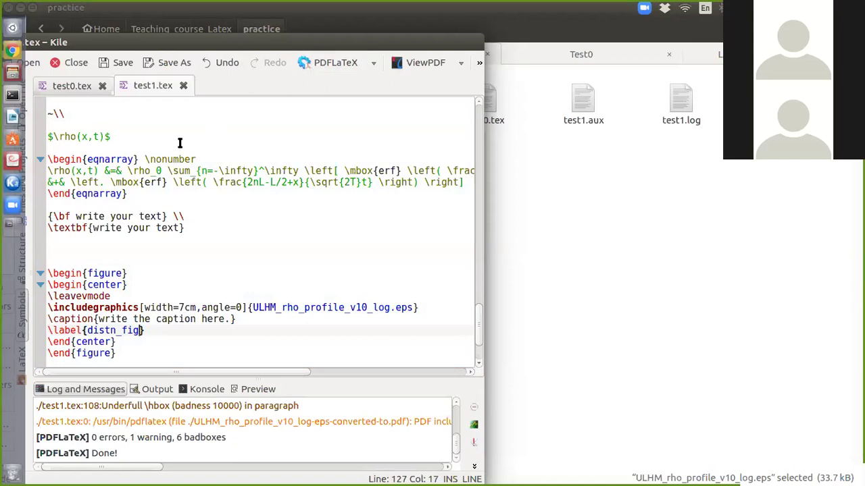
click(14, 163)
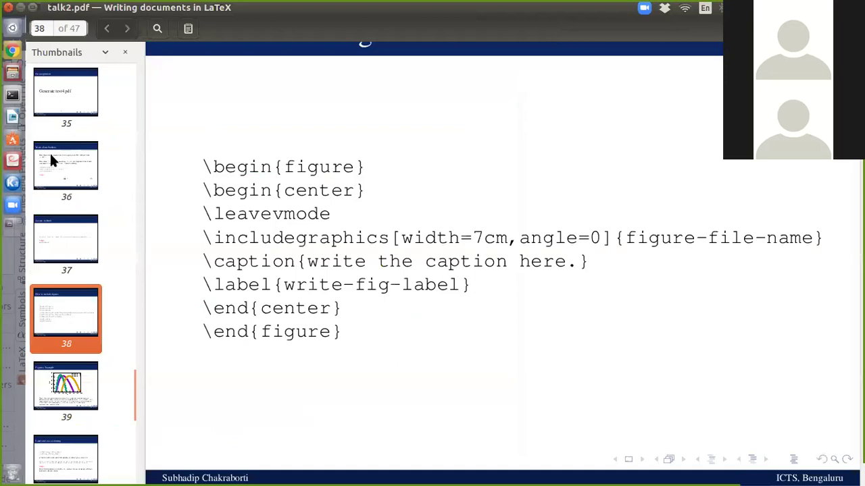
click(14, 163)
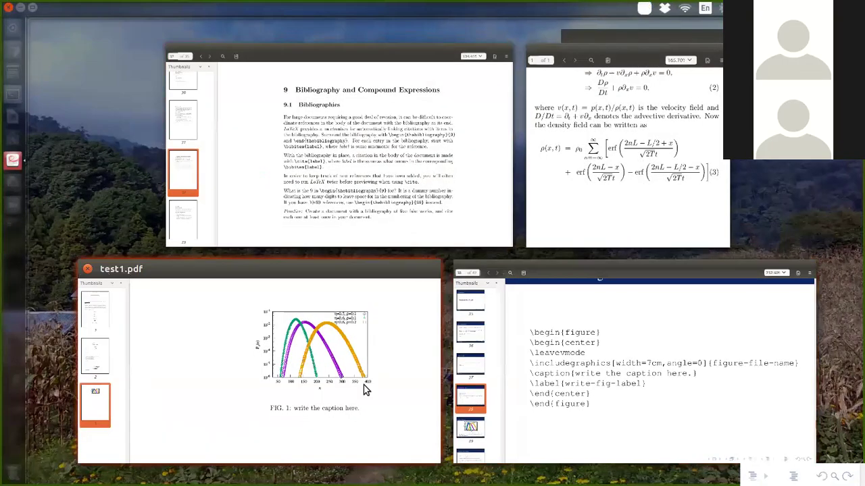
click(440, 302)
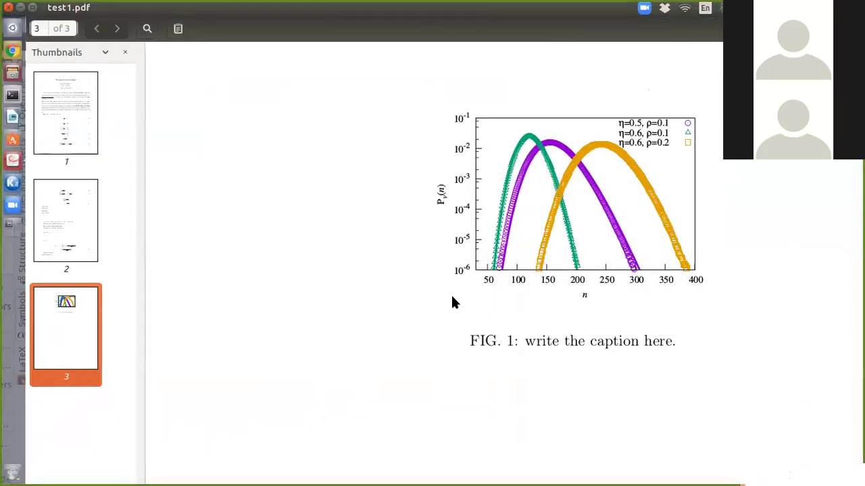
Examine the inserted figure and its caption on page 3 of test1.pdf.
scroll(454, 303, down, 2)
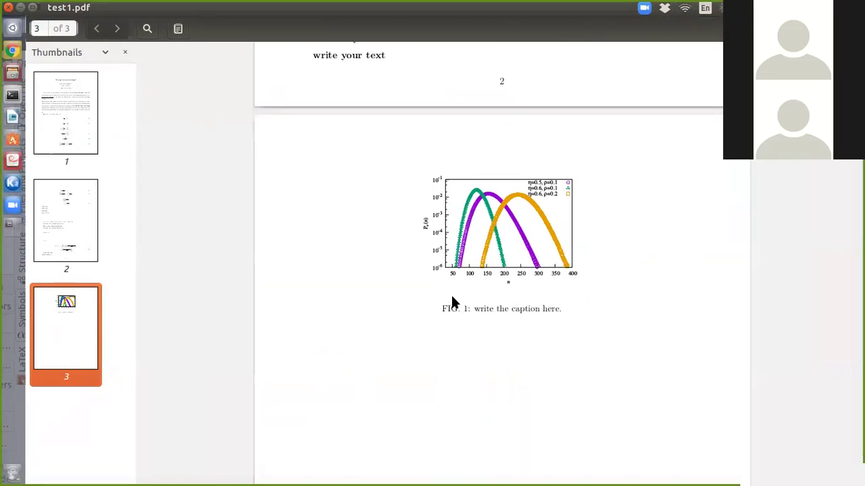
scroll(460, 320, up, 4)
scroll(459, 320, down, 2)
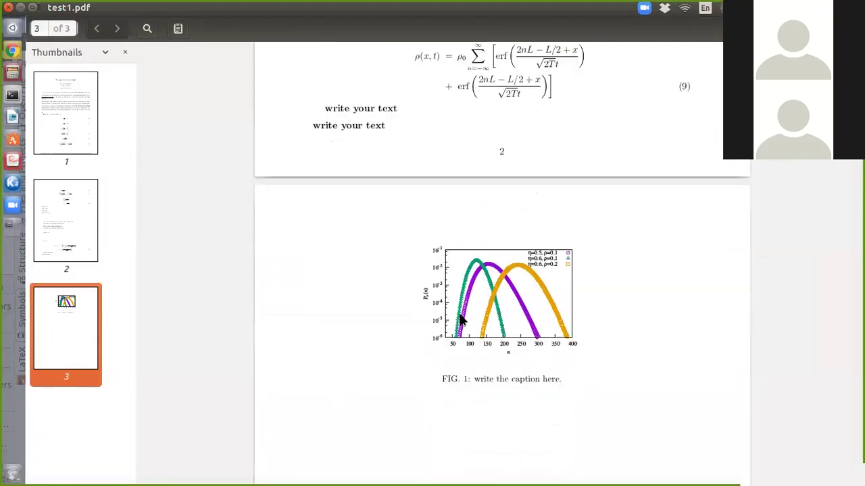
scroll(459, 320, down, 3)
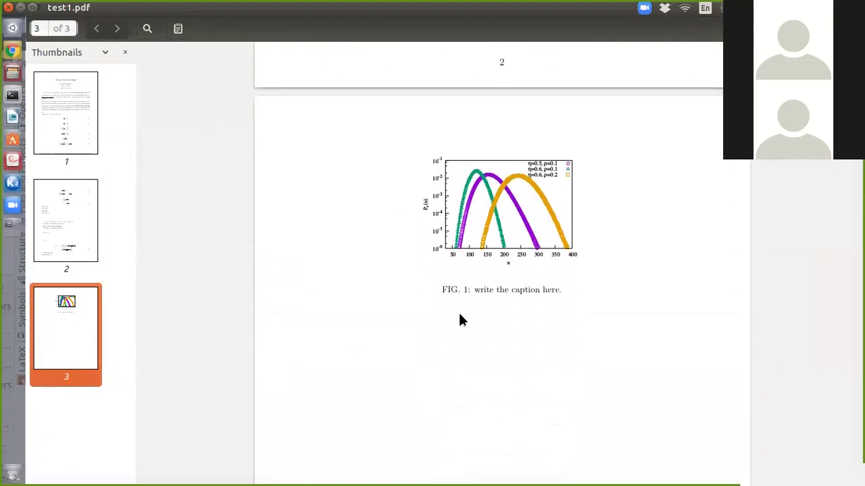
scroll(459, 316, up, 2)
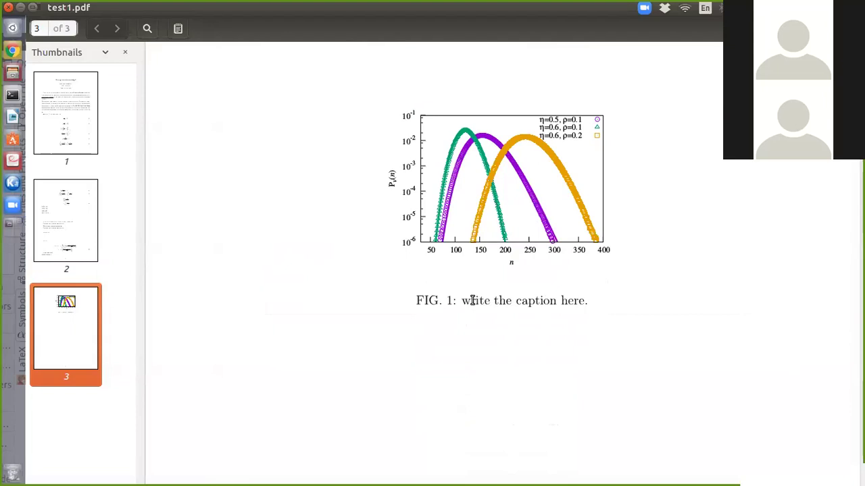
drag(461, 301, 589, 303)
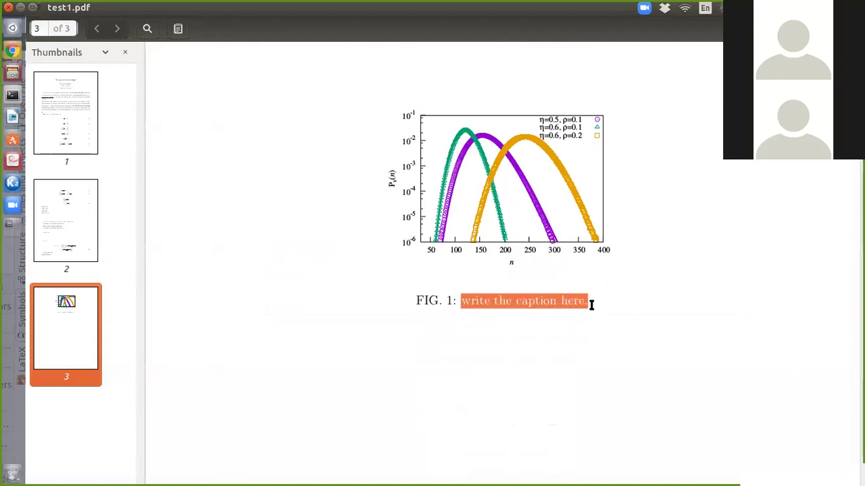
click(529, 311)
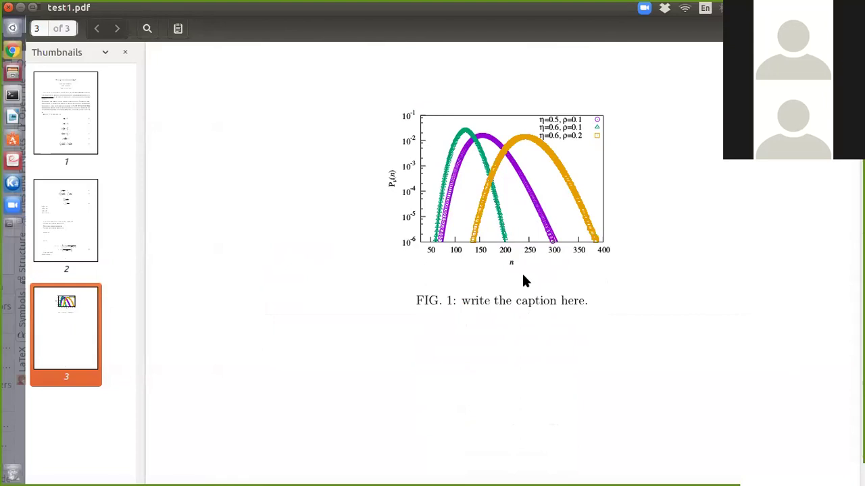
Return to test1.tex in Kile and start a sentence below the figure environment reading "Here in Fig. \ref{}".
click(12, 181)
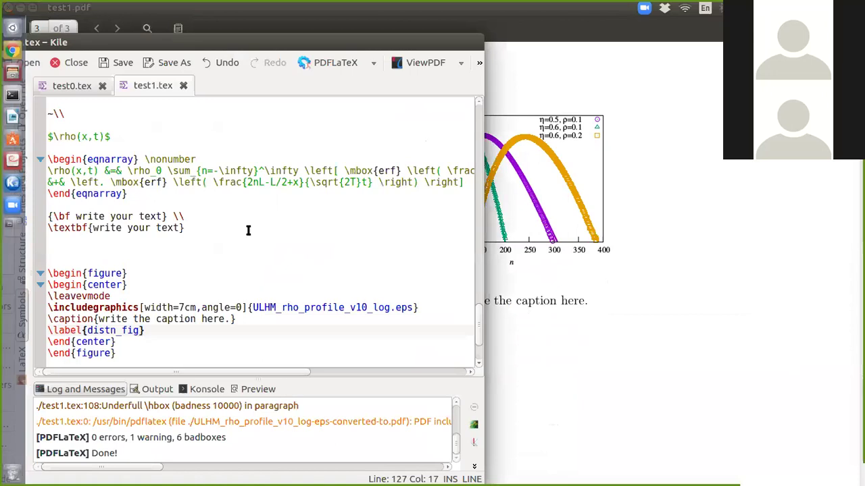
key(Down)
key(Down)
key(Down)
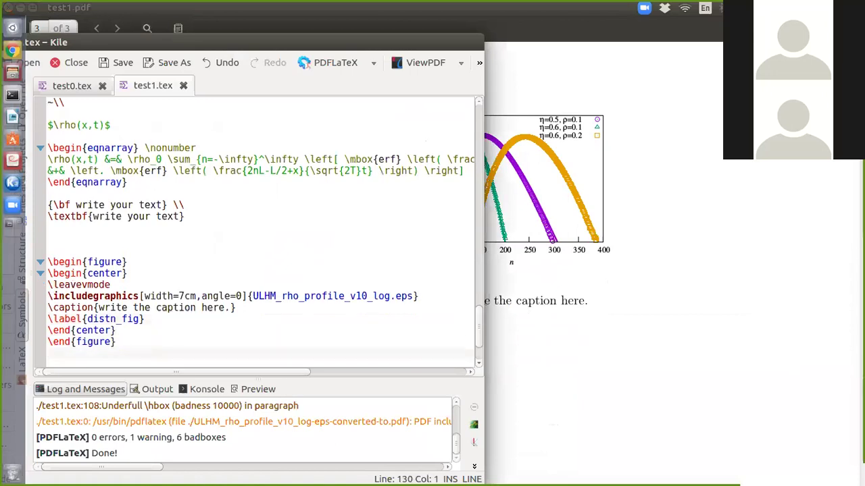
key(Down)
key(Down)
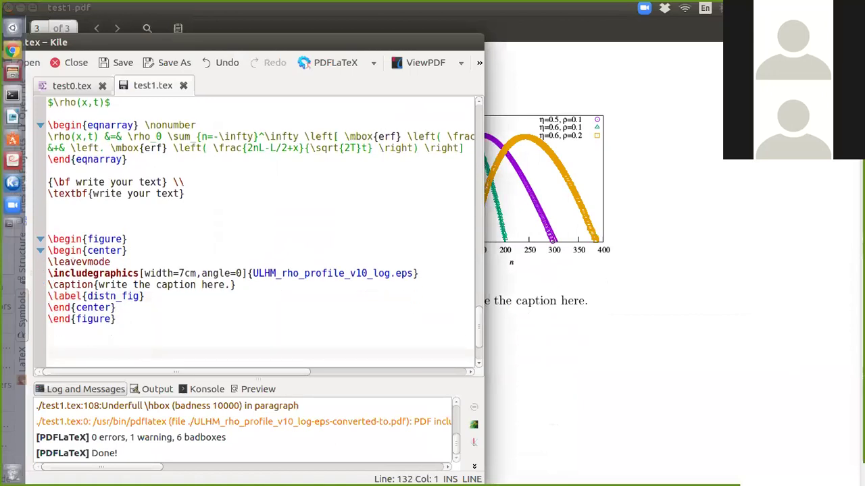
text(Hre)
key(BackSpace)
key(BackSpace)
key(BackSpace)
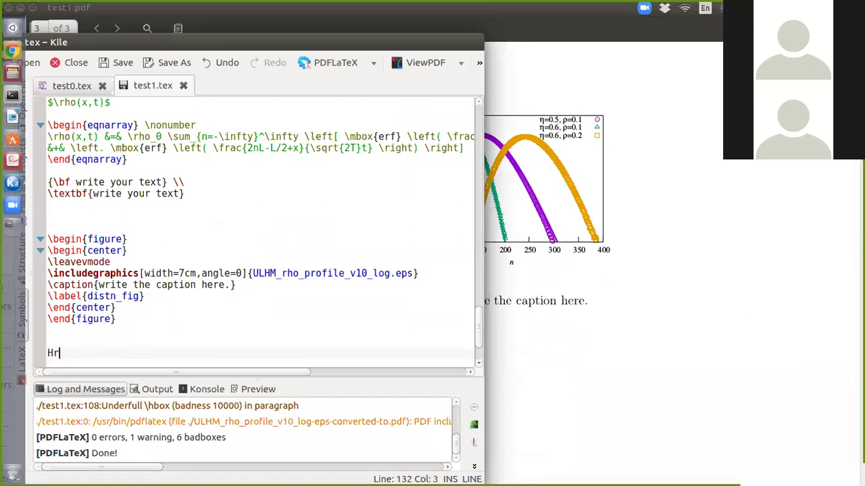
text(ere in Fi)
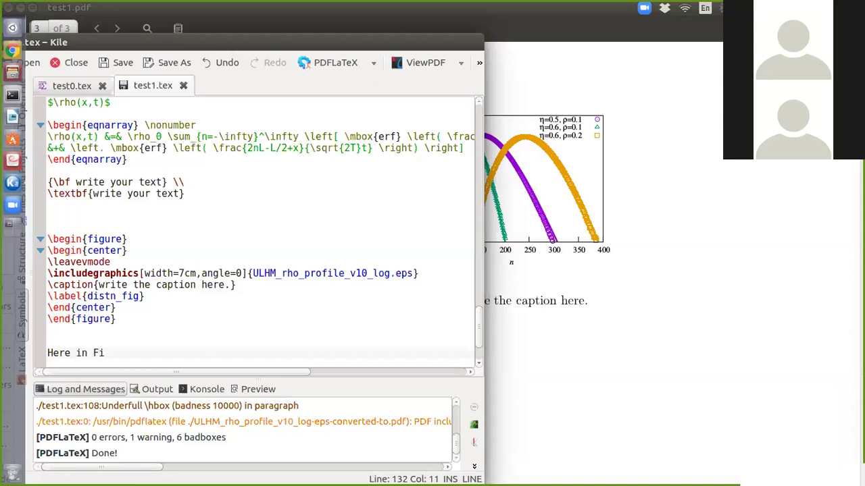
text(g.)
text(\ref)
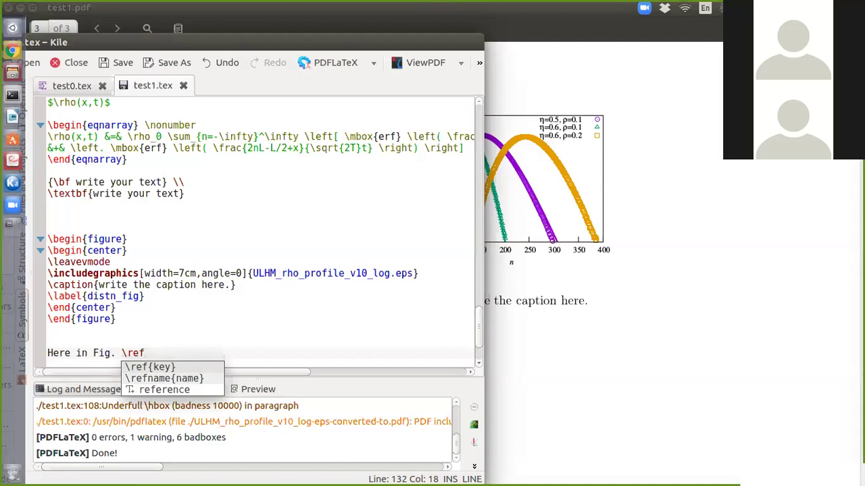
key(Return)
Copy distn_fig from the figure's \label into the empty \ref braces in the new sentence.
key(Up)
key(Up)
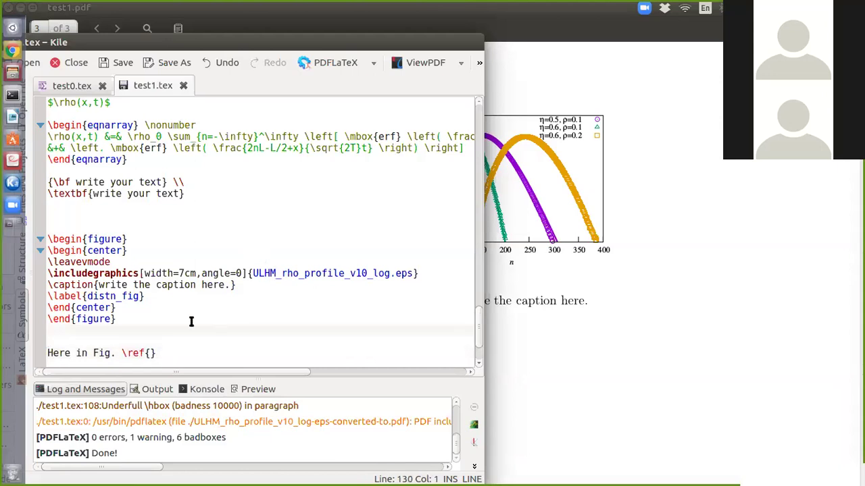
click(103, 297)
double_click(104, 297)
key(ctrl+c)
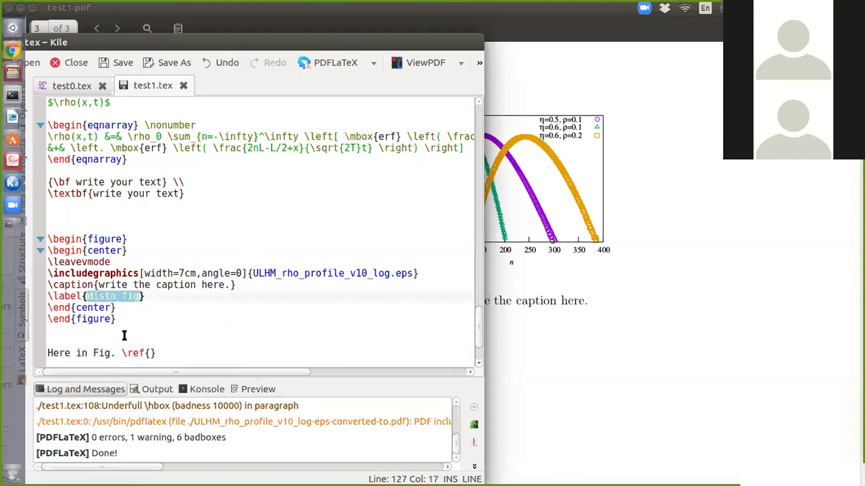
click(149, 354)
key(ctrl+v)
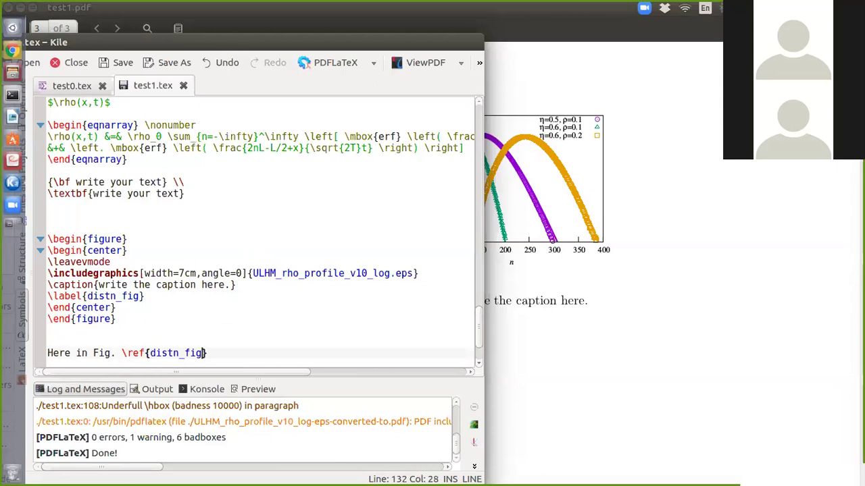
Continue the sentence after the figure reference with "we have plotted the distribution of particle number".
click(211, 356)
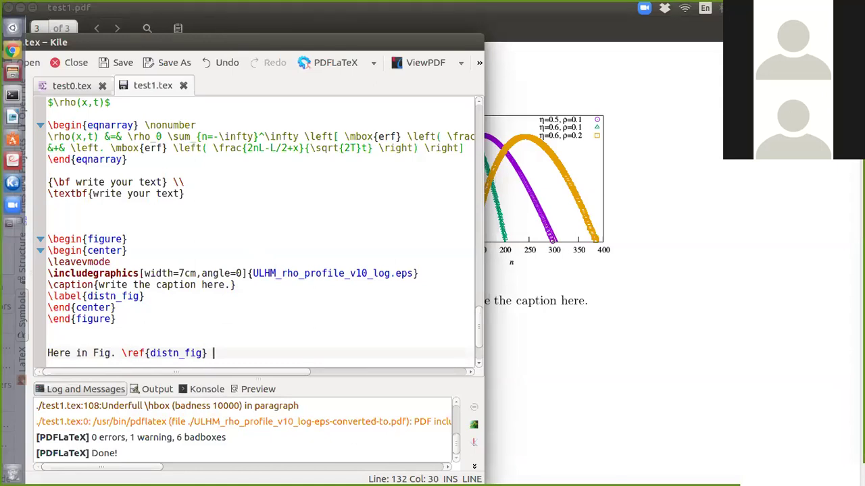
text(we have s)
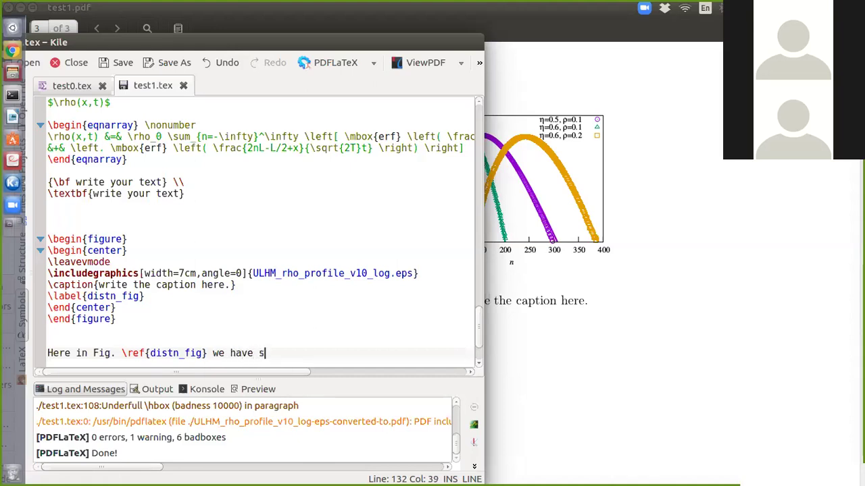
text(hown)
key(BackSpace)
key(BackSpace)
key(BackSpace)
key(BackSpace)
key(BackSpace)
key(BackSpace)
text(plotted )
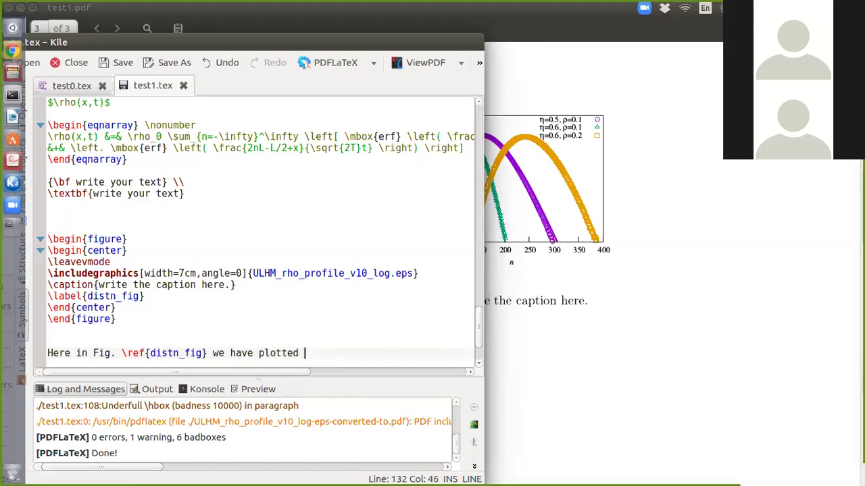
text(the distributio)
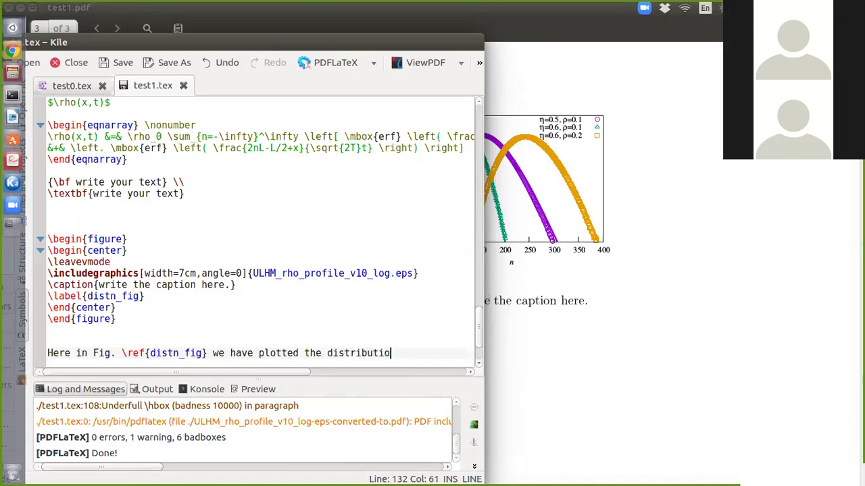
text(n of )
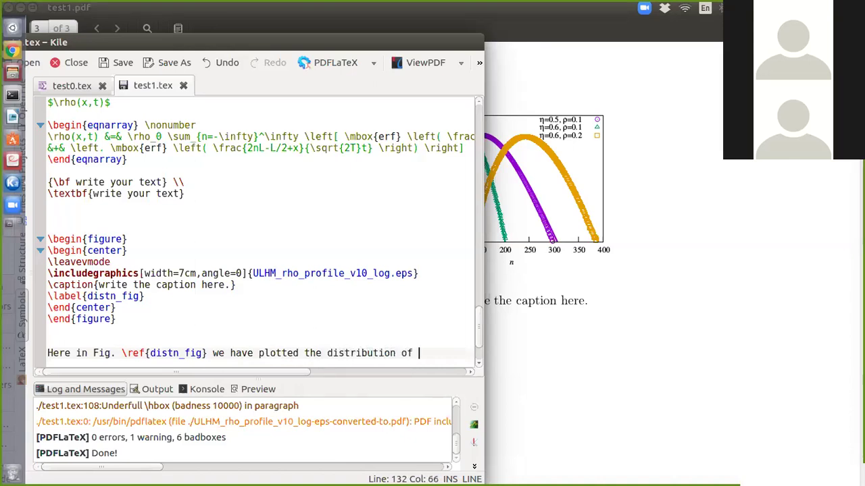
text(particle number )
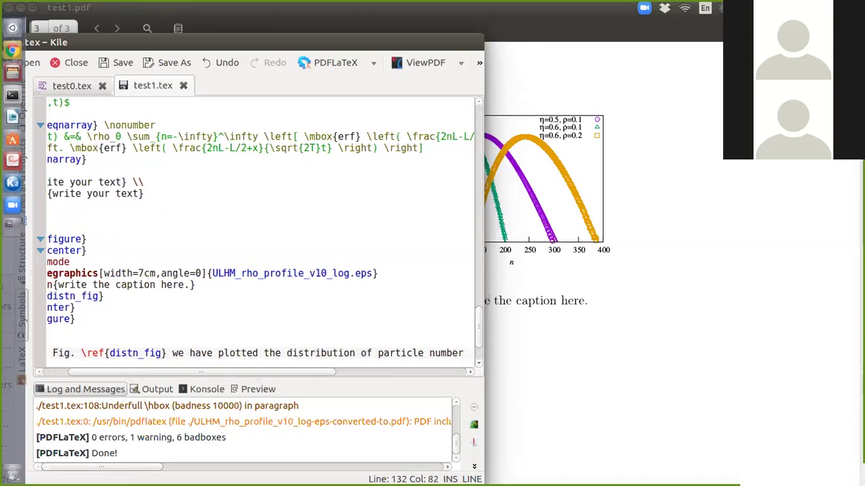
Finish the sentence with the inline math and text "$P(n)$ with $n$.".
text($)
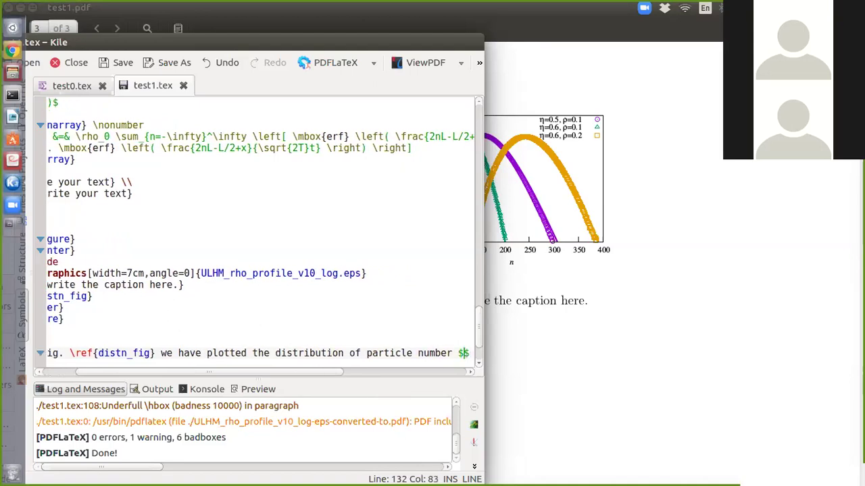
text(P()
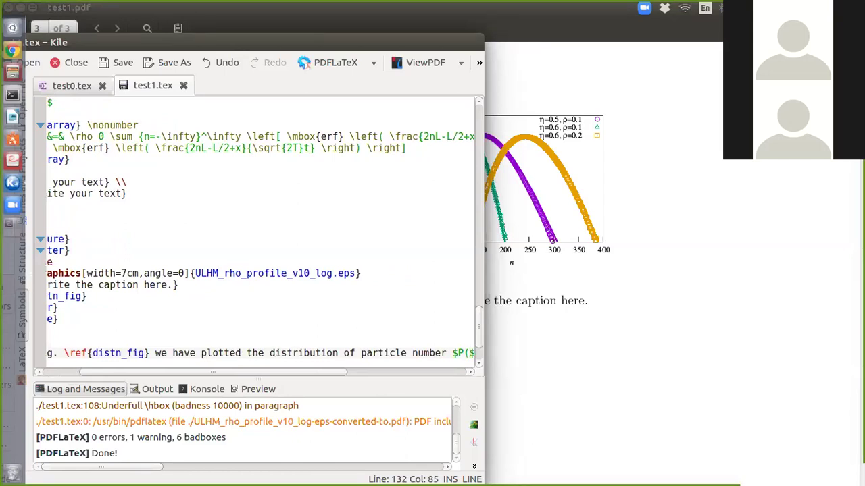
text(n)
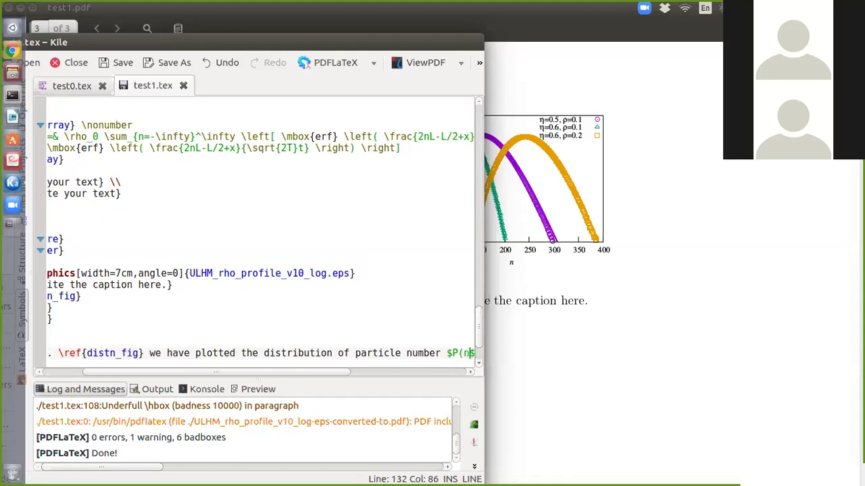
text()$ )
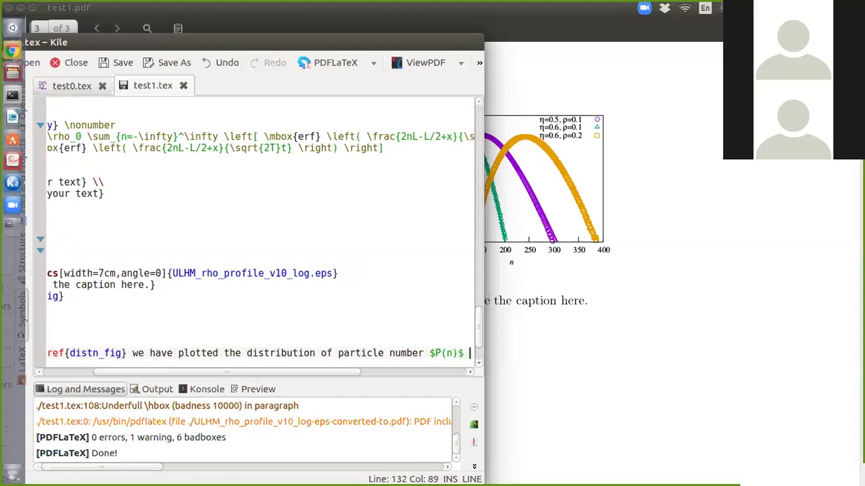
text(with )
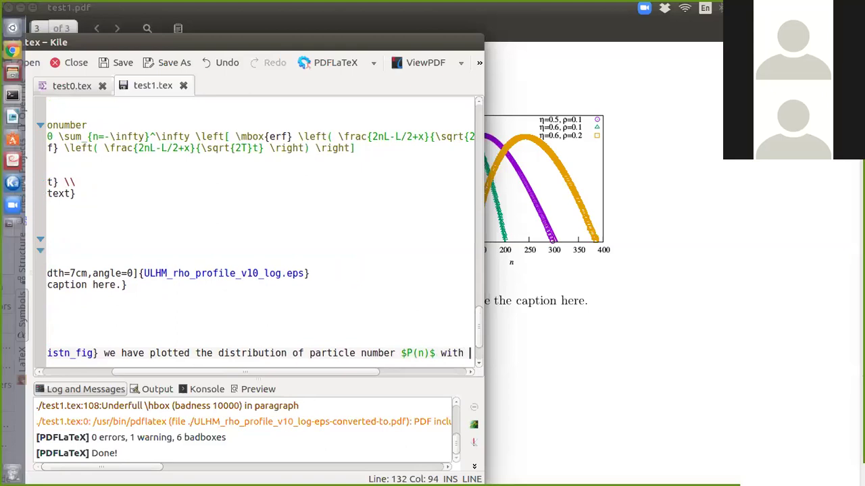
text($$n$)
key(Right)
text(.)
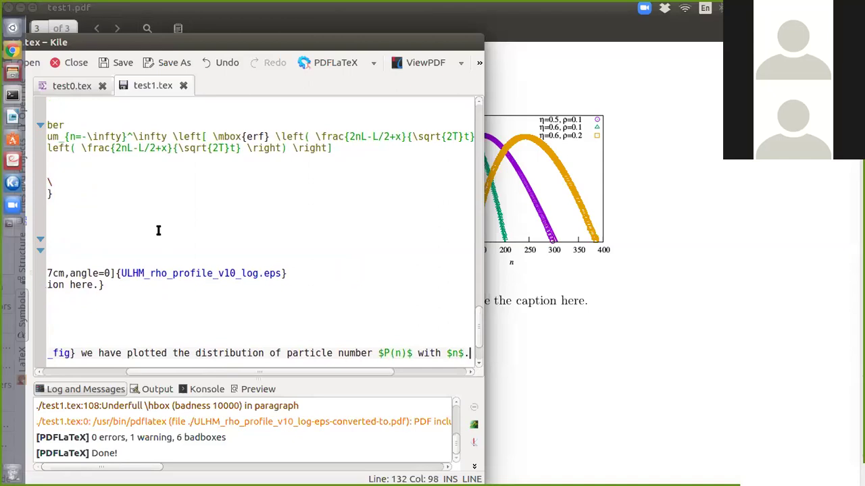
Compile test1.tex twice with PDFLaTeX and check the figure number in the new sentence in test1.pdf.
click(335, 63)
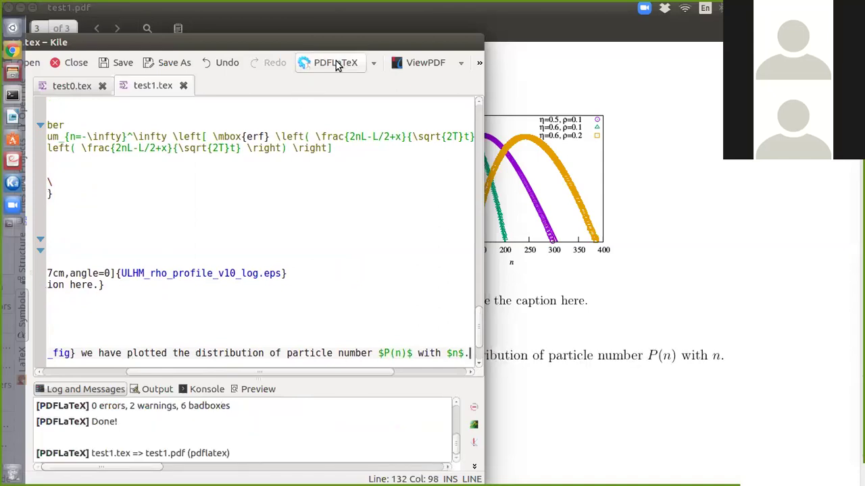
click(335, 62)
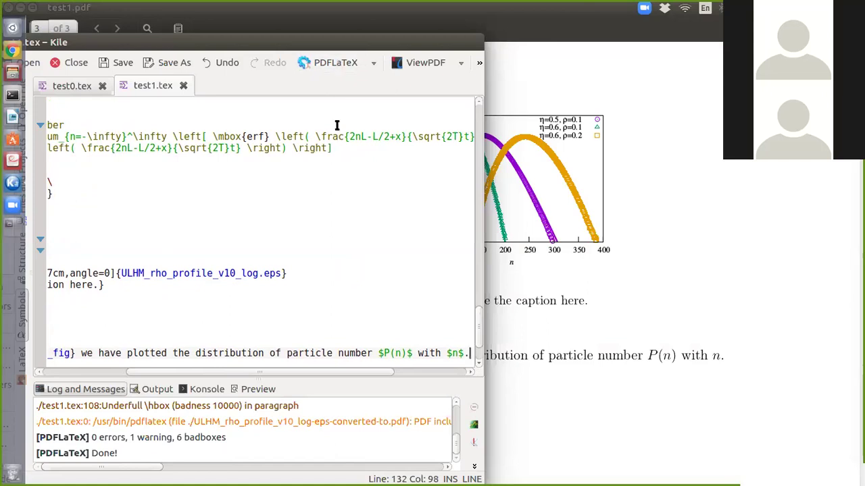
click(661, 189)
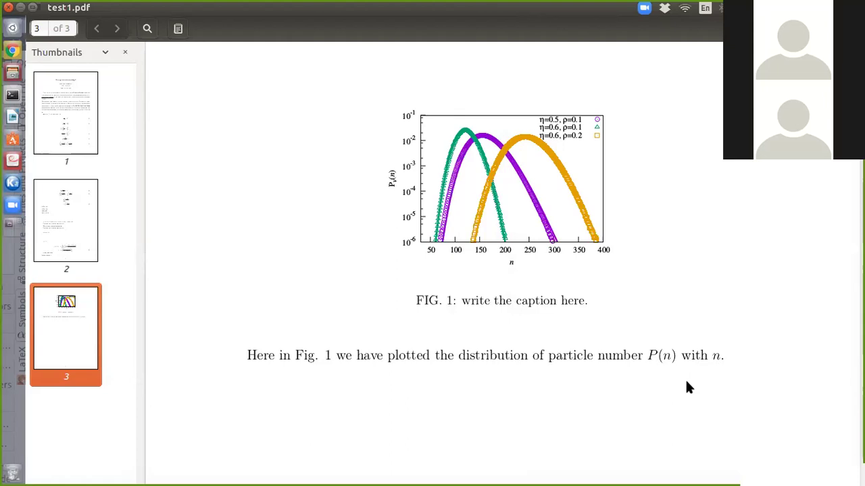
double_click(330, 357)
Back in Kile, compare the key in the figure's \label with the key in the sentence's \ref.
click(12, 185)
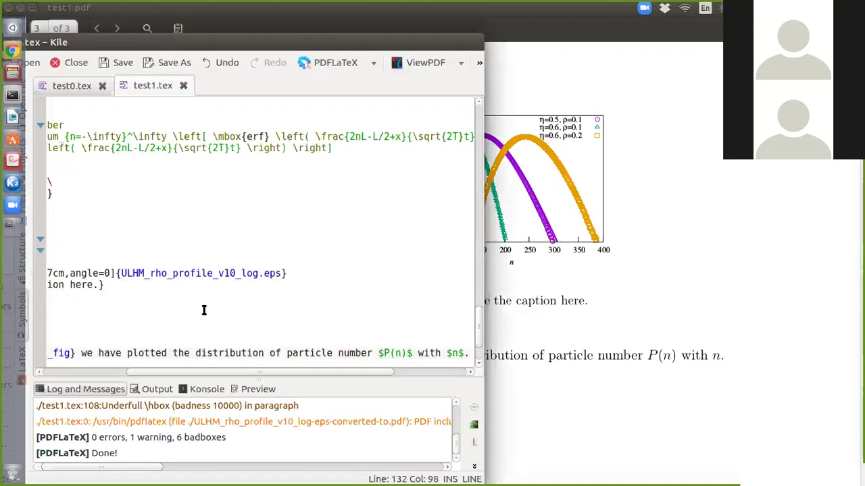
scroll(196, 308, up, 2)
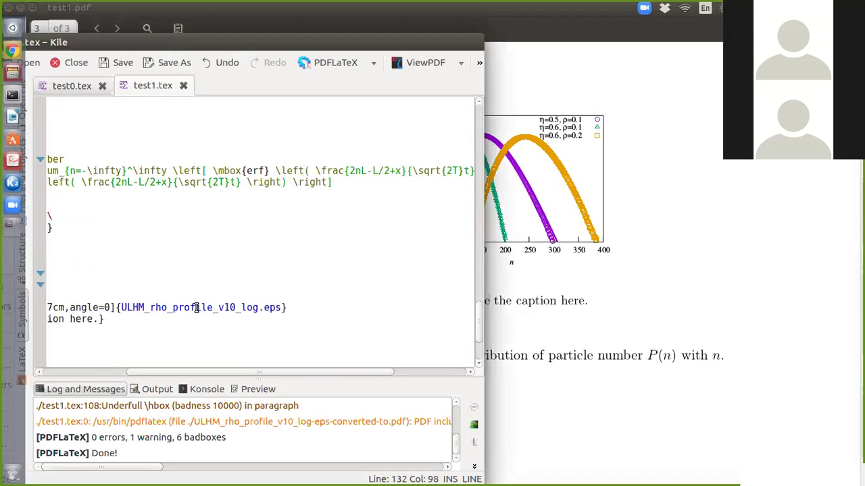
scroll(196, 308, down, 3)
click(193, 319)
key(Left)
key(Left)
key(Left)
key(Left)
key(Left)
key(Left)
key(Left)
key(Left)
key(Left)
key(Left)
key(Left)
key(Left)
key(Left)
key(Left)
key(Left)
key(Left)
key(Left)
key(Left)
key(Left)
key(Left)
key(Left)
key(Left)
key(Left)
key(Left)
key(Left)
key(Left)
key(Left)
key(Left)
key(Left)
key(Left)
key(Left)
key(Left)
key(Left)
key(Left)
key(Left)
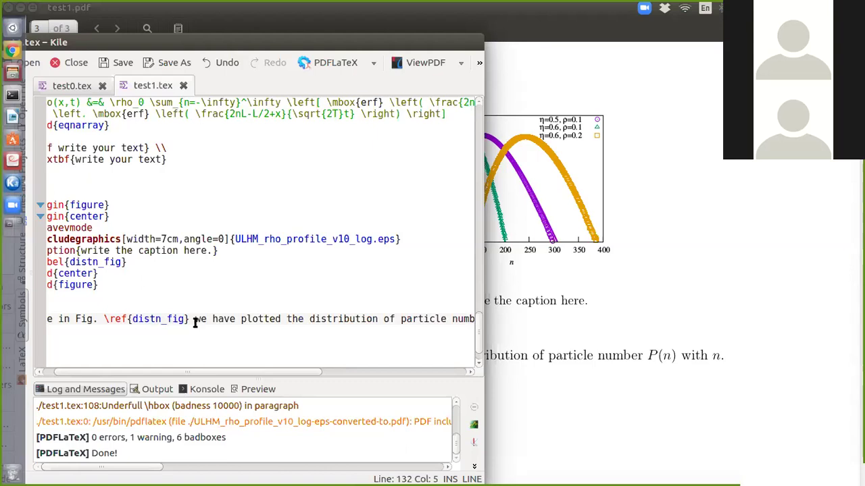
double_click(83, 262)
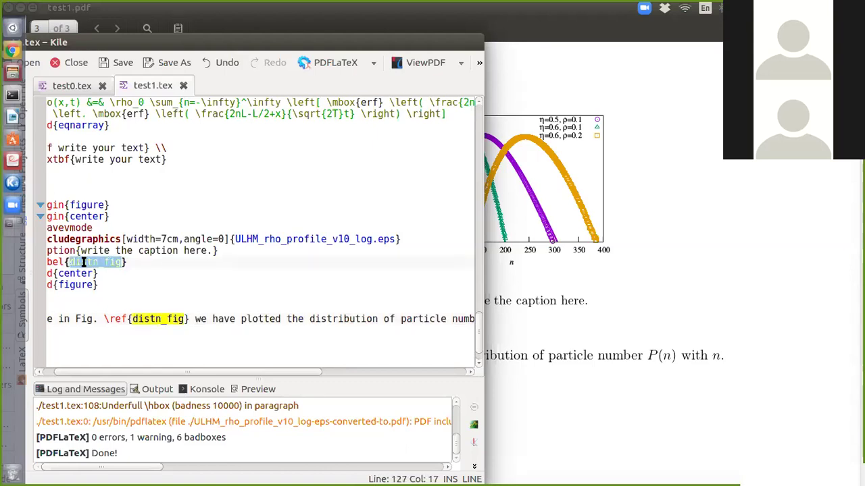
click(156, 321)
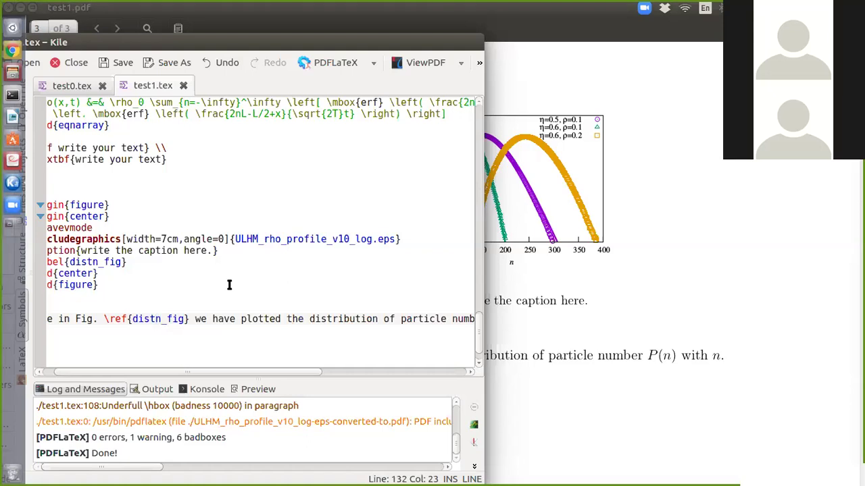
Insert an empty line before the second row of the \rho(x,t) eqnarray, the one beginning with &+&.
scroll(229, 285, up, 2)
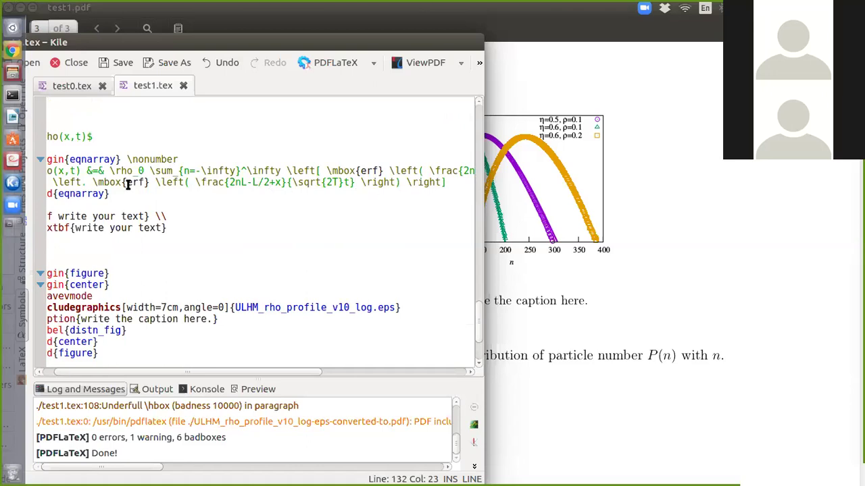
click(54, 183)
key(Left)
key(Left)
key(Left)
key(Left)
key(Left)
key(Right)
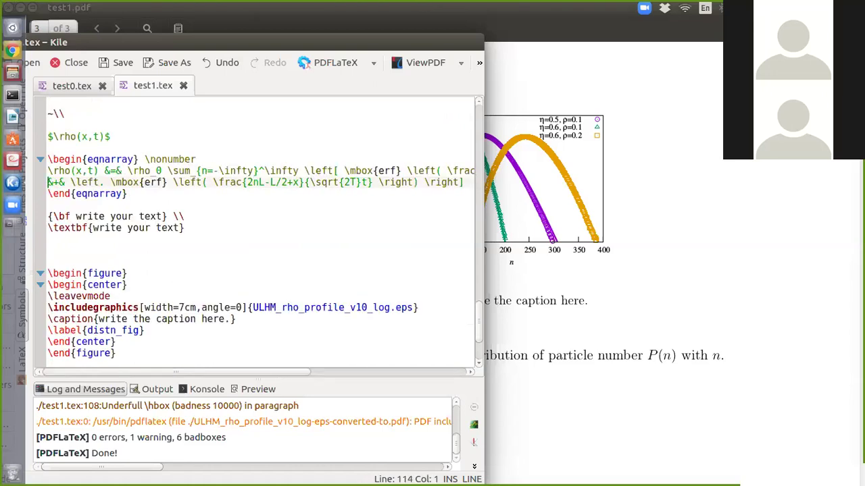
key(Return)
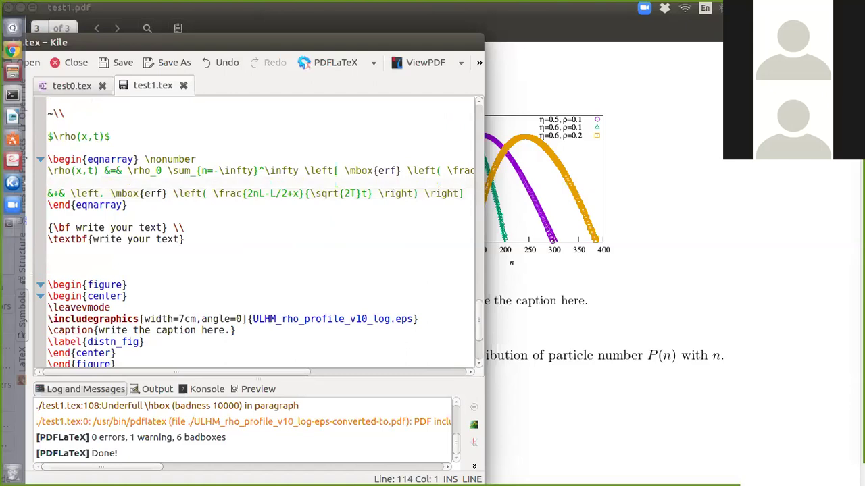
Check the numbered \rho(x,t) equation on page 2 of test1.pdf, and return to Kile.
click(614, 239)
scroll(614, 239, up, 5)
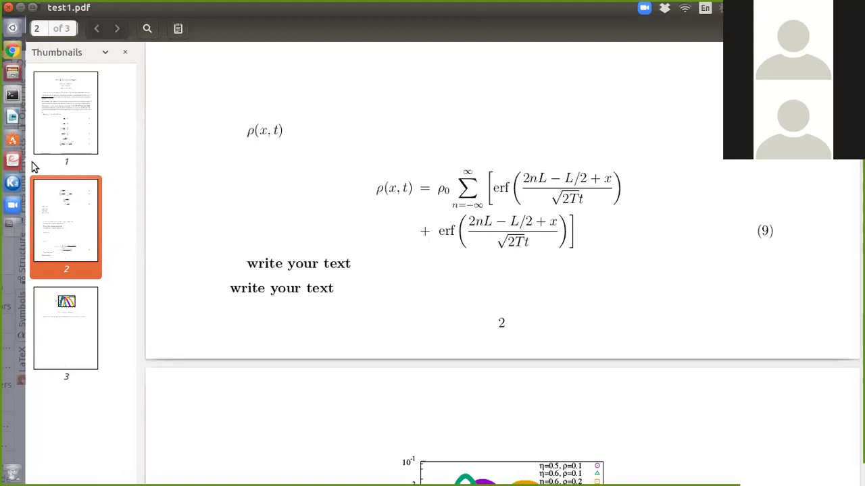
click(13, 188)
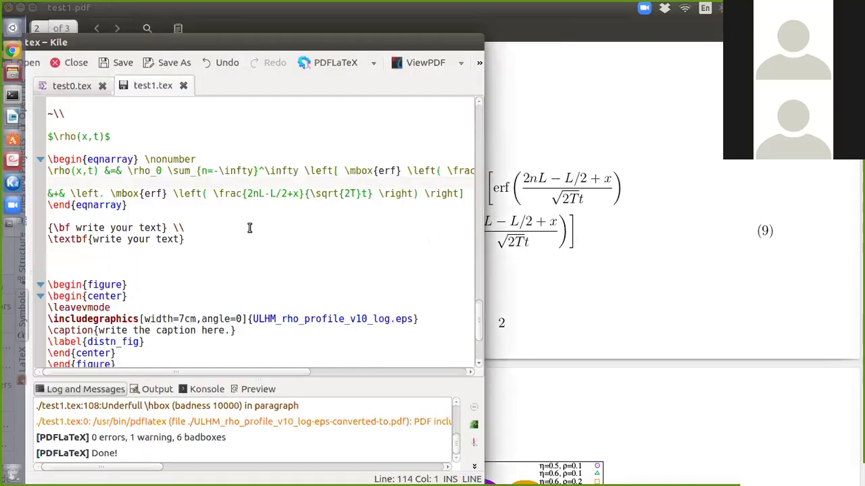
Add \label{density_spread} on the empty line before the second row of the \rho(x,t) eqnarray.
text(\la)
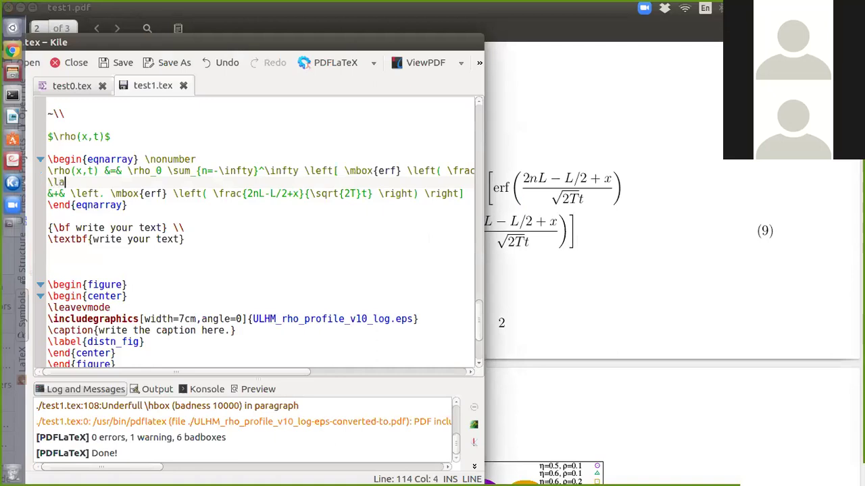
text(bel)
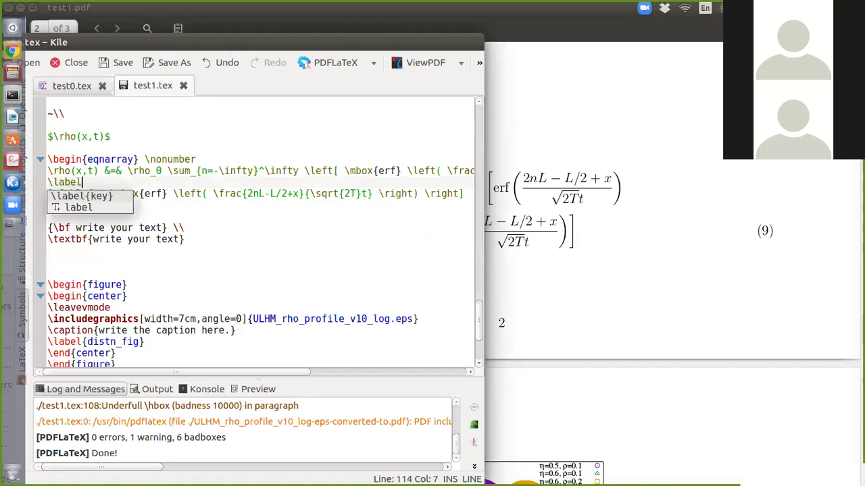
text({)
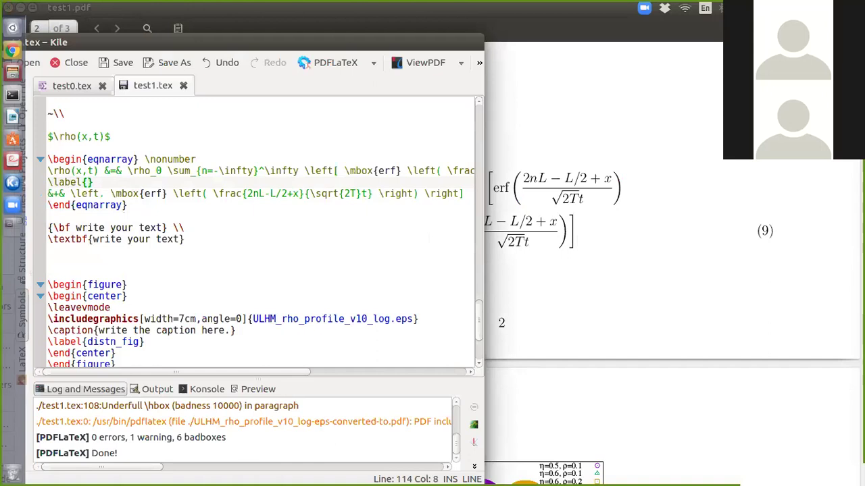
text(de)
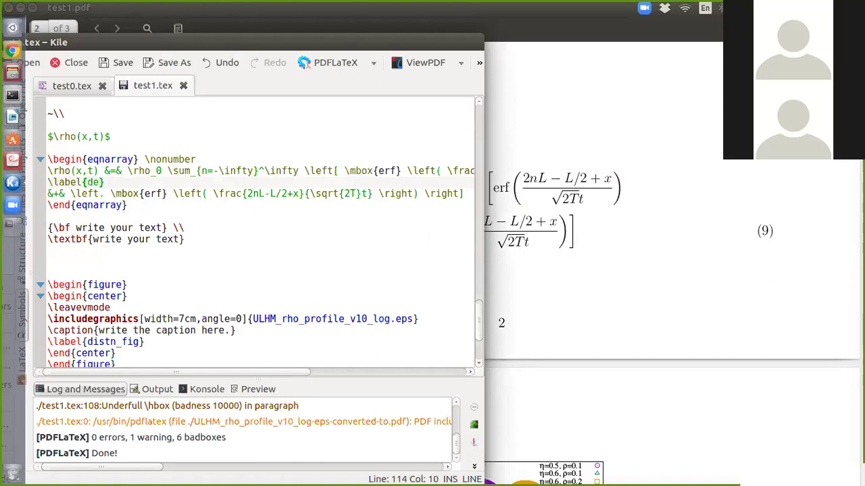
text(nsity_spread)
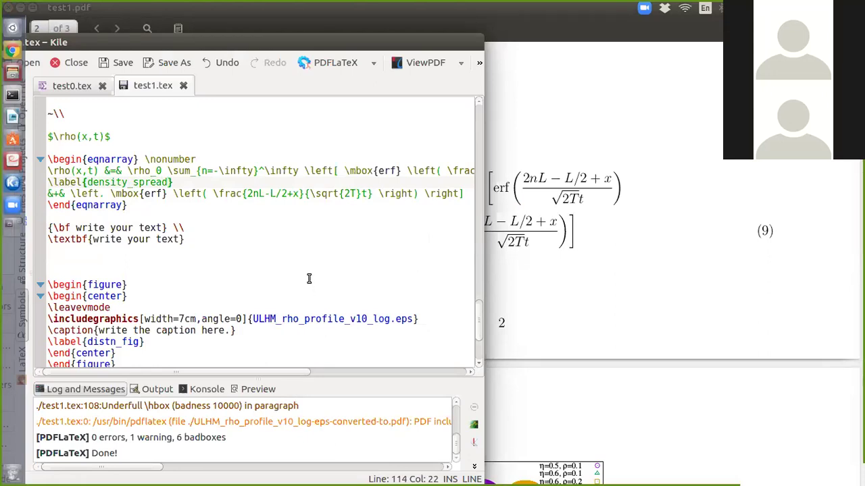
Start a new line directly after the sentence that references Fig. \ref{distn_fig}, near the end of the document.
scroll(309, 279, down, 2)
scroll(309, 278, down, 1)
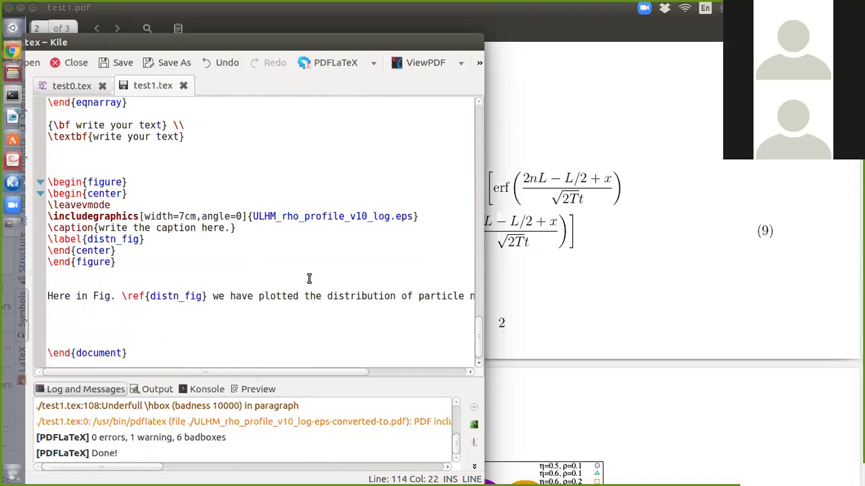
scroll(308, 278, up, 1)
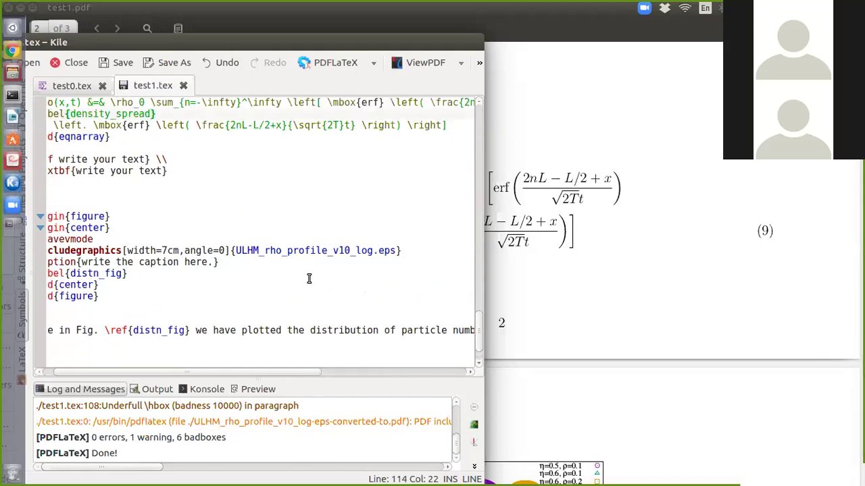
scroll(309, 279, down, 2)
click(309, 287)
key(Right)
key(Right)
key(Right)
key(Right)
key(Right)
key(Right)
key(Right)
key(Right)
key(Right)
key(Right)
key(Right)
key(Right)
key(Right)
key(Right)
key(Right)
key(Right)
key(Right)
key(Right)
key(Right)
key(Right)
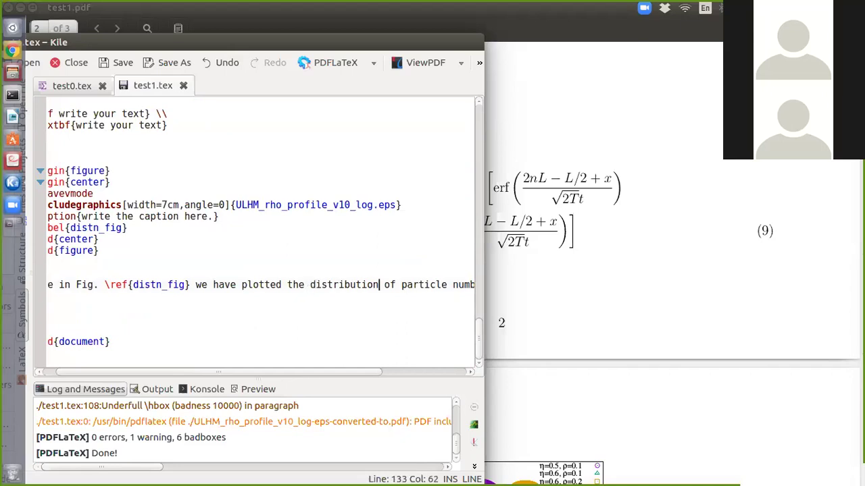
text(P(n)$ with $n$)
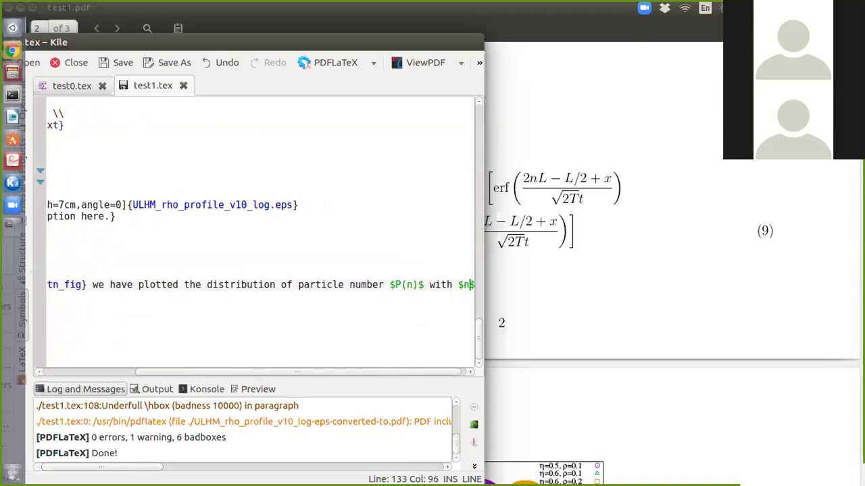
key(Return)
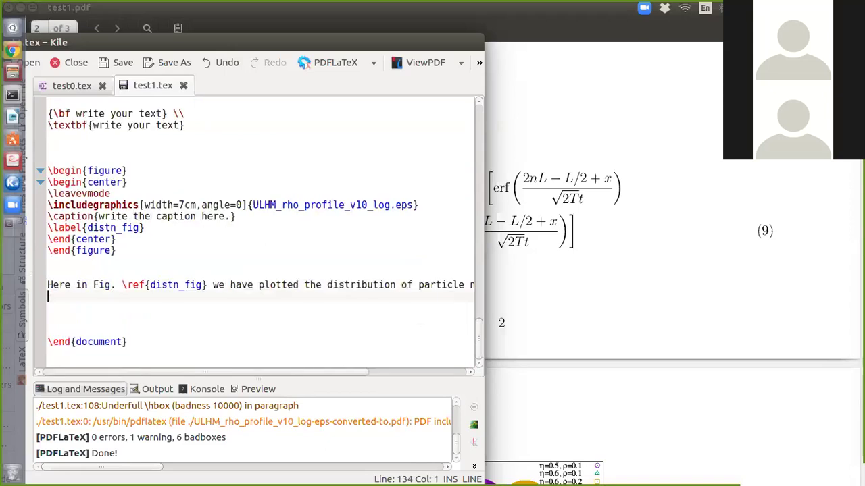
key(BackSpace)
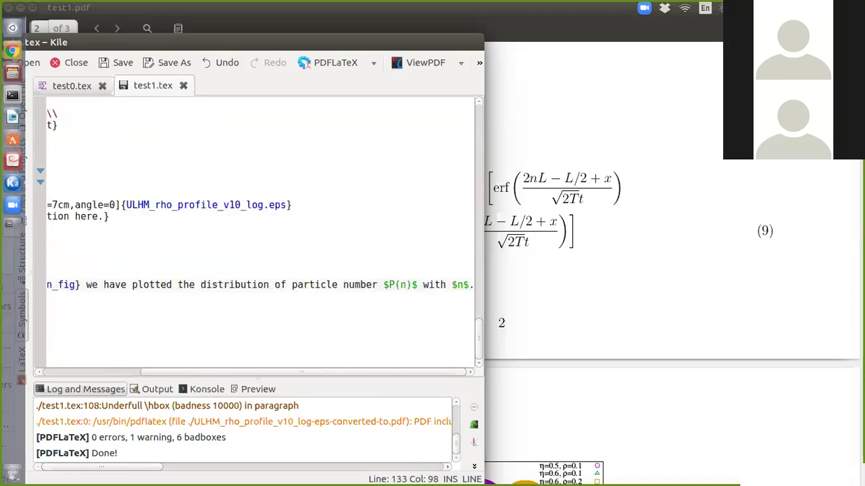
key(Return)
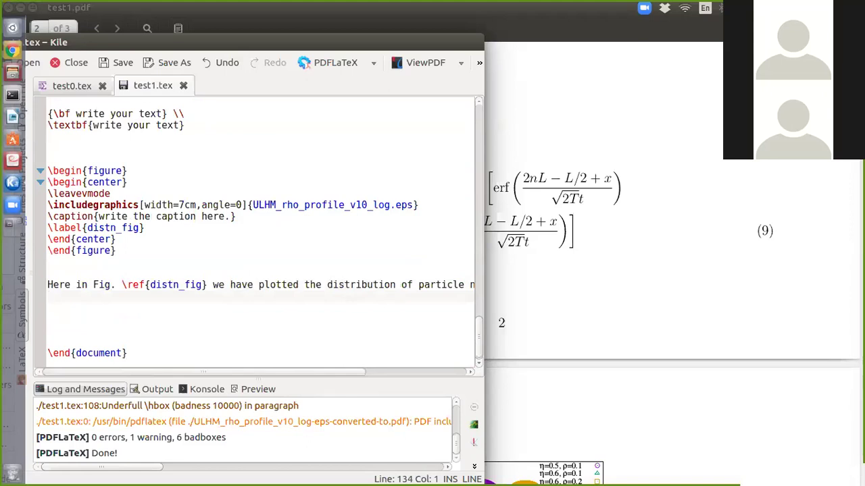
Write "We present the spreading of density field $\rho(x,t)$ in Eq." on the new line.
text(We )
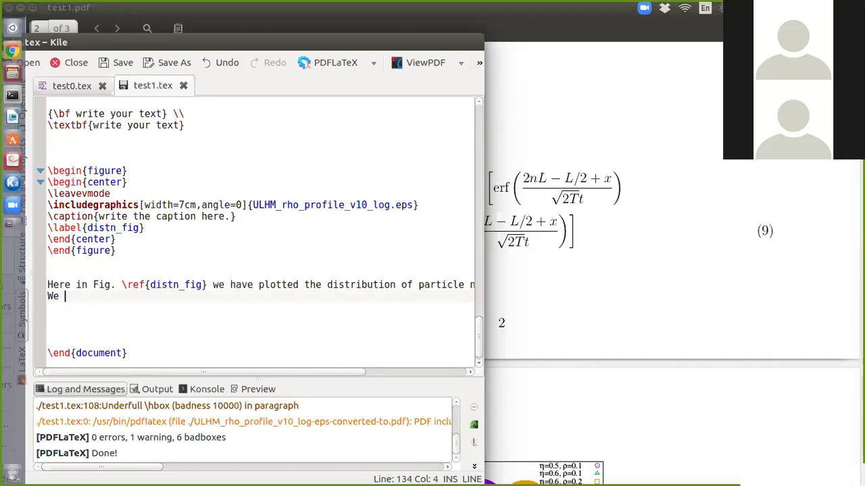
text(present )
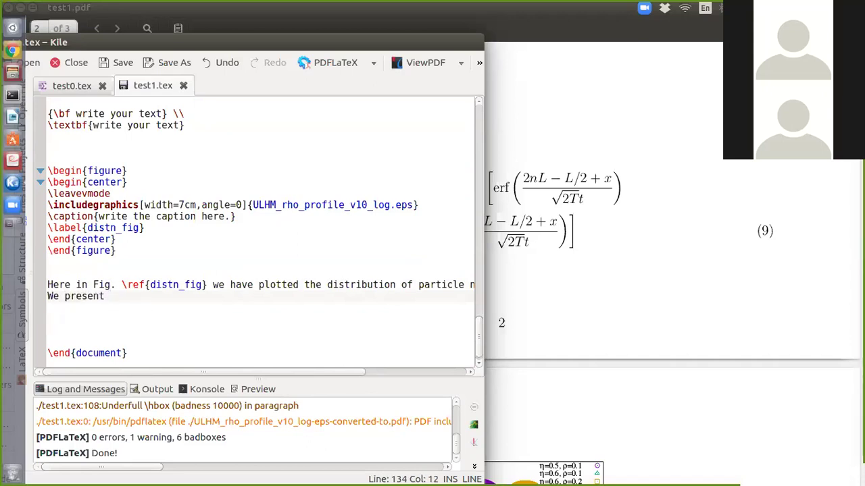
text(the spre)
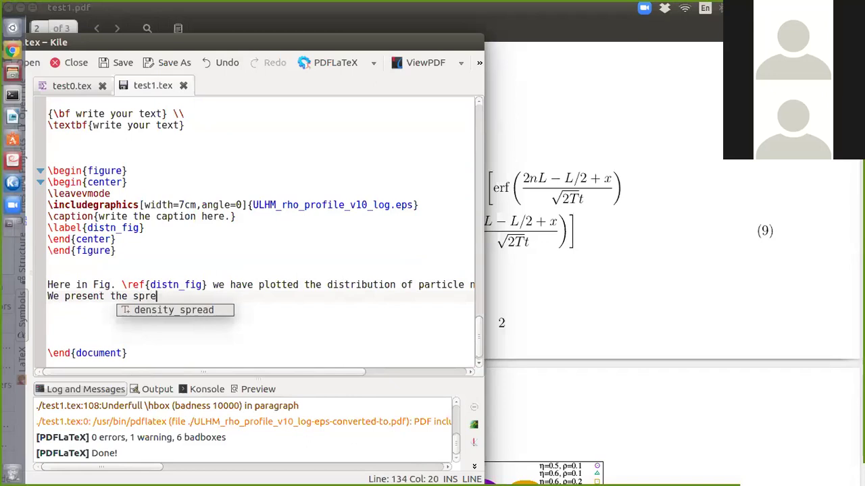
text(adin)
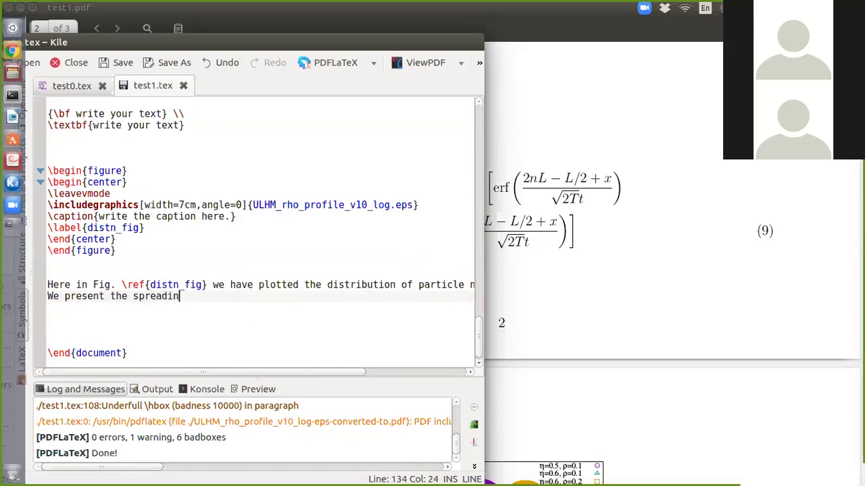
text(g of densi)
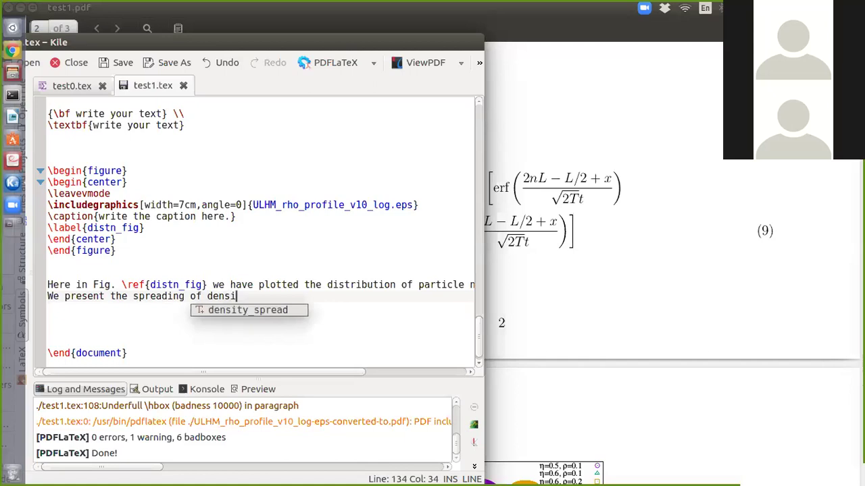
text(ty fi)
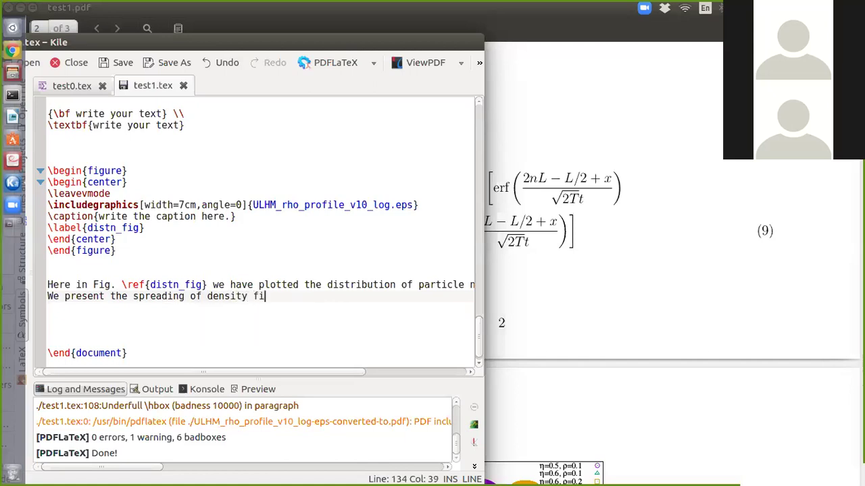
text(eld $$)
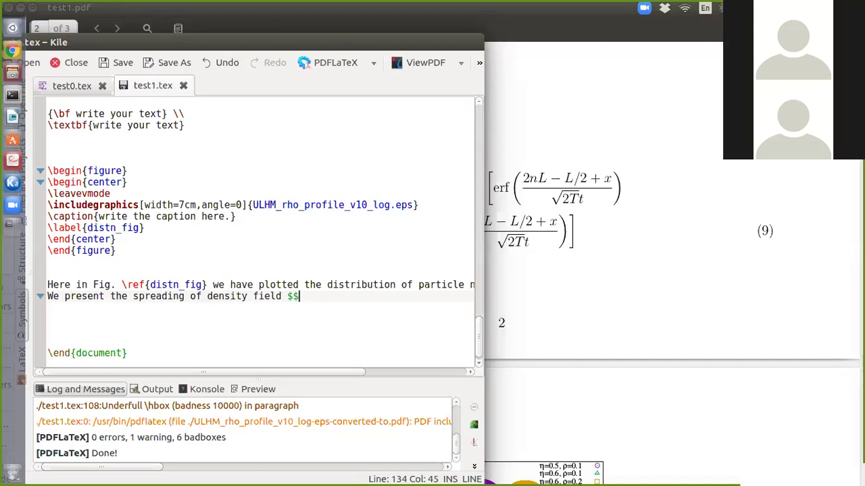
key(Left)
text(ho)
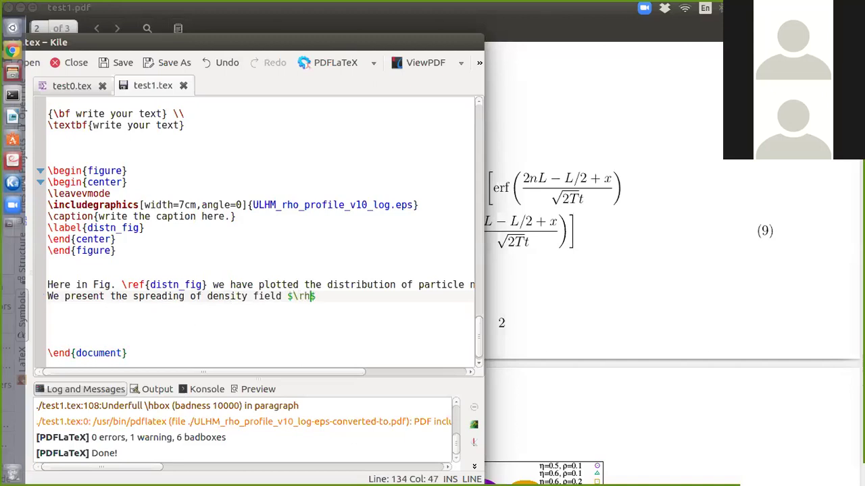
text((x,t)$ in Eq.)
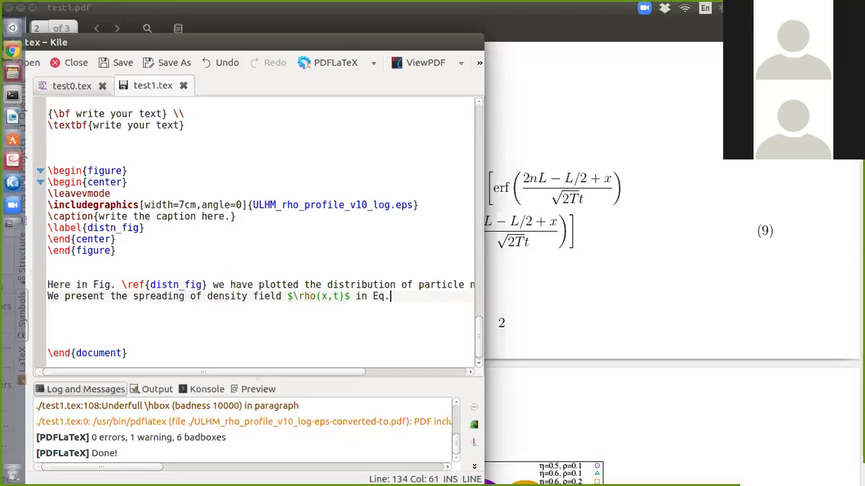
Complete the sentence with the parenthesised equation reference "(\ref{density_spread}).".
text( ())
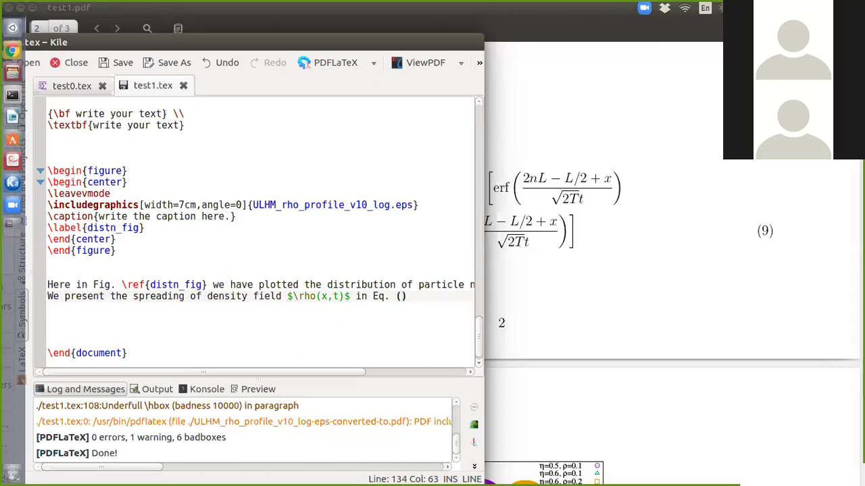
text(ef)
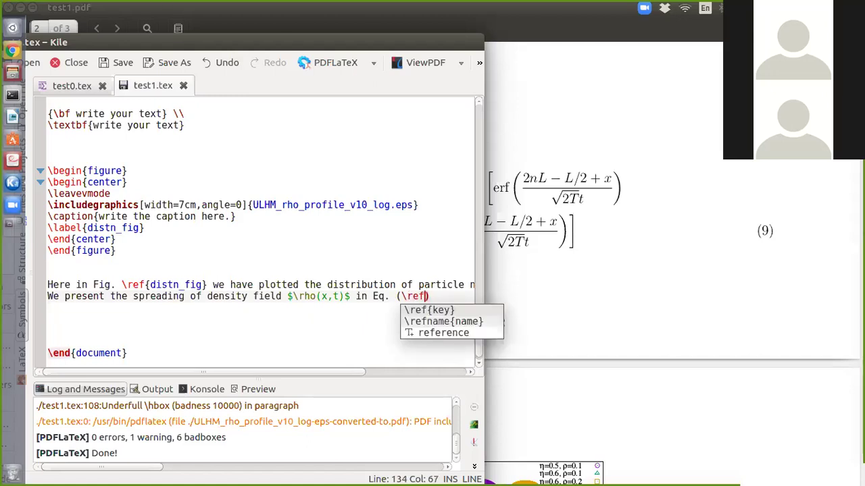
text({})
click(428, 296)
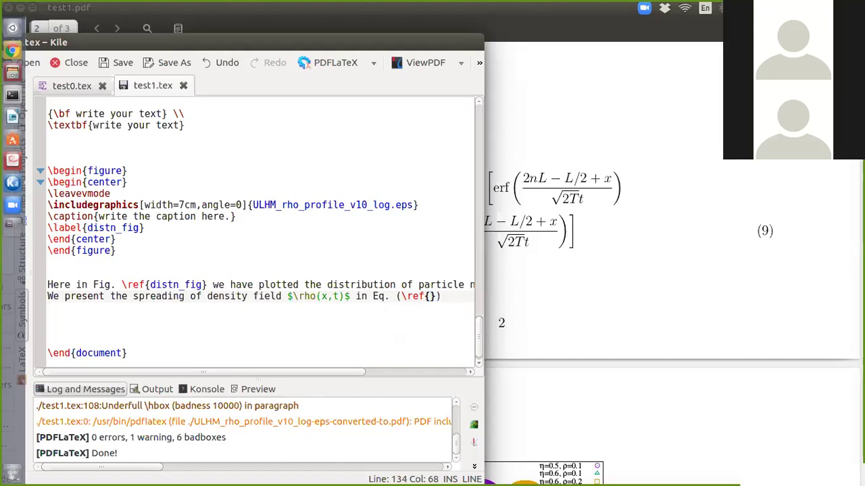
scroll(132, 181, up, 3)
scroll(133, 181, up, 6)
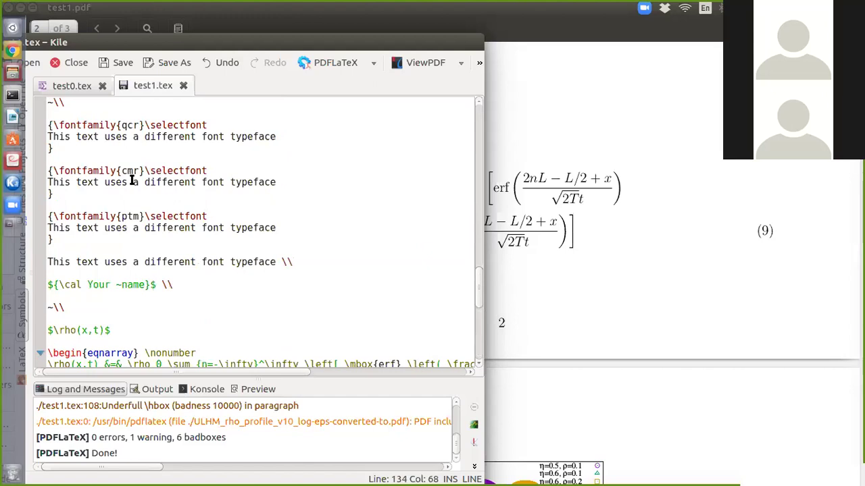
scroll(132, 181, down, 9)
text(density field $)
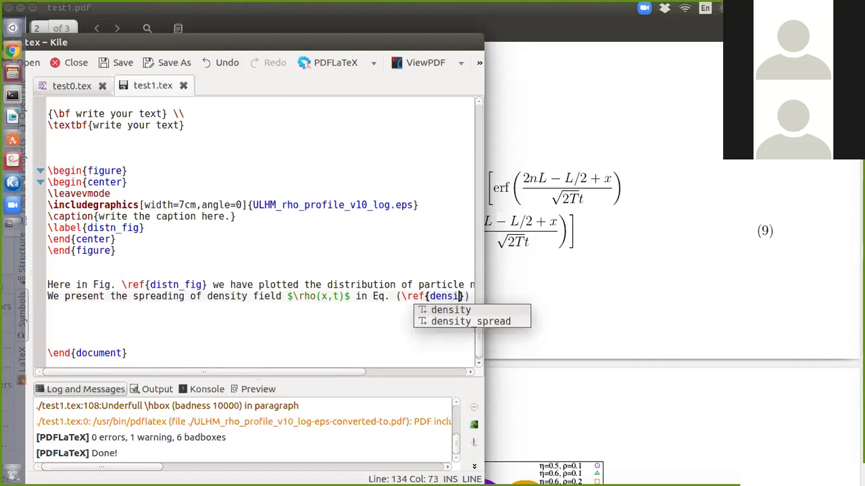
text(ty_spread)
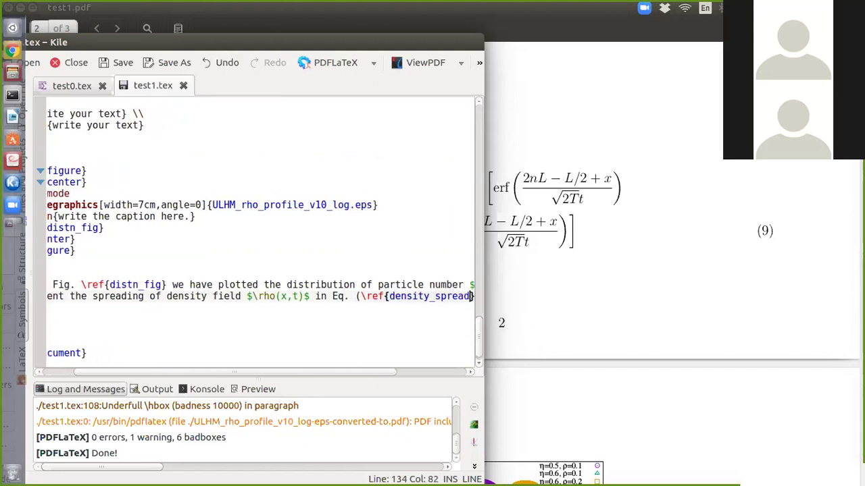
text(}))
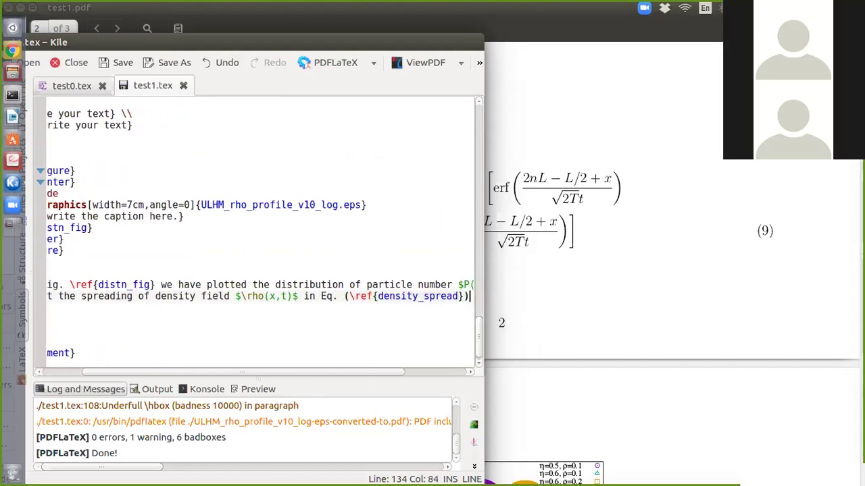
text(.)
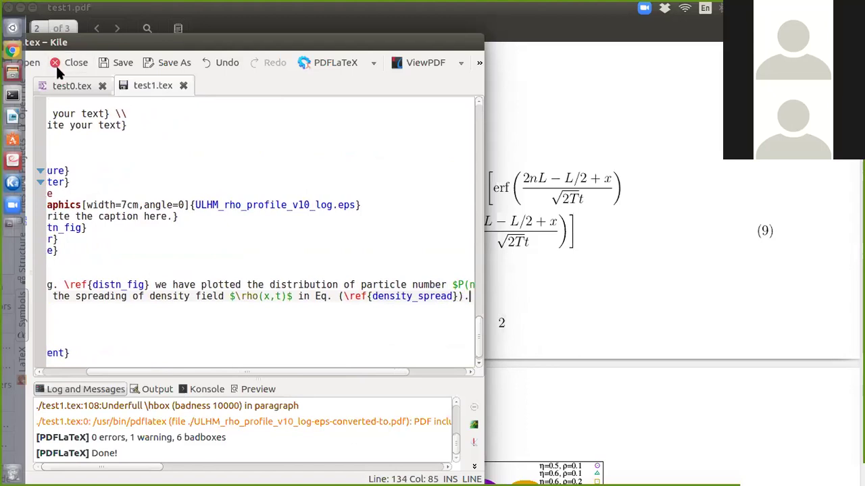
Compare the key in the new sentence's equation \ref with the key in the eqnarray's \label.
double_click(377, 296)
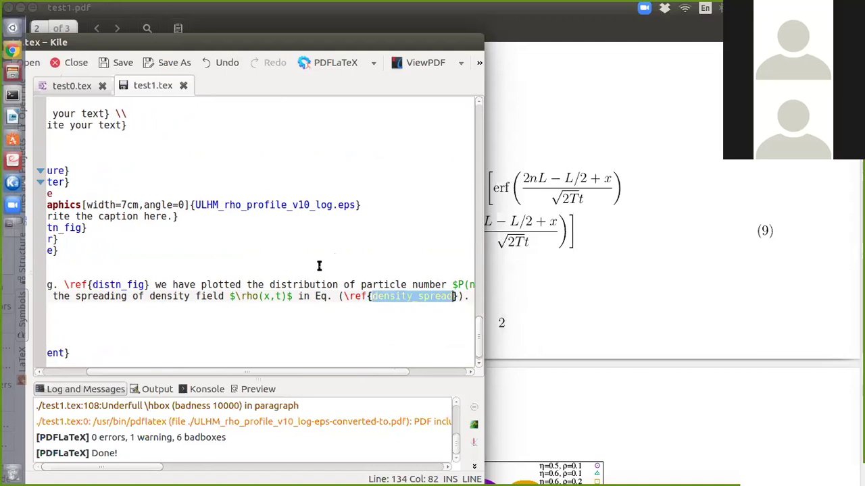
scroll(319, 266, up, 5)
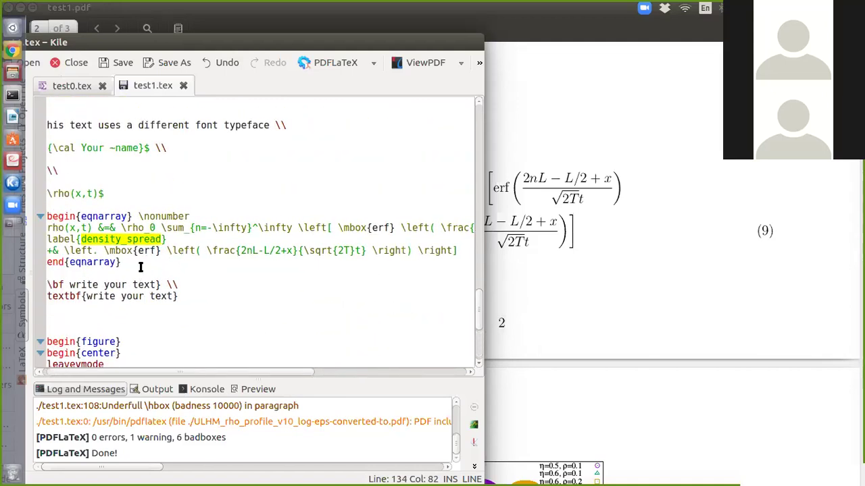
click(145, 240)
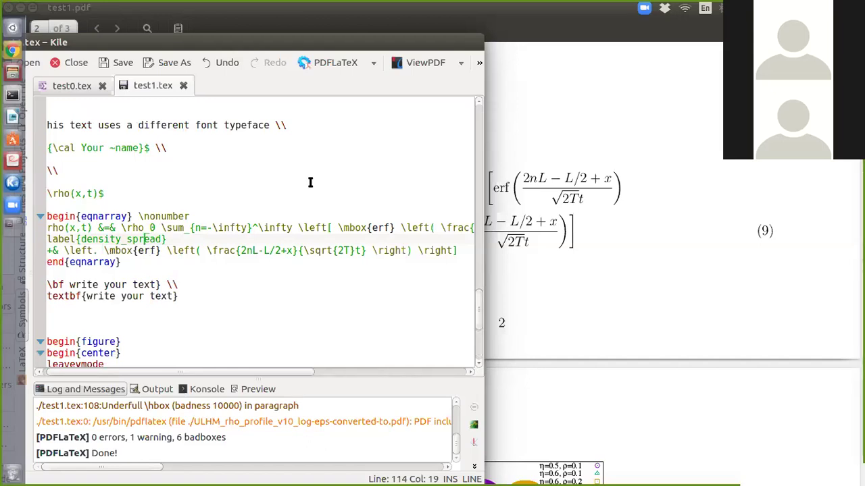
scroll(310, 264, down, 5)
scroll(310, 264, right, 2)
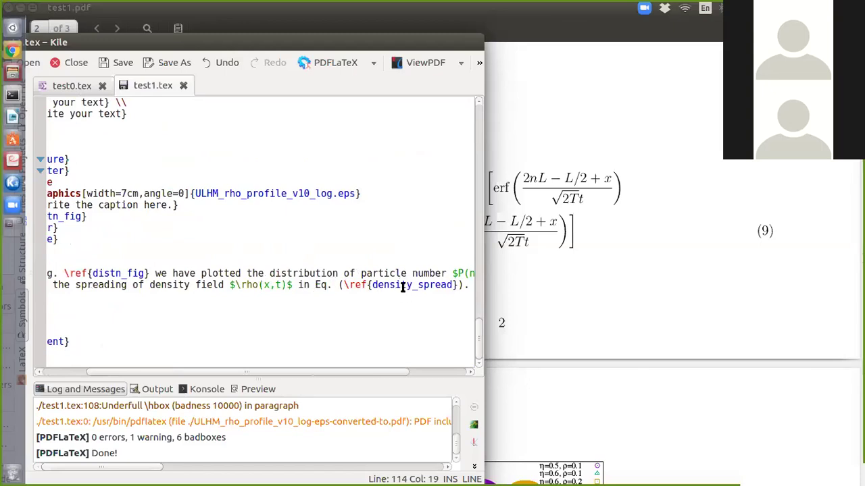
Compile test1.tex with PDFLaTeX and check the figure and equation references against Fig. 1 and Eq. (9) in the PDF.
click(323, 58)
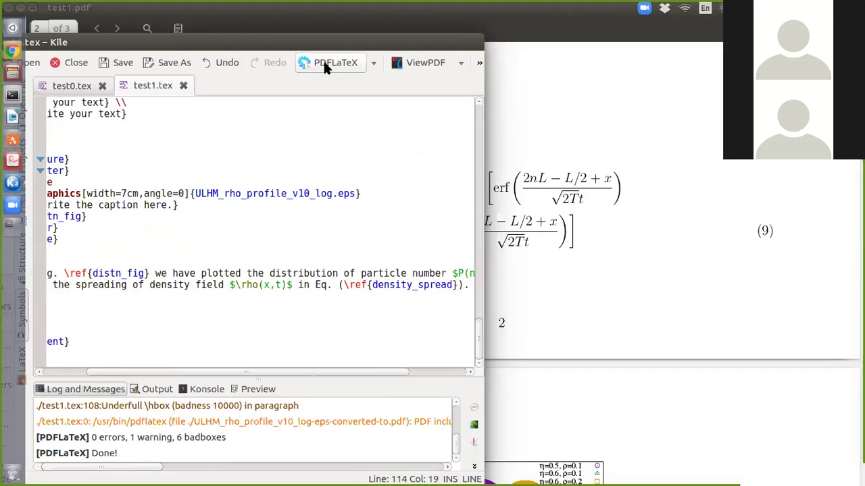
click(607, 183)
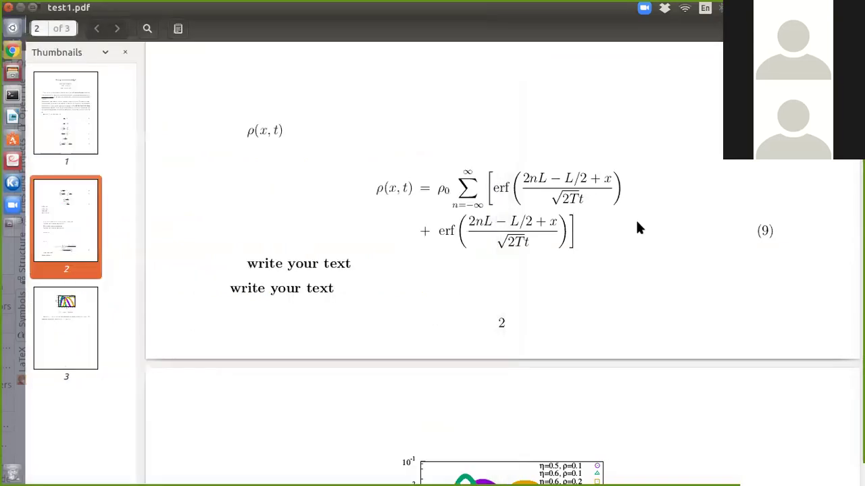
scroll(635, 223, down, 5)
scroll(636, 228, down, 1)
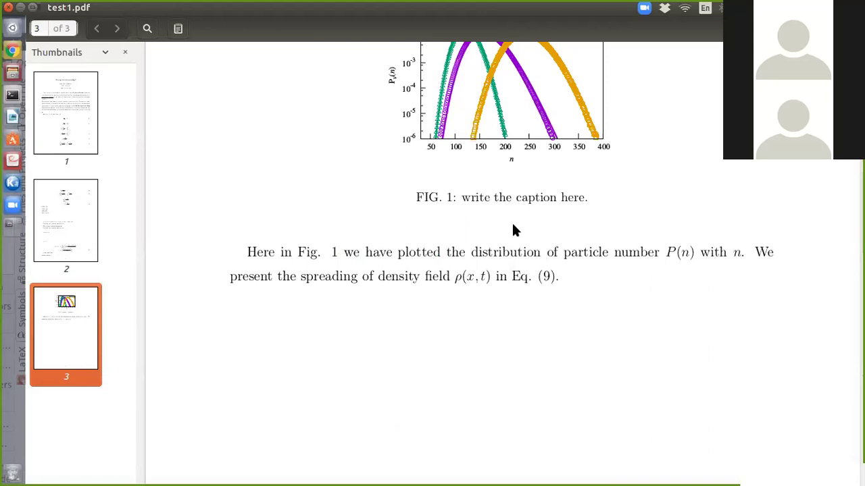
scroll(512, 227, up, 10)
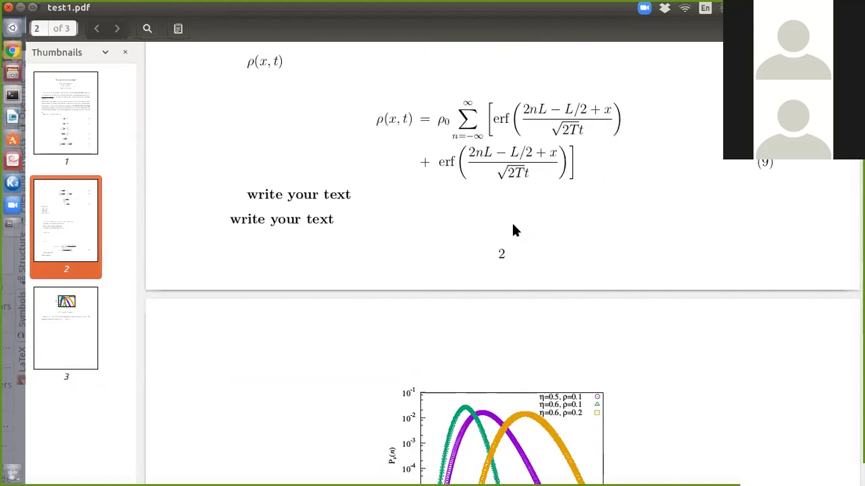
scroll(698, 204, down, 4)
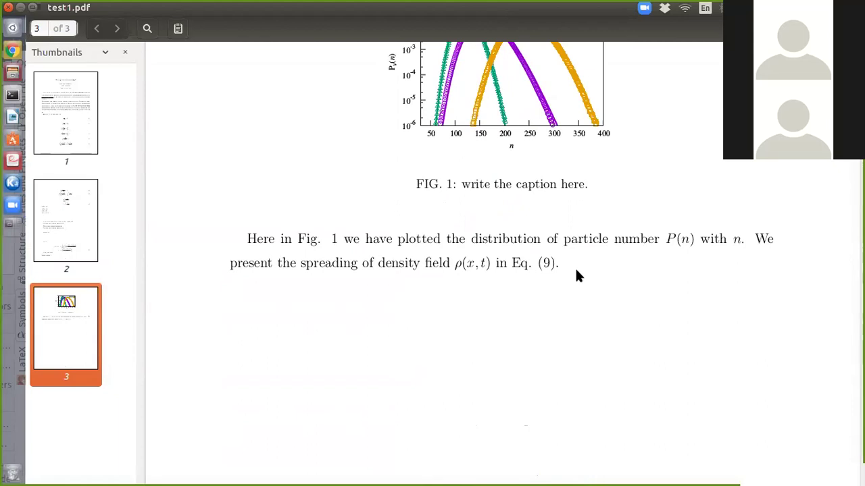
scroll(577, 276, up, 10)
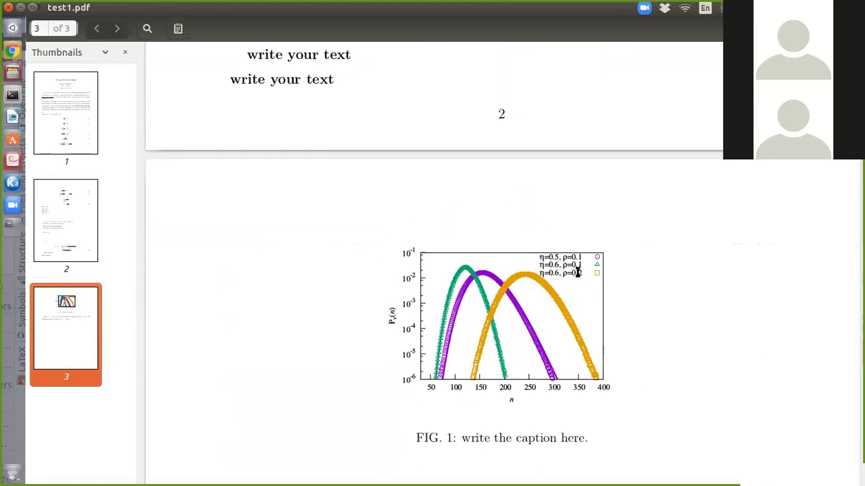
scroll(577, 276, up, 2)
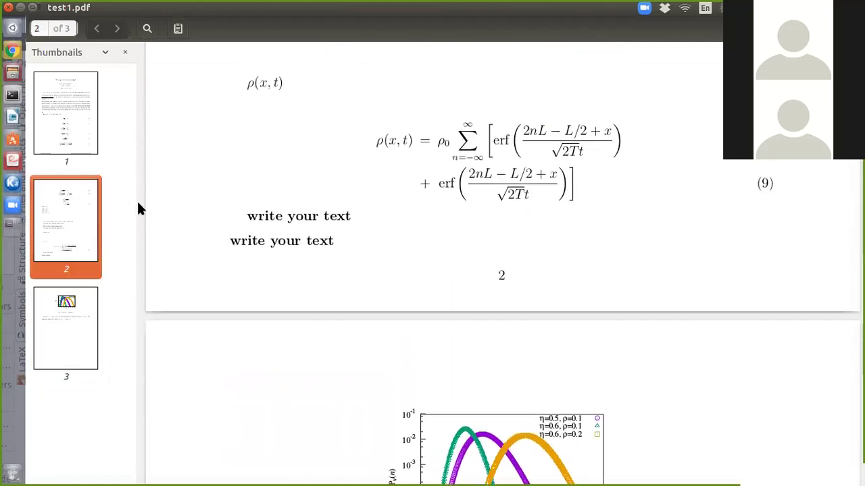
Back in Kile, add two blank lines between the opening paragraph after \maketitle and the \noindent paragraph.
click(12, 184)
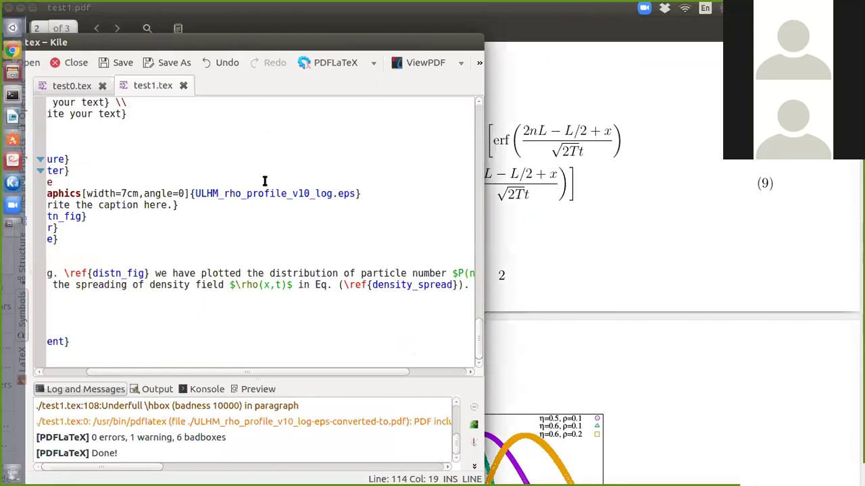
scroll(267, 180, up, 10)
scroll(267, 180, up, 15)
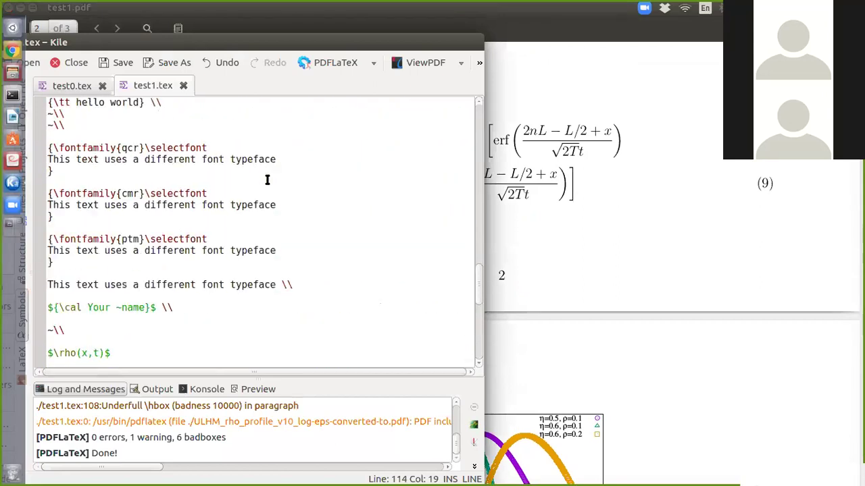
scroll(267, 180, up, 12)
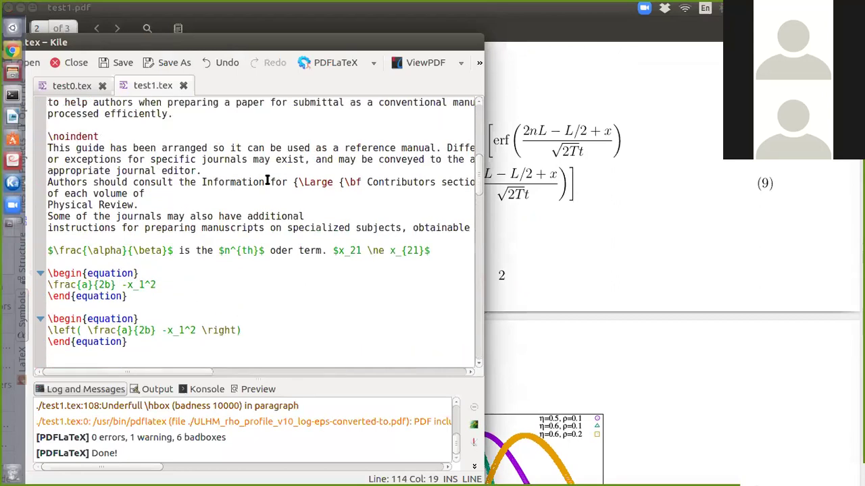
scroll(267, 180, up, 3)
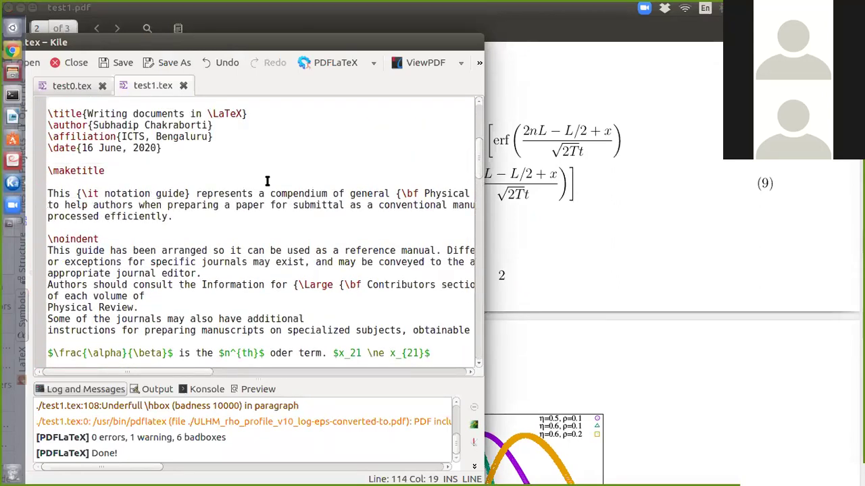
click(140, 227)
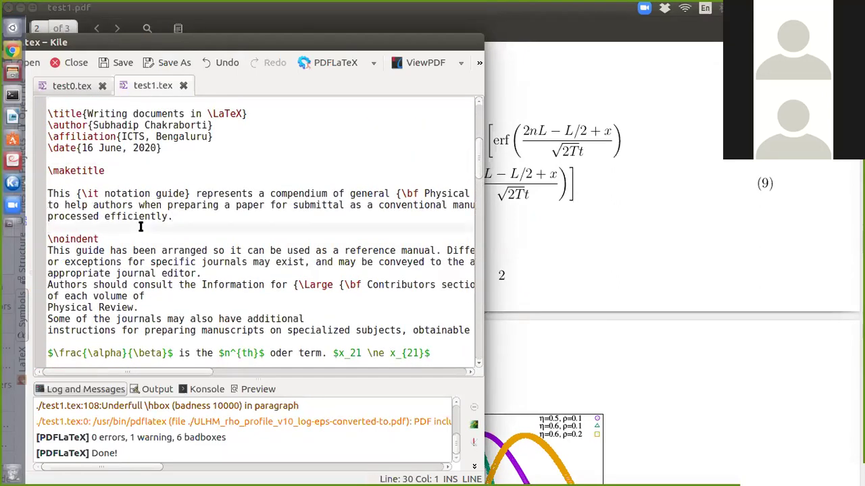
key(Return)
key(Return)
click(48, 240)
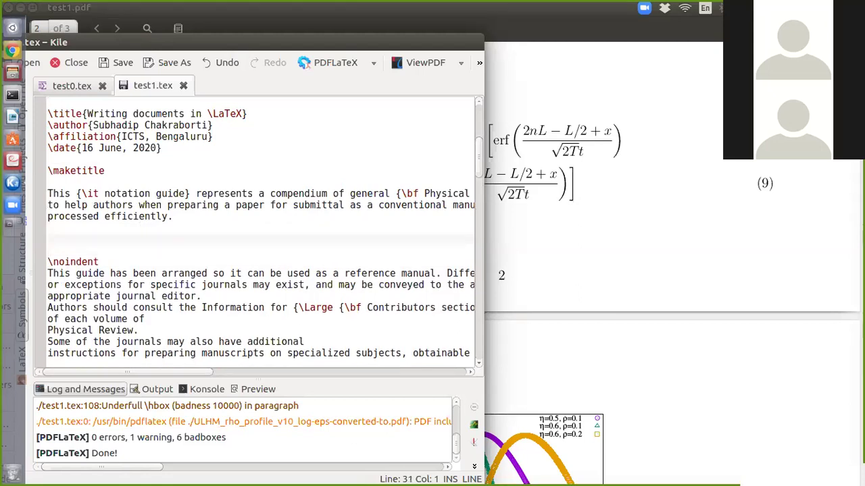
Insert the heading \section{Density spreading} on its own line directly above the opening paragraph.
key(Up)
key(Up)
key(Up)
key(Up)
key(Up)
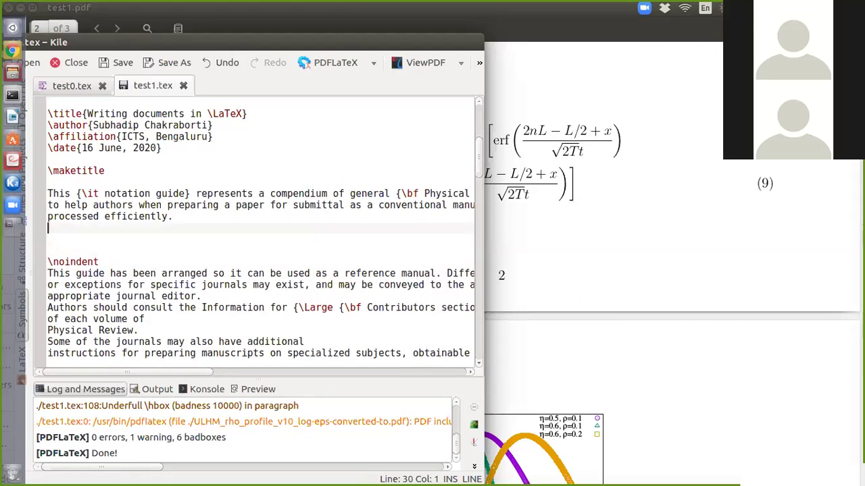
key(Return)
text(\section)
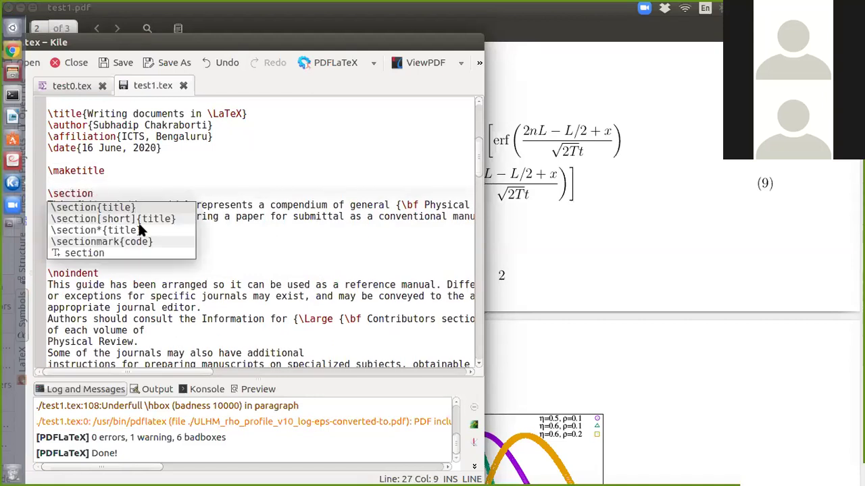
text({)
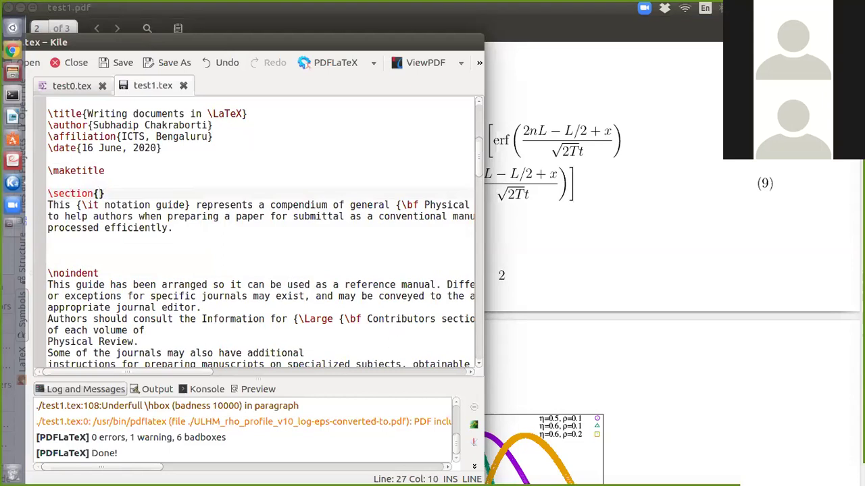
text(Density spreading)
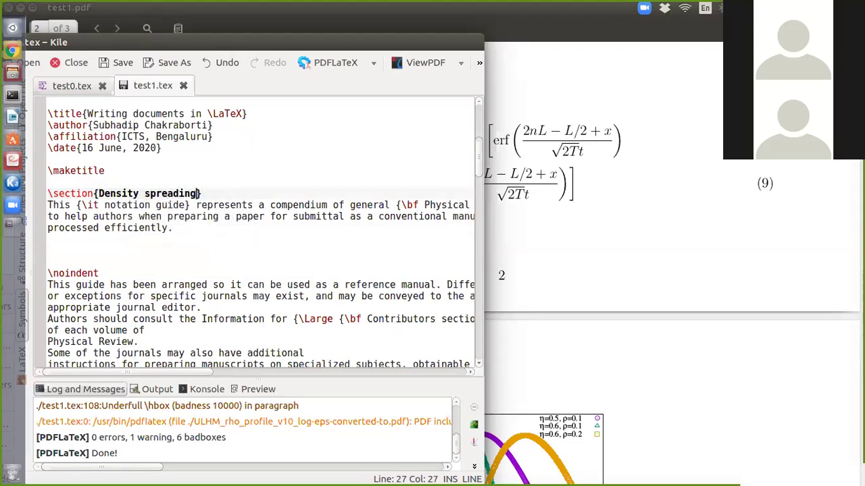
Insert \subsection{writing equation} in the blank space above the \noindent paragraph.
click(119, 248)
text(\)
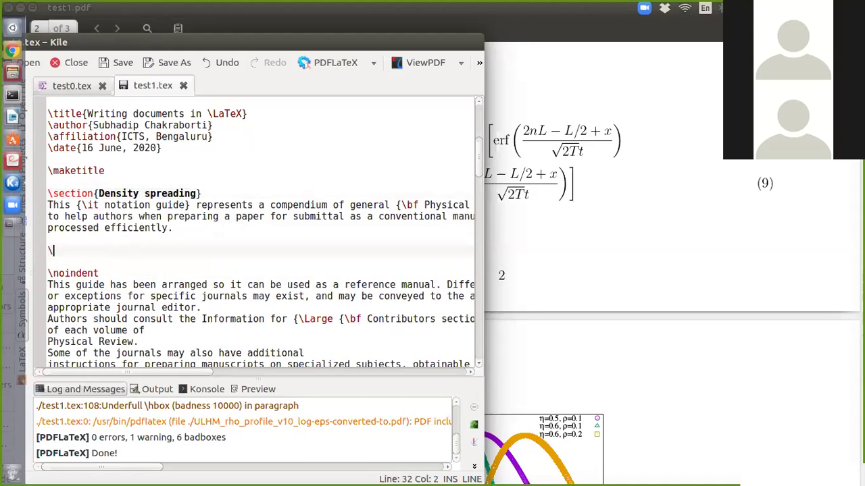
text(subsec)
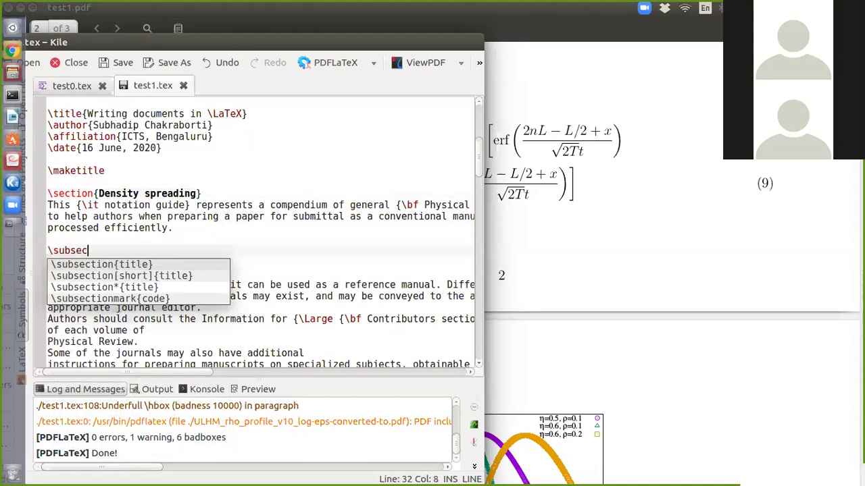
text(tion{)
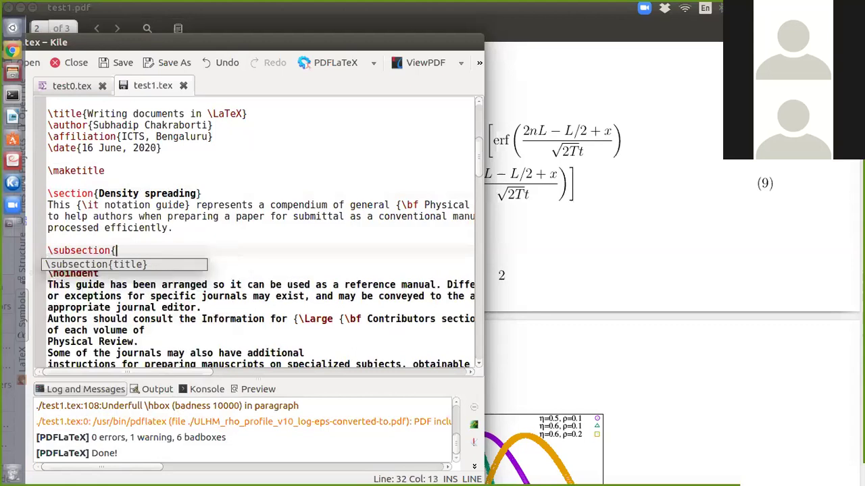
key(Return)
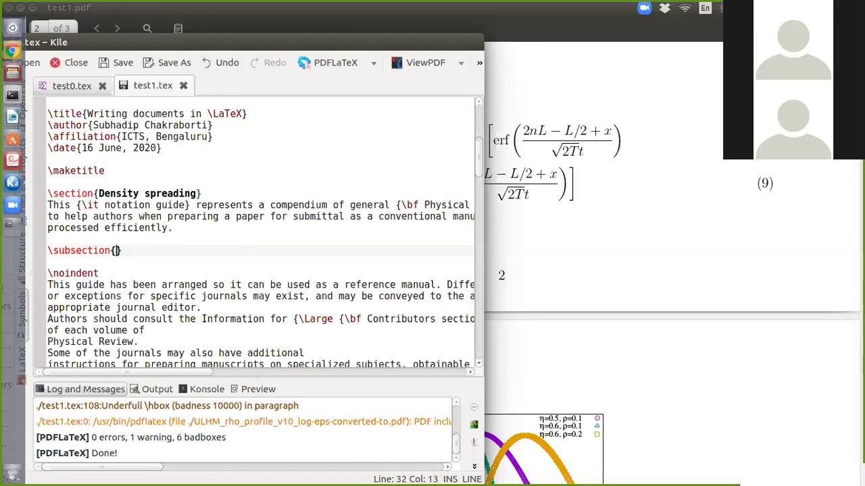
text(Writing)
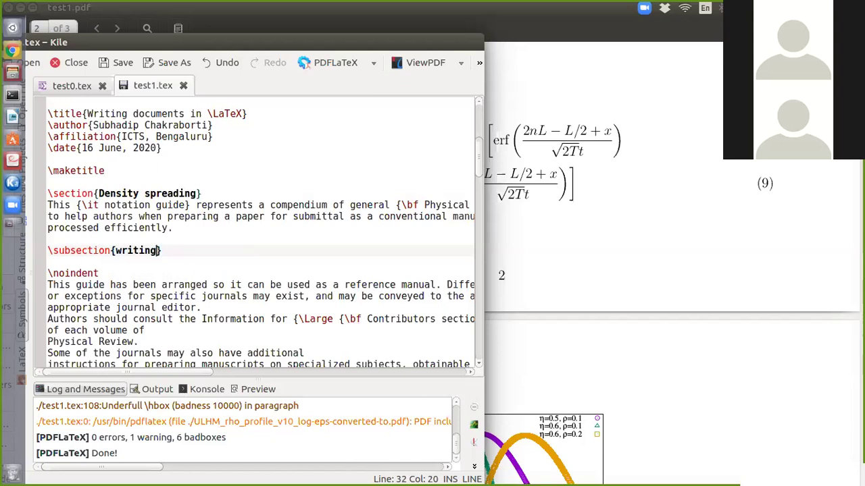
text( equation)
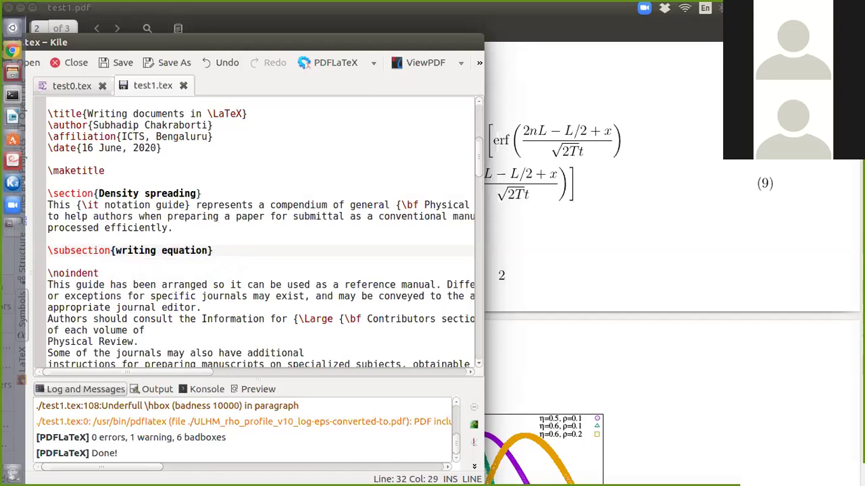
Add \label{sec_Den_Sp} on a new line under the Density spreading heading, leaving a blank line before the paragraph.
click(216, 197)
key(Return)
key(Return)
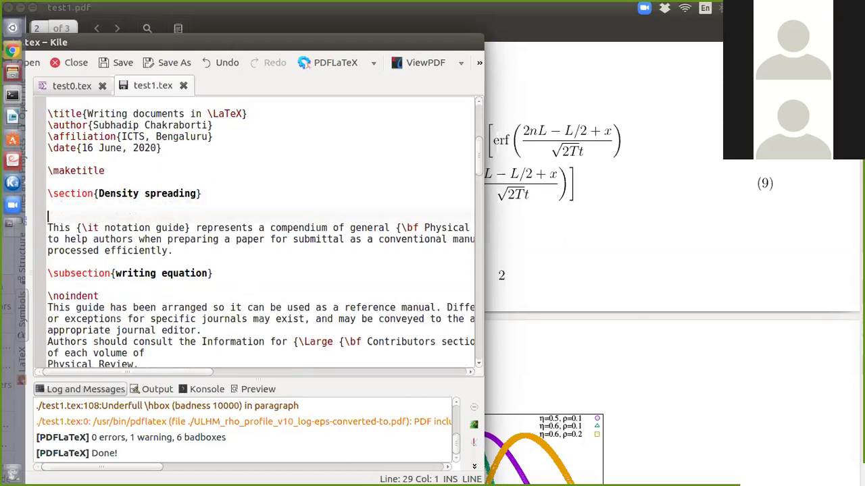
key(Up)
text(\)
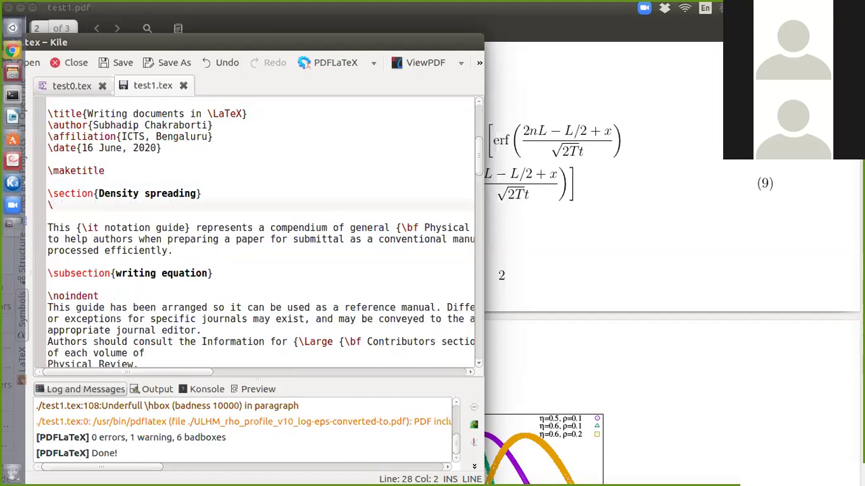
text(label)
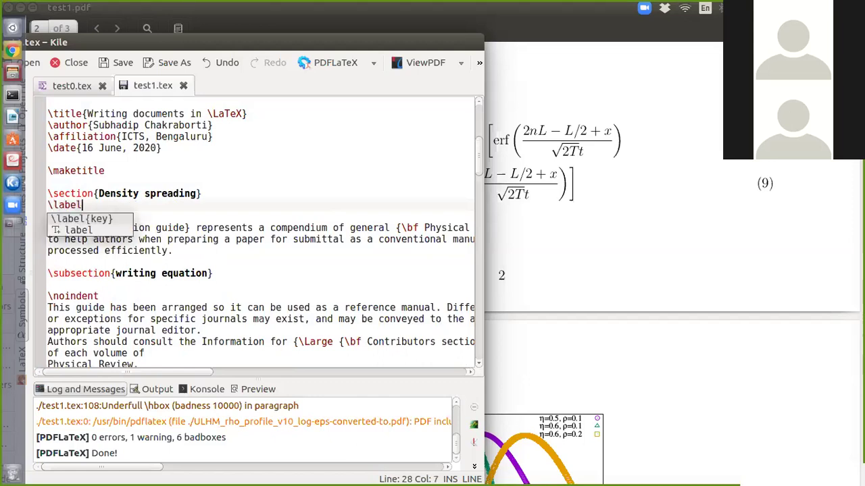
key(Return)
key(Left)
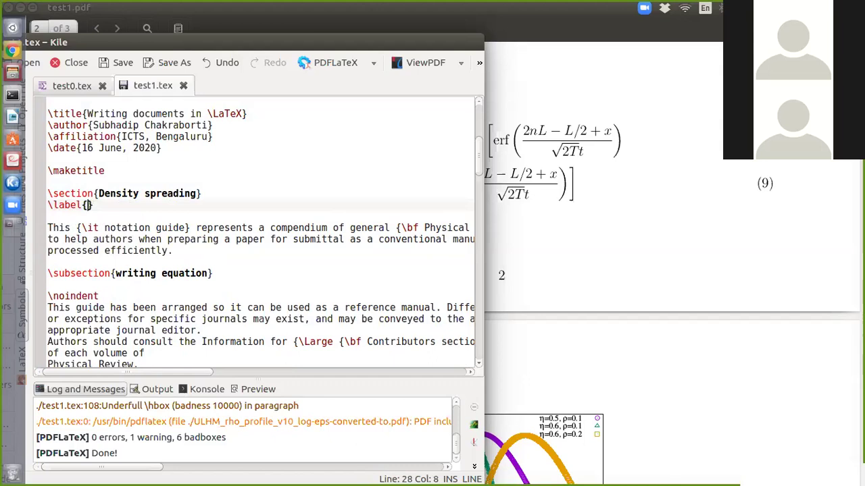
text(sec)
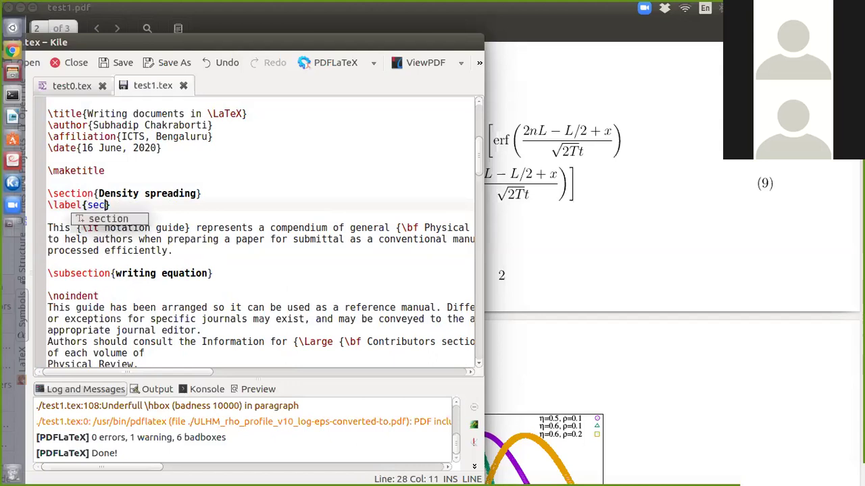
text(_)
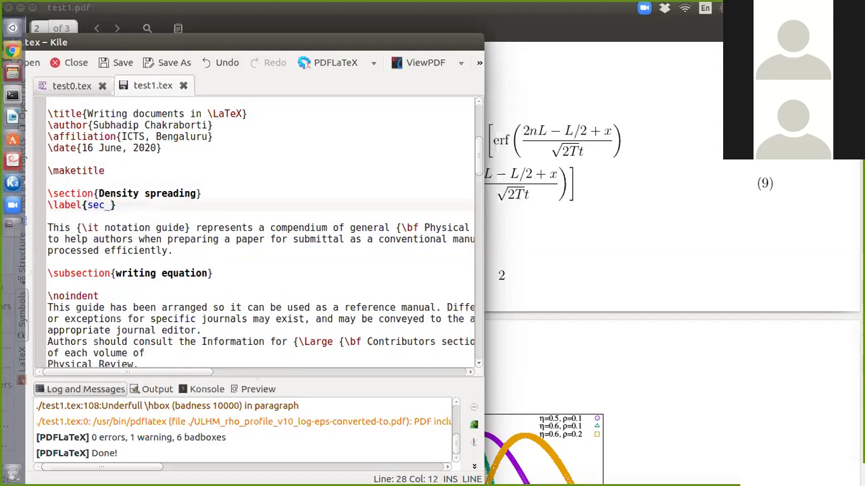
text(Den )
text(Sp)
Copy the section's \label line onto a new line directly under the writing equation subsection heading.
click(241, 273)
key(Return)
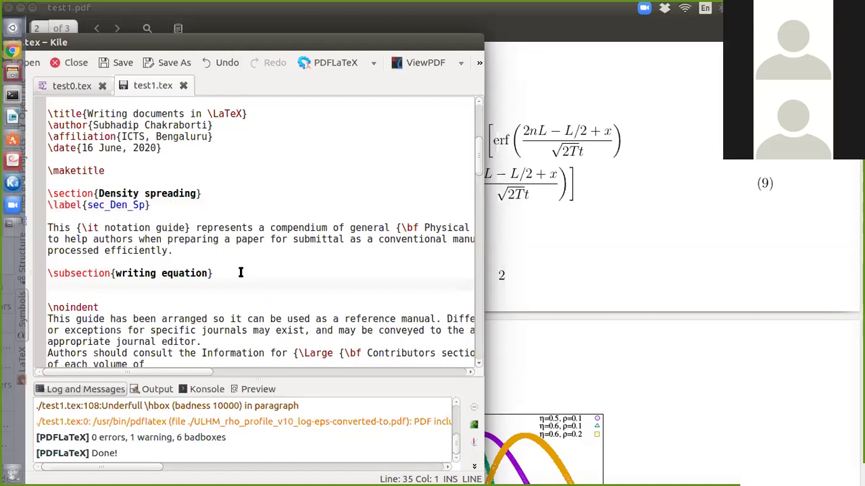
double_click(128, 206)
triple_click(128, 206)
key(ctrl+c)
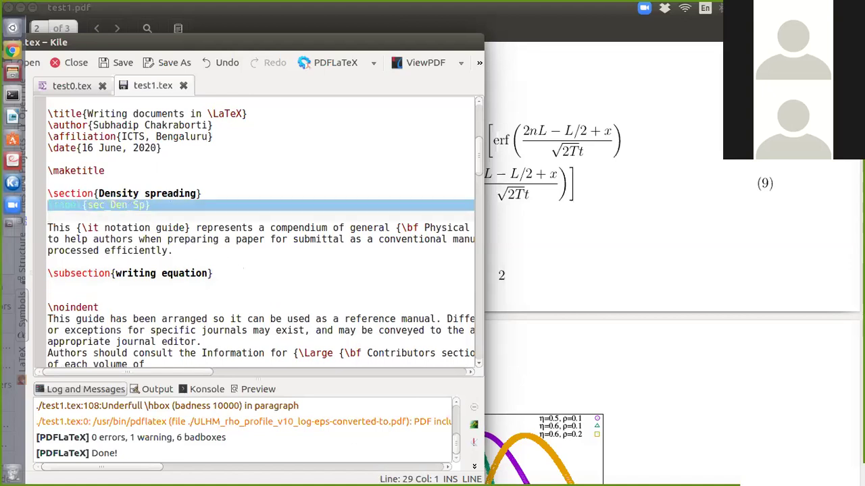
click(126, 284)
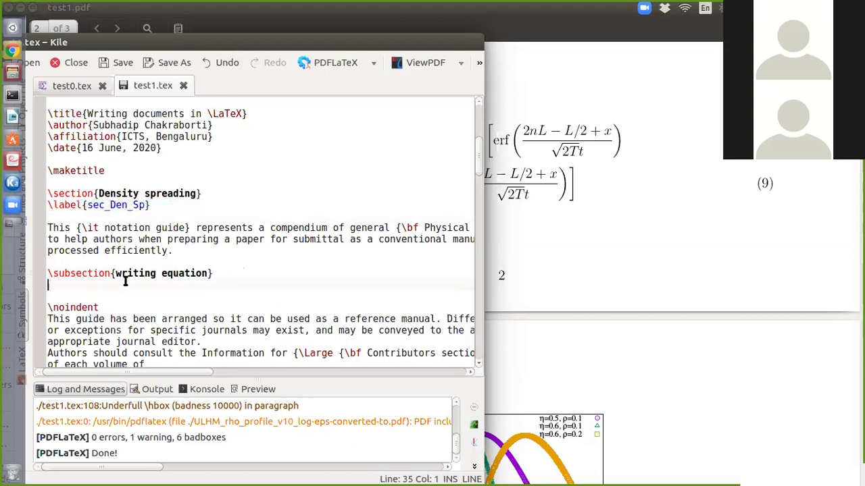
key(ctrl+v)
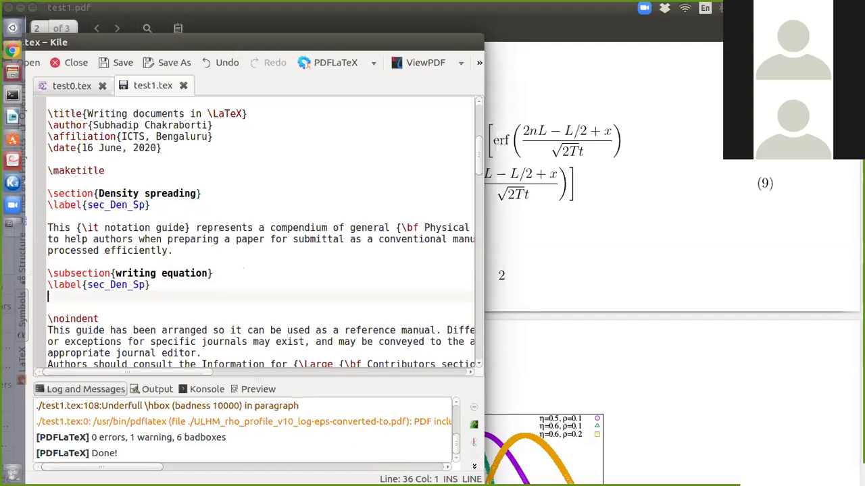
Replace the sec_Den part of the label key under the writing equation subsection with writing.
key(Up)
key(Right)
key(Right)
key(Right)
key(Right)
key(Right)
key(Right)
key(Right)
key(Right)
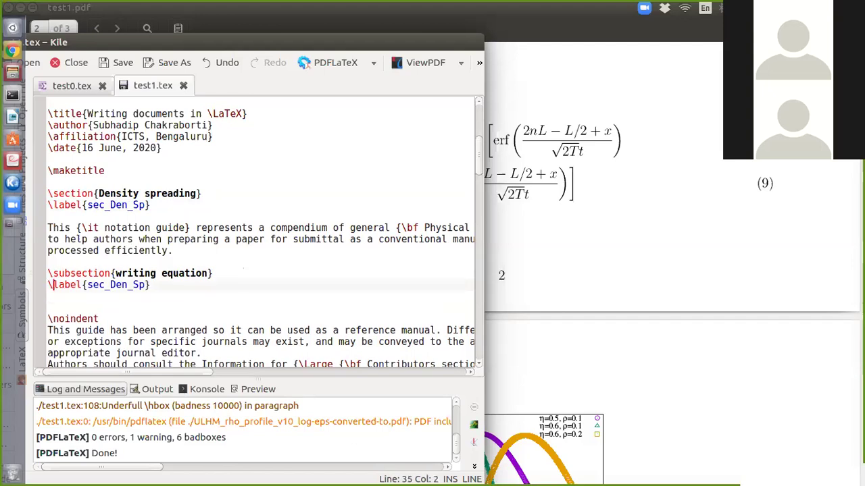
key(Right)
key(Right)
key(Right)
key(Right)
key(Right)
key(Right)
key(BackSpace)
key(BackSpace)
key(BackSpace)
key(BackSpace)
key(BackSpace)
key(BackSpace)
key(BackSpace)
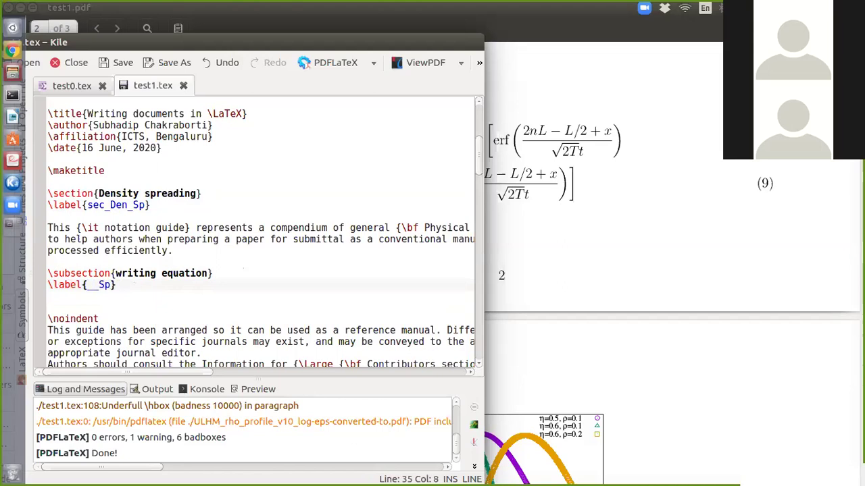
key(Delete)
text(wri)
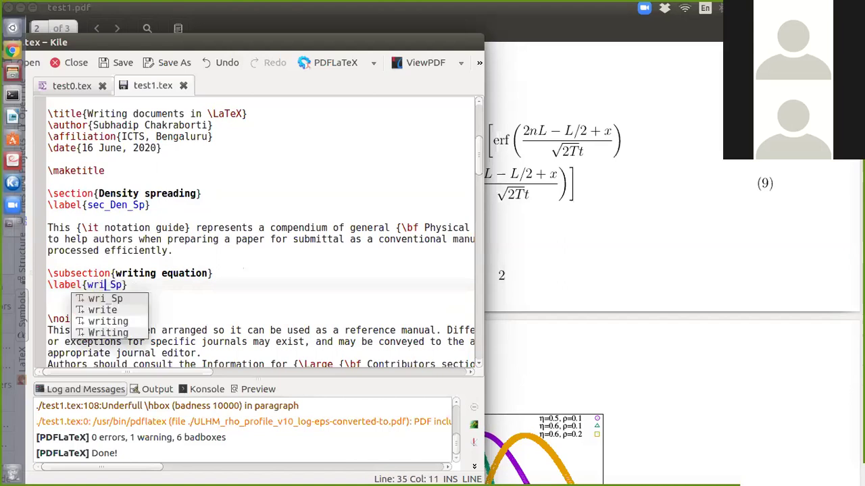
key(Return)
Replace the ending of the subsection's label key so that it reads writing_Eq.
click(137, 284)
key(BackSpace)
key(Delete)
text(Eq)
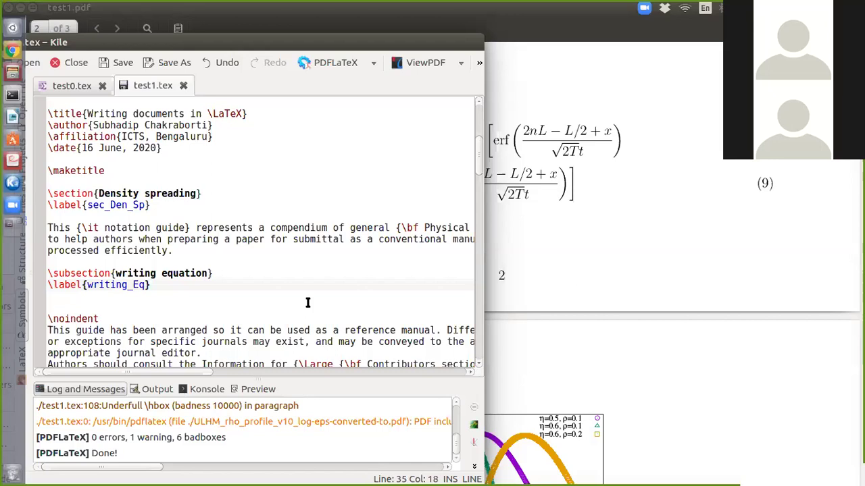
Insert \section{Test} on its own line below $\rho(x,t)$, leaving a blank line before the density eqnarray.
scroll(307, 303, down, 2)
scroll(307, 302, down, 1)
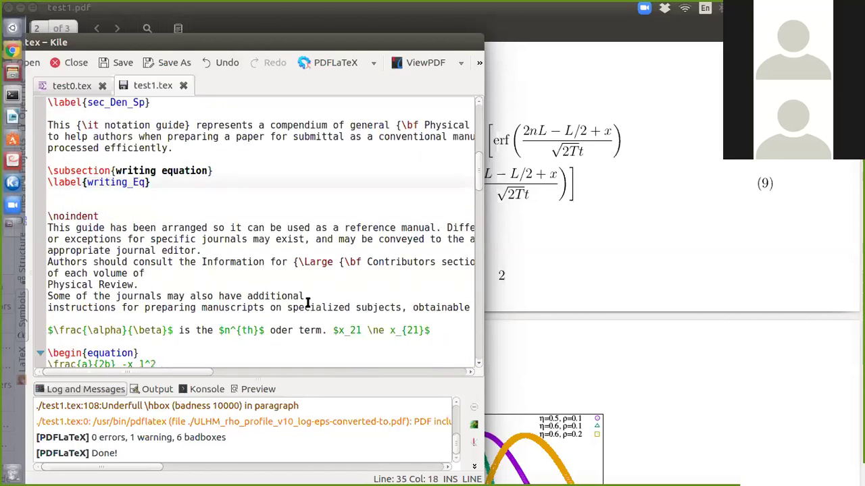
scroll(307, 302, down, 8)
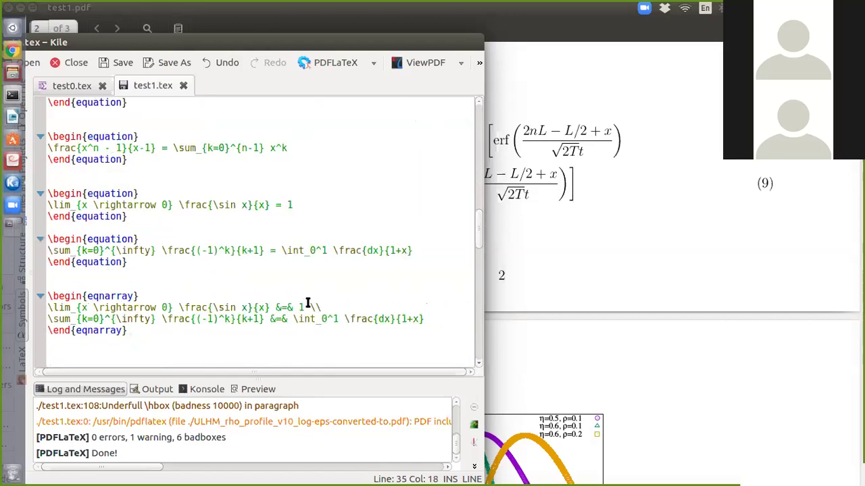
scroll(307, 303, down, 5)
scroll(308, 303, down, 2)
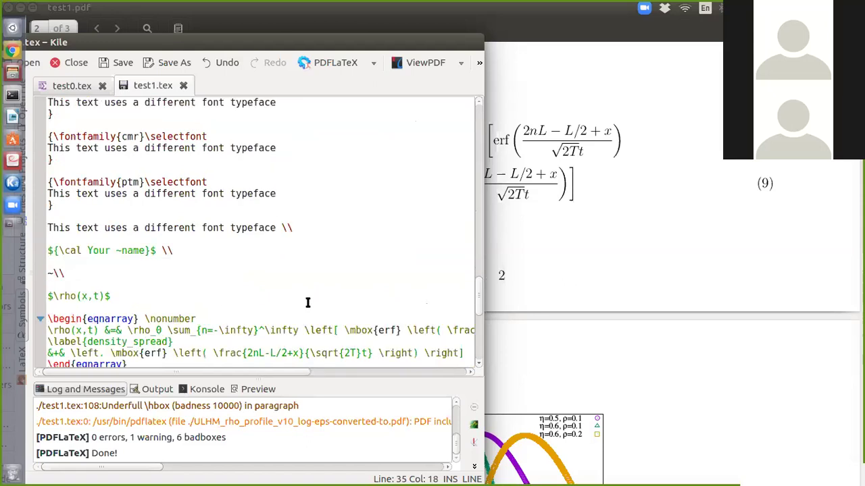
click(238, 305)
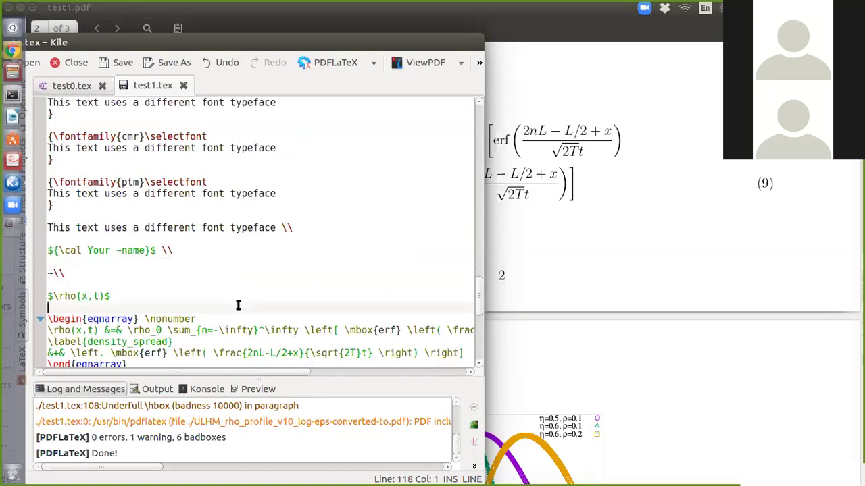
key(Return)
click(48, 307)
text(\section)
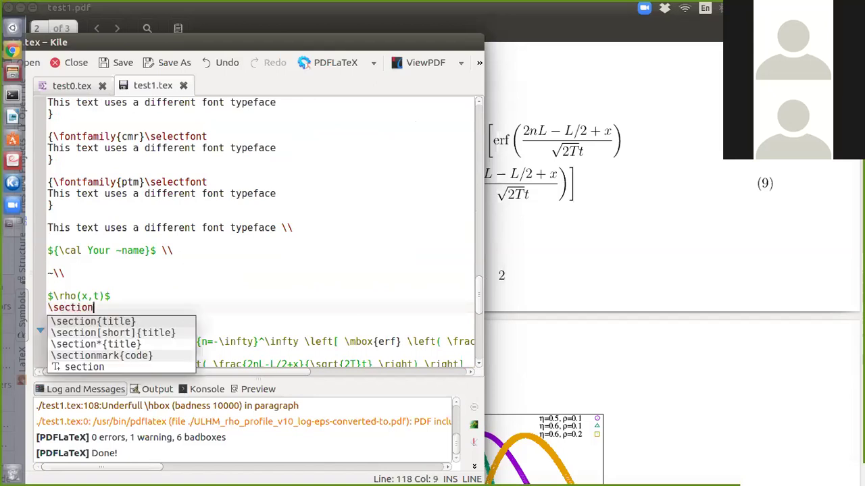
text({})
key(Left)
text(Test)
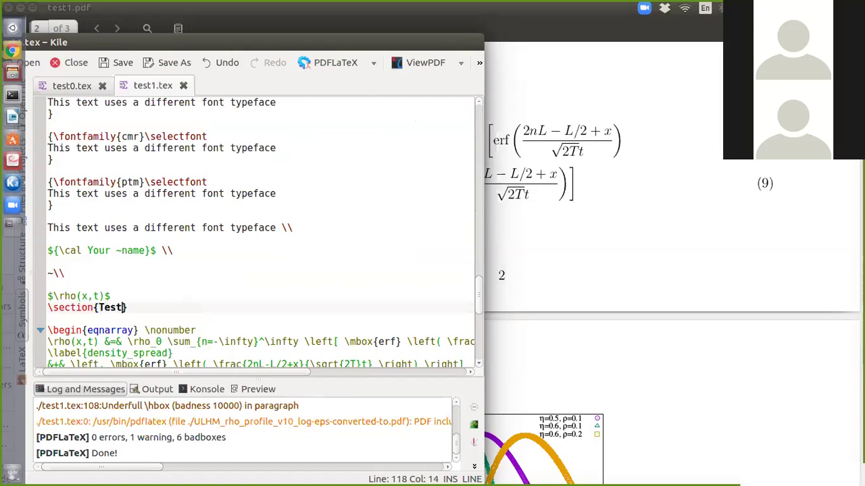
Compile test1.tex with PDFLaTeX and bring up the first page of the PDF.
click(331, 61)
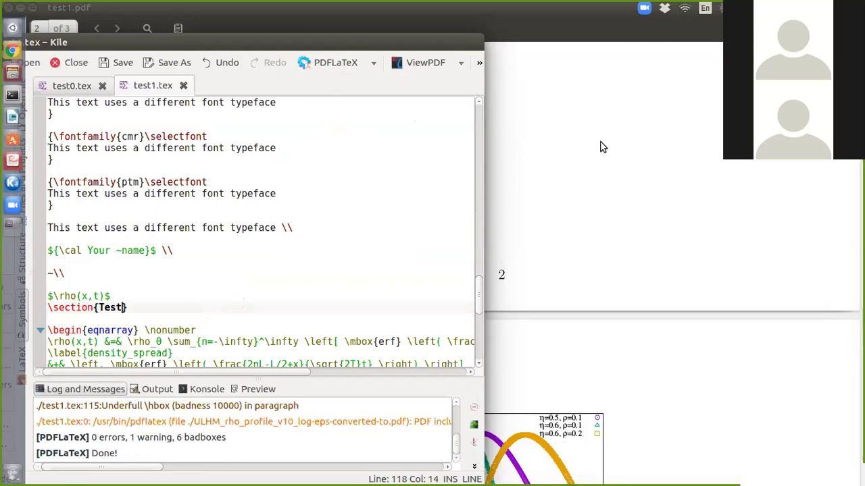
click(602, 147)
scroll(602, 146, up, 10)
scroll(603, 146, up, 15)
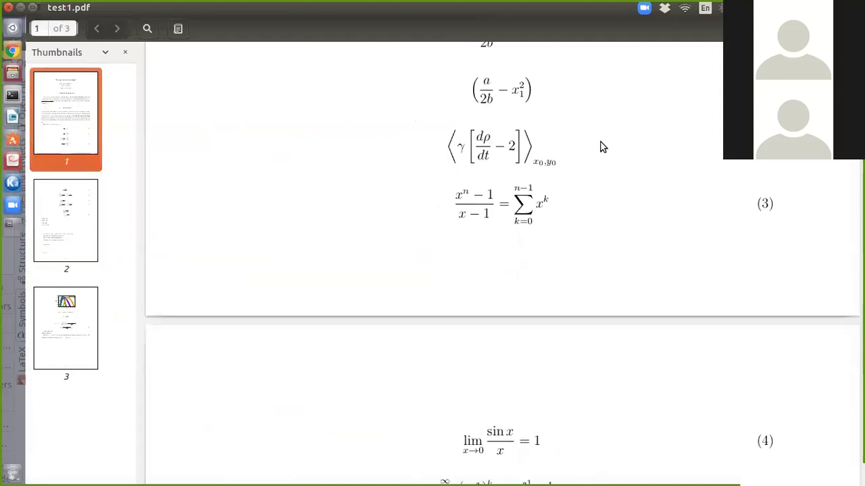
scroll(603, 147, up, 2)
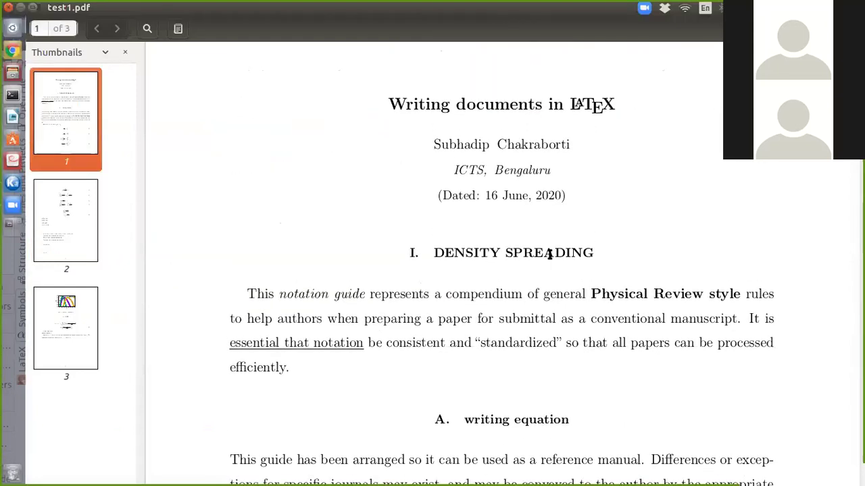
Examine the section and subsection headings and their numbering throughout the compiled PDF, including the Test section on page 3.
scroll(549, 255, down, 5)
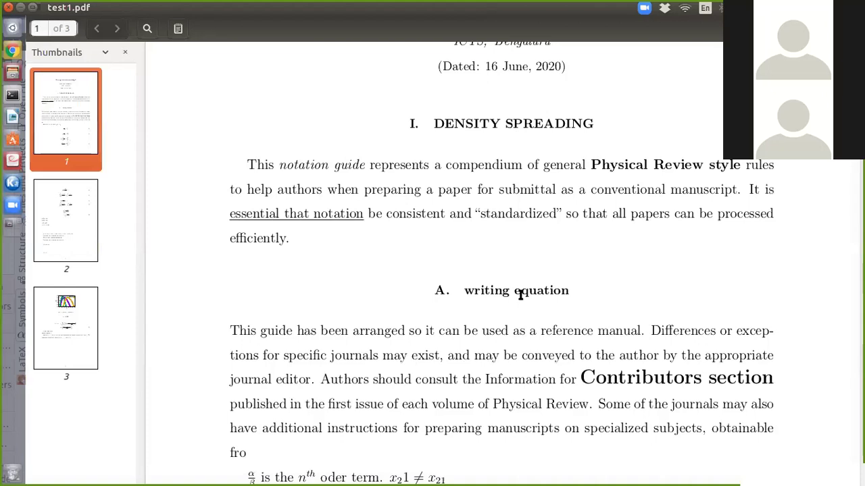
scroll(518, 298, down, 1)
scroll(519, 296, down, 5)
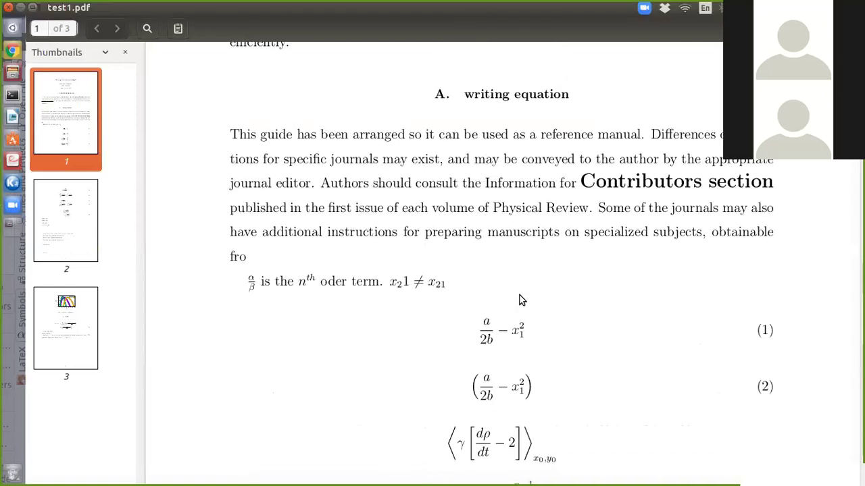
scroll(520, 295, up, 5)
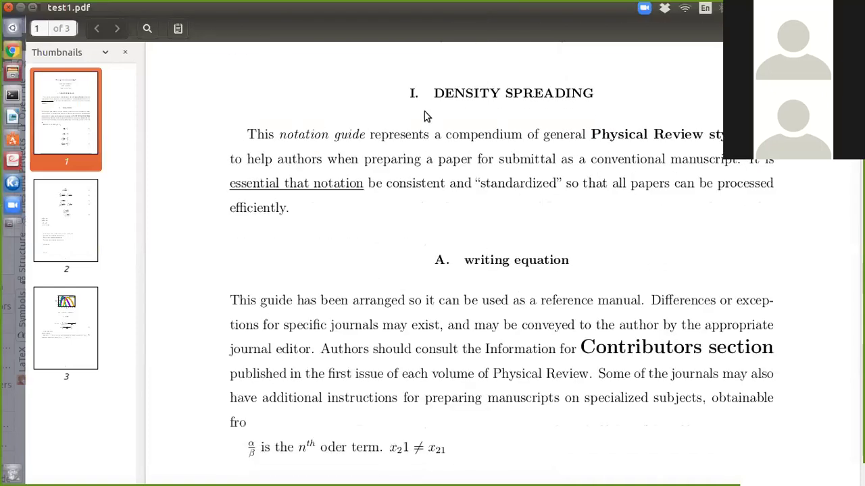
scroll(486, 282, down, 13)
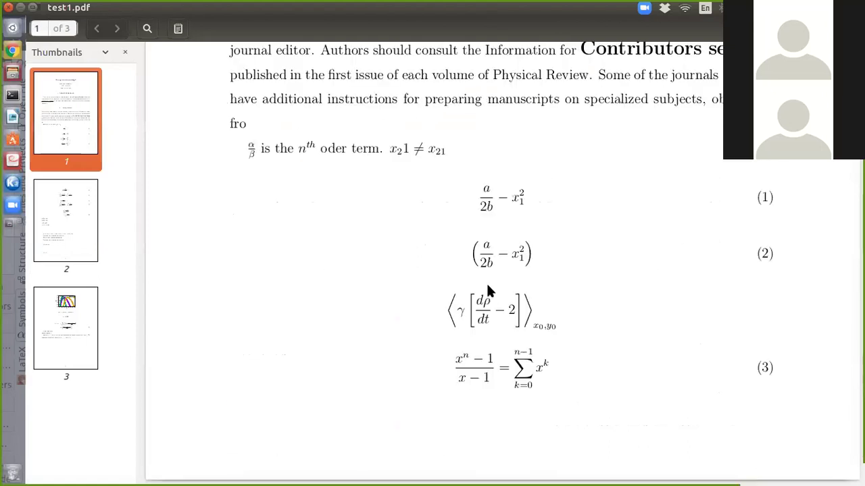
scroll(487, 285, down, 15)
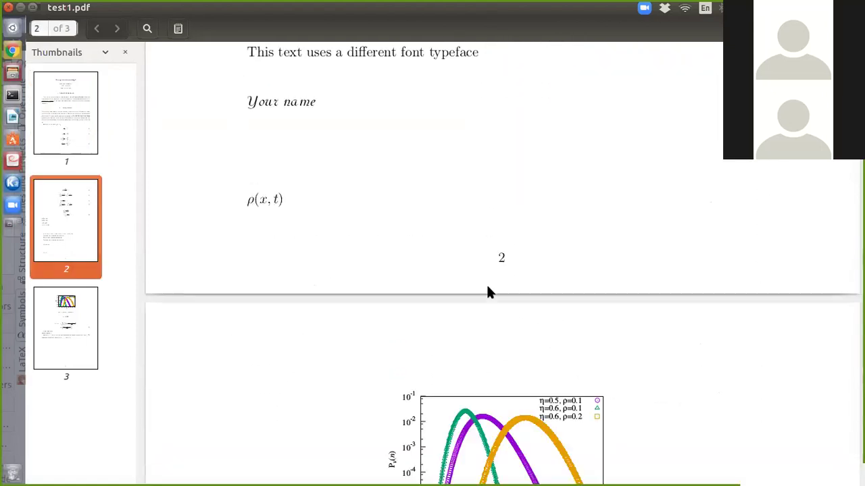
scroll(486, 283, down, 5)
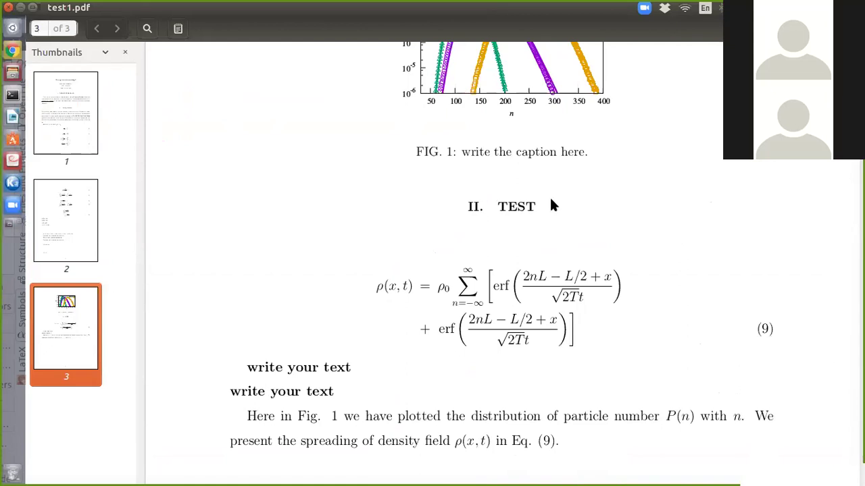
scroll(578, 243, up, 4)
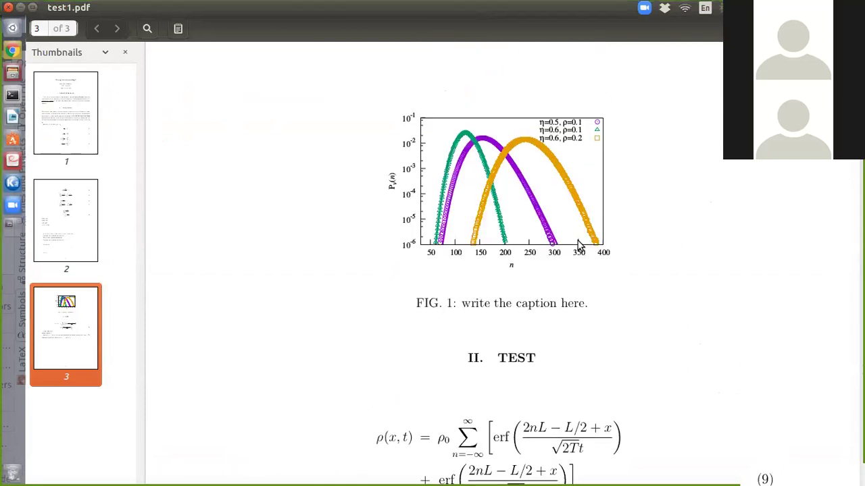
scroll(578, 241, up, 6)
scroll(577, 240, down, 4)
scroll(633, 265, down, 6)
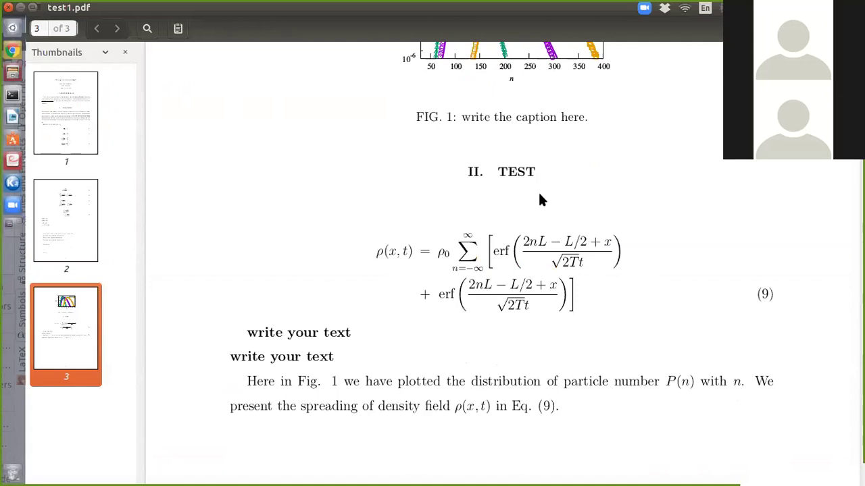
Switch back to Kile and look up the label key under the Density spreading section heading.
click(12, 185)
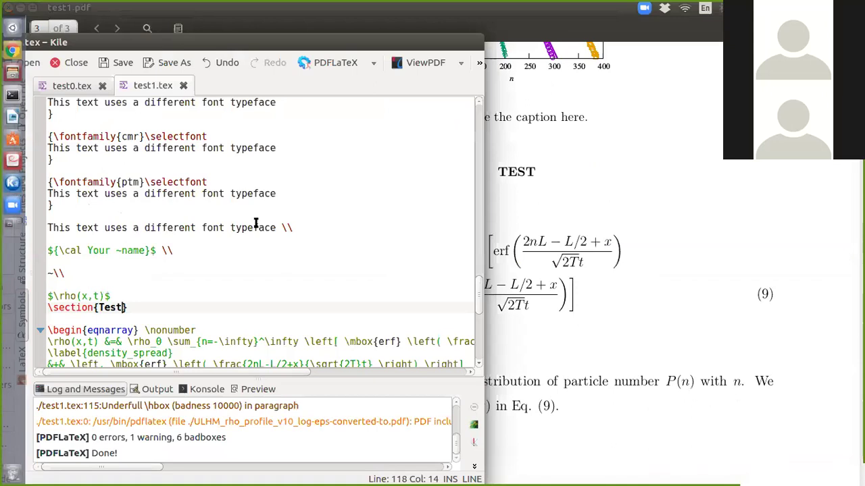
scroll(256, 223, up, 6)
scroll(256, 223, up, 15)
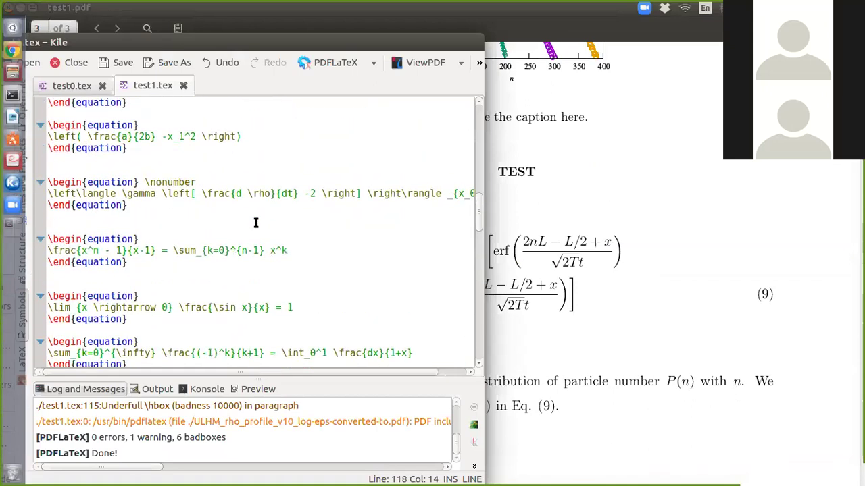
scroll(256, 223, up, 1)
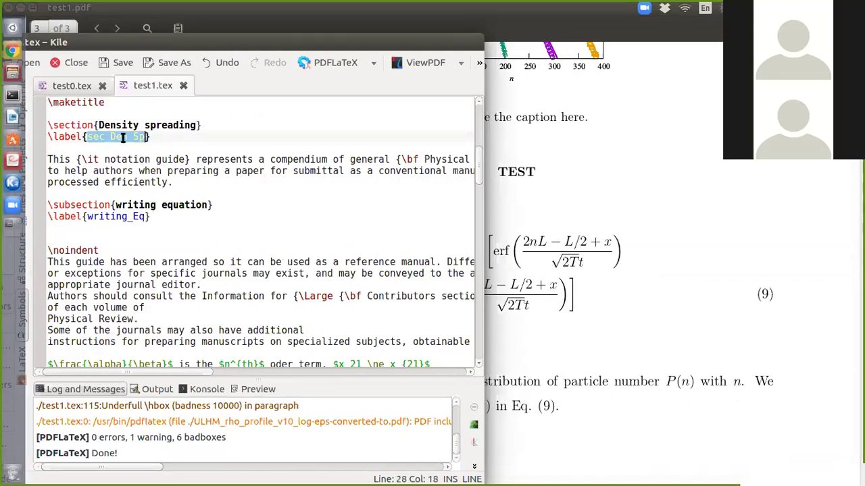
click(161, 139)
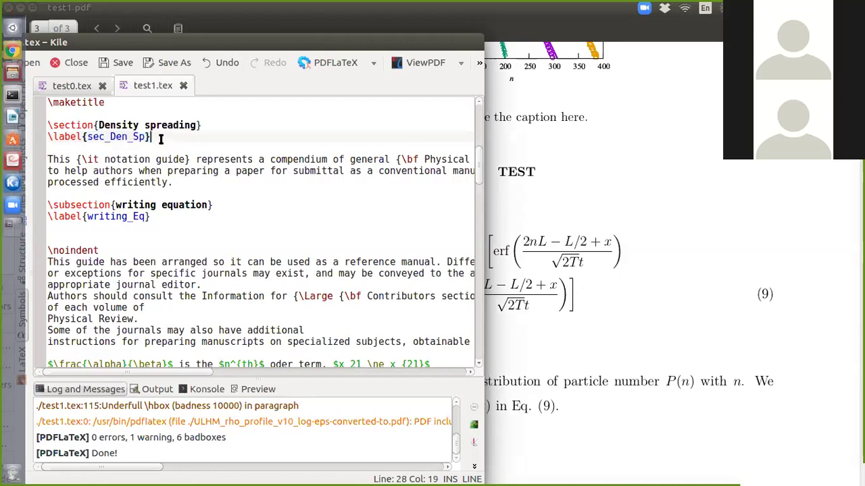
Begin a new line below the density field sentence near the document's end with "In Sec. \ref{sec_Den_Sp}".
scroll(190, 174, down, 15)
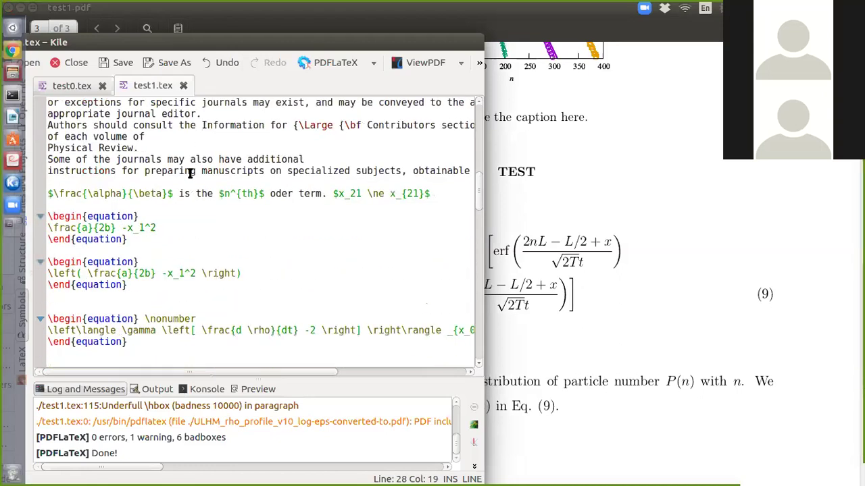
scroll(190, 174, down, 15)
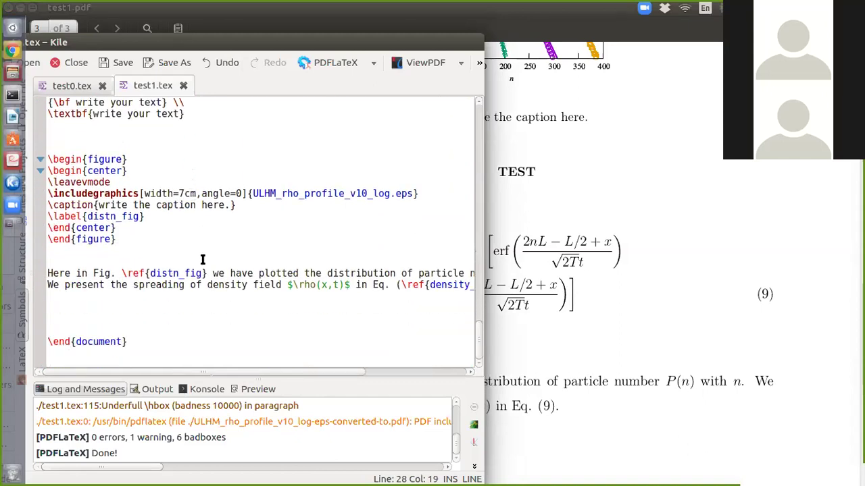
click(203, 297)
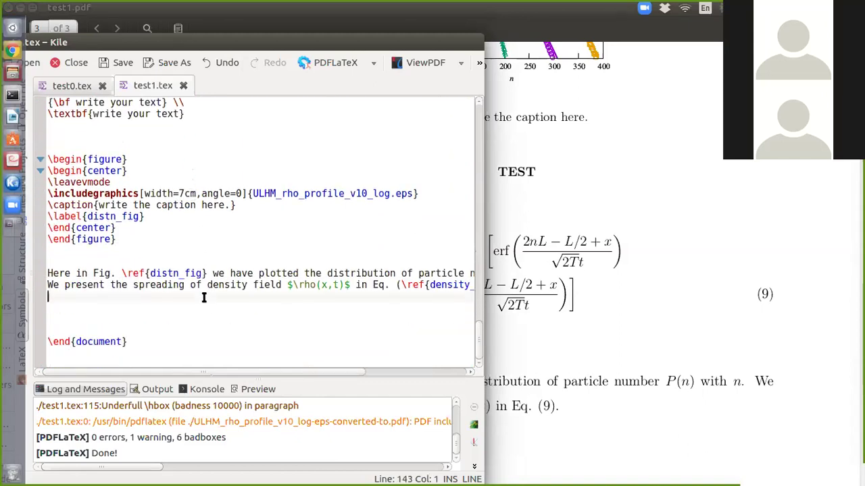
text(In sec)
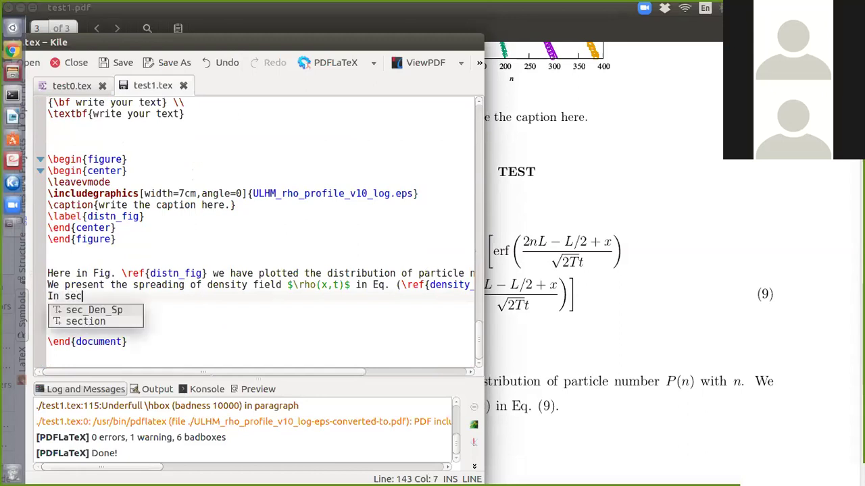
key(BackSpace)
key(BackSpace)
key(BackSpace)
text(Sec. )
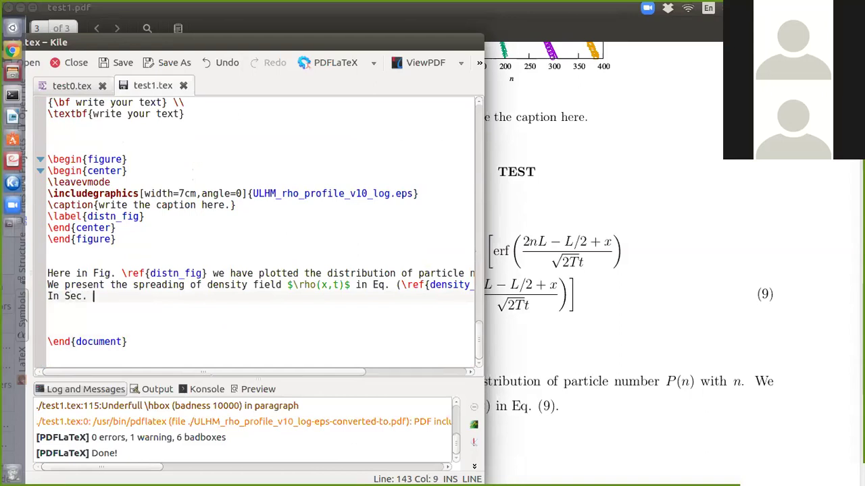
text(ef)
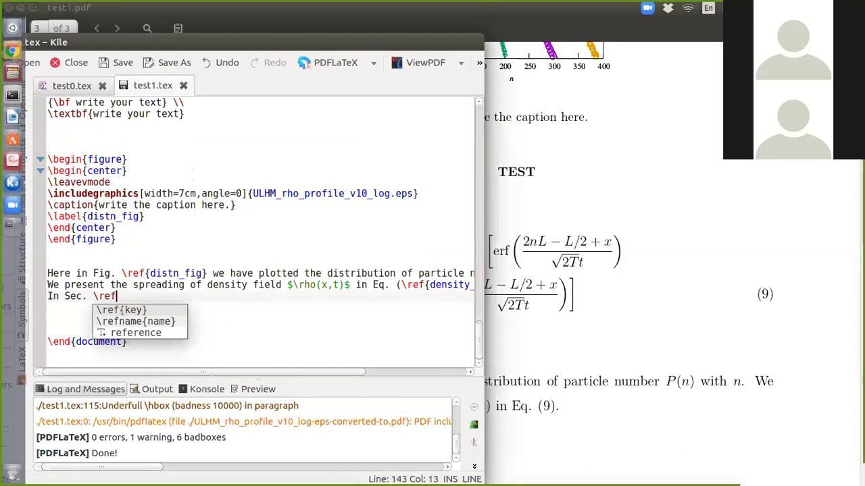
text({sec_Den_Sp})
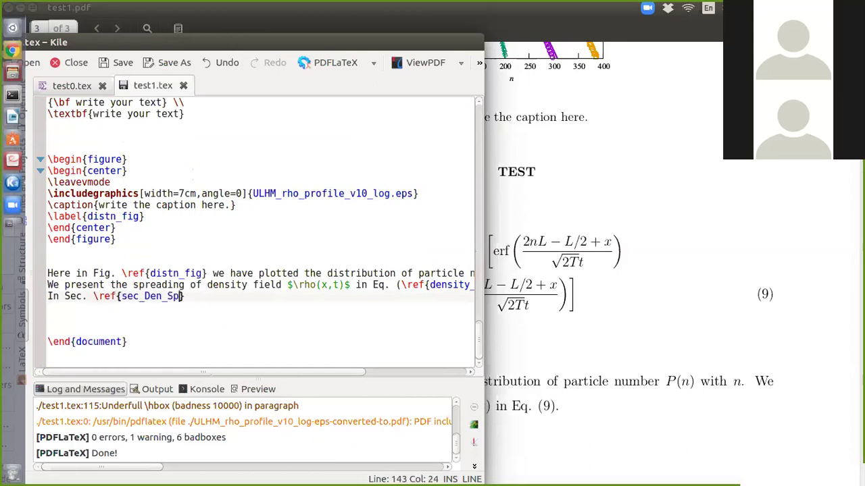
Continue the sentence after the sec_Den_Sp reference with "we have discussed about density spreading".
text( we have di)
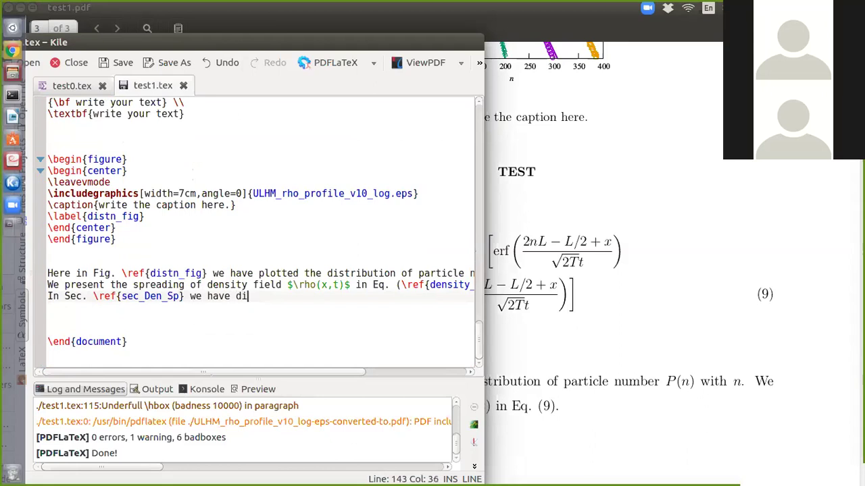
text(s)
text(cussed abou)
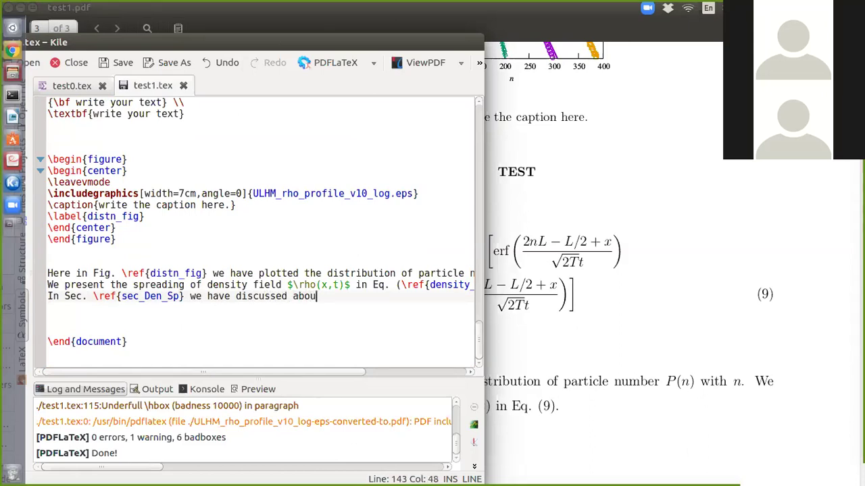
text(t dens)
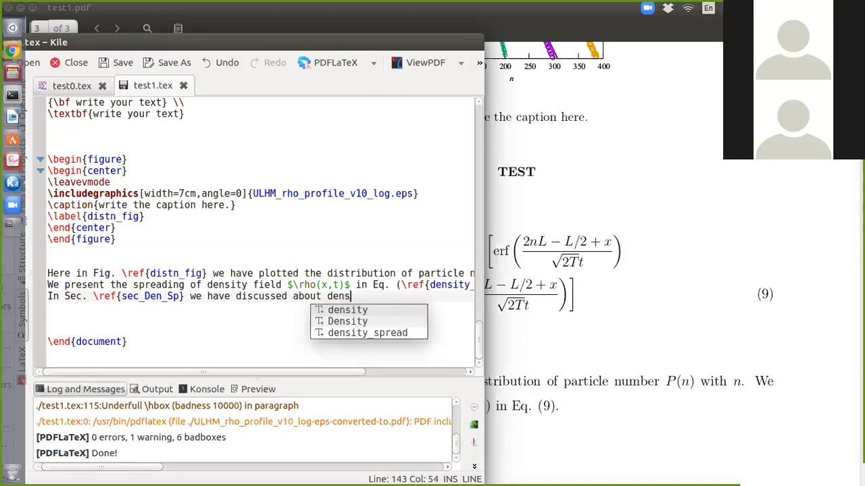
text(ity spreadinh)
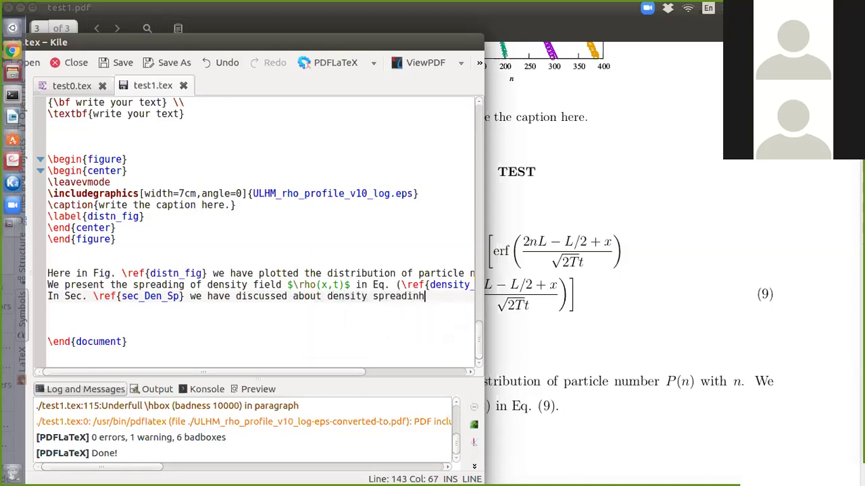
key(BackSpace)
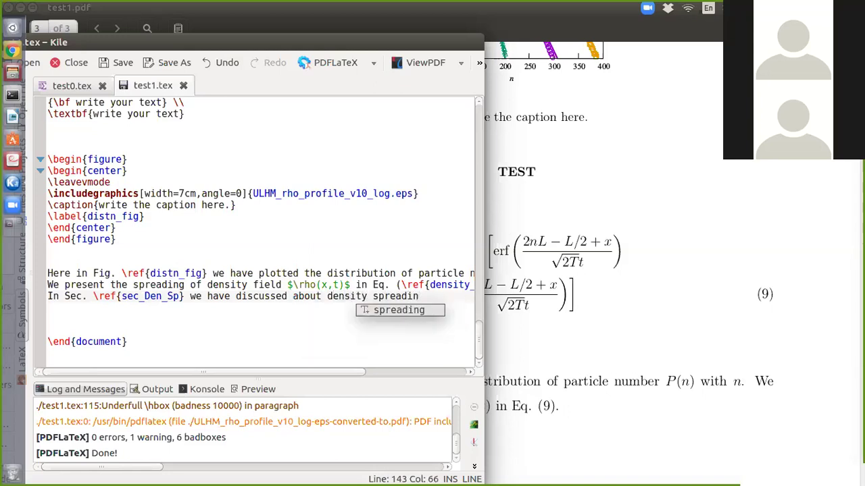
text(g)
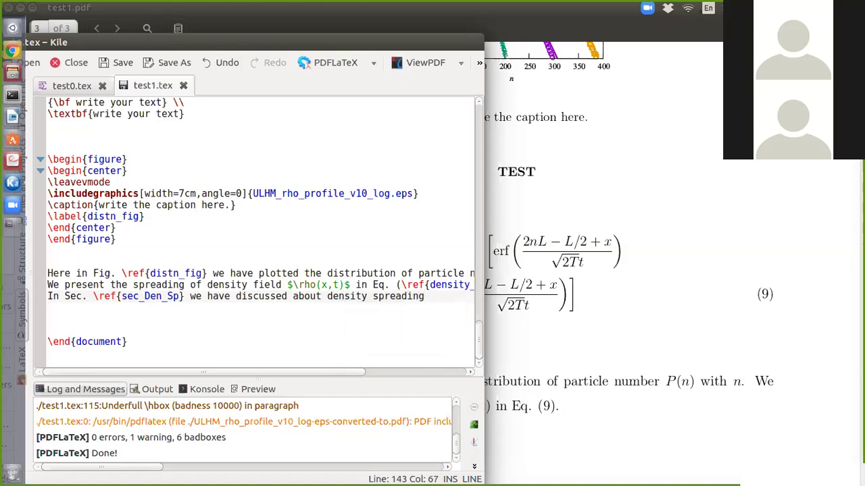
Extend the sentence with "and in Sec." followed by an empty pair of braces for a second section reference.
text(.)
key(BackSpace)
text(and in Se)
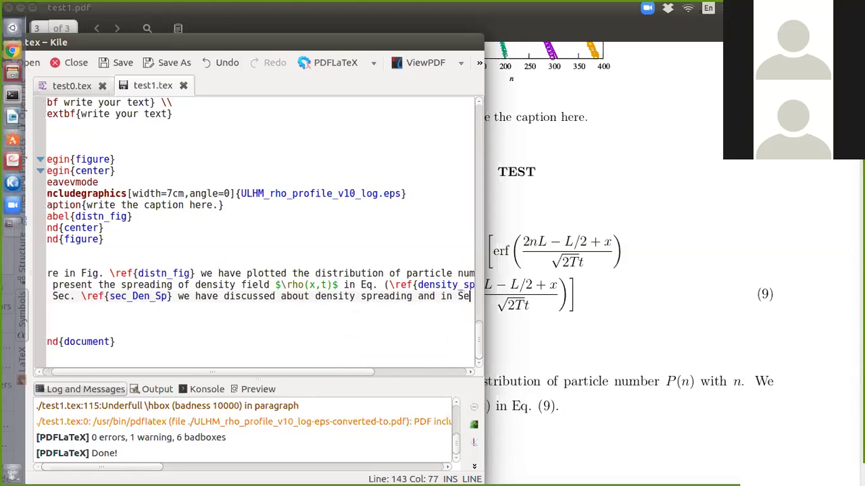
text(c. )
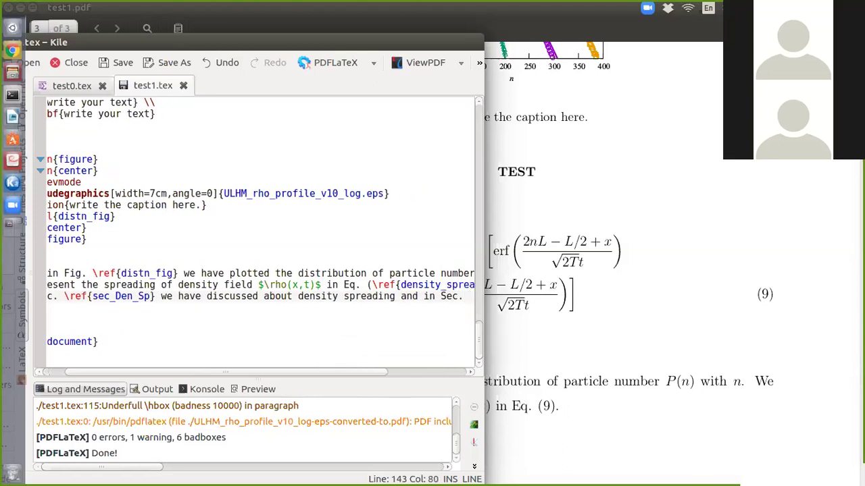
text({)
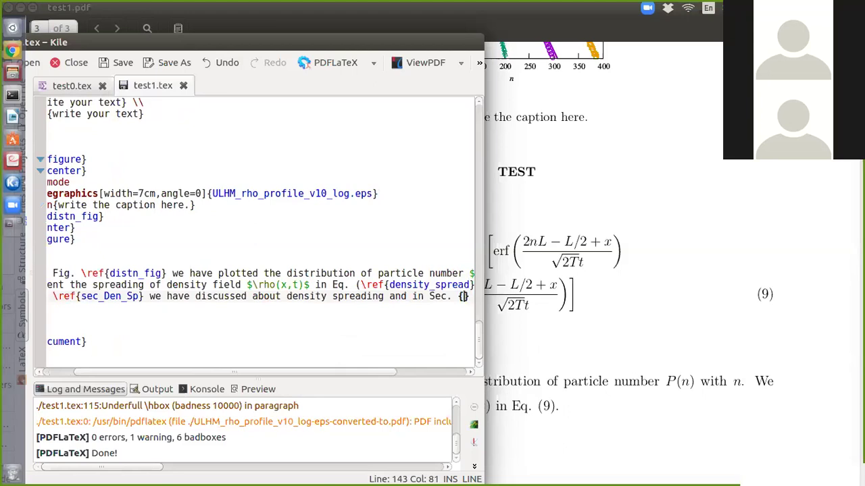
Look up the label key under the writing equation subsection heading.
scroll(171, 217, up, 10)
scroll(171, 217, left, 3)
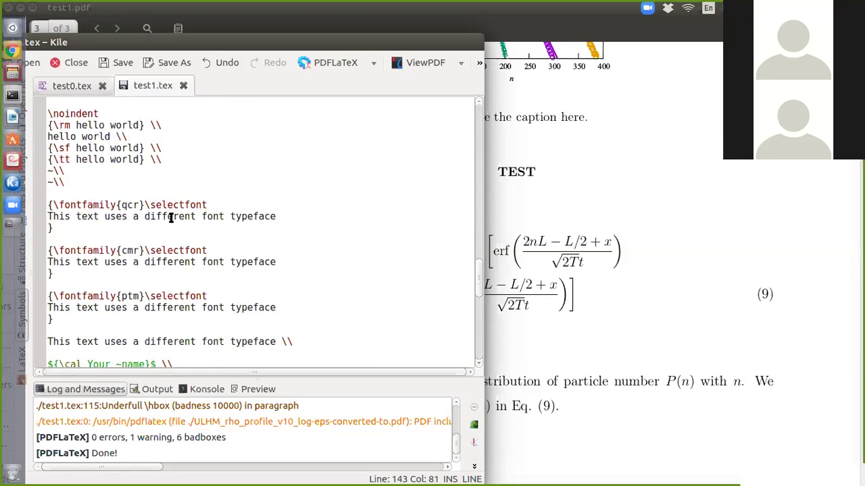
scroll(171, 216, up, 20)
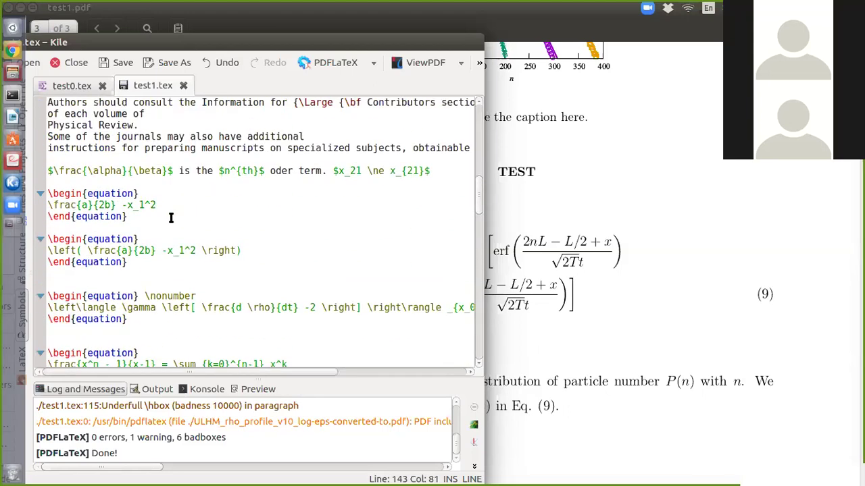
scroll(171, 217, up, 2)
click(105, 227)
double_click(106, 228)
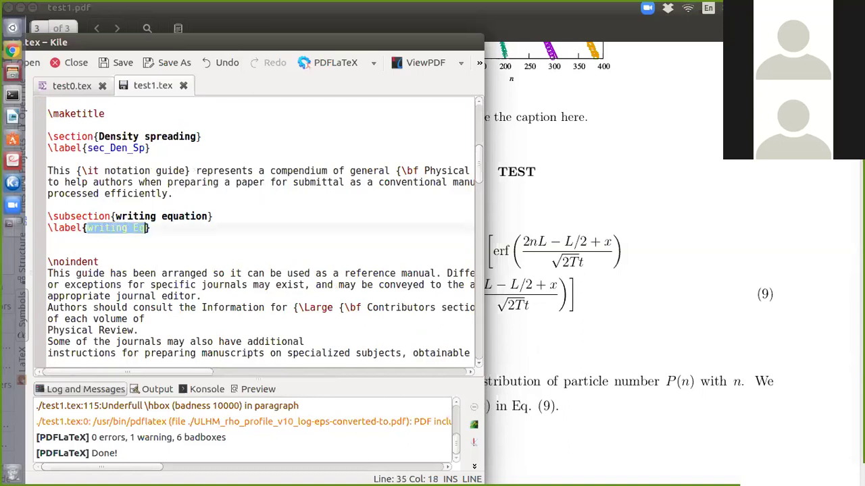
Complete the second section reference at the end of the new sentence as "\ref{writing_Eq}".
scroll(217, 247, down, 6)
scroll(216, 246, down, 20)
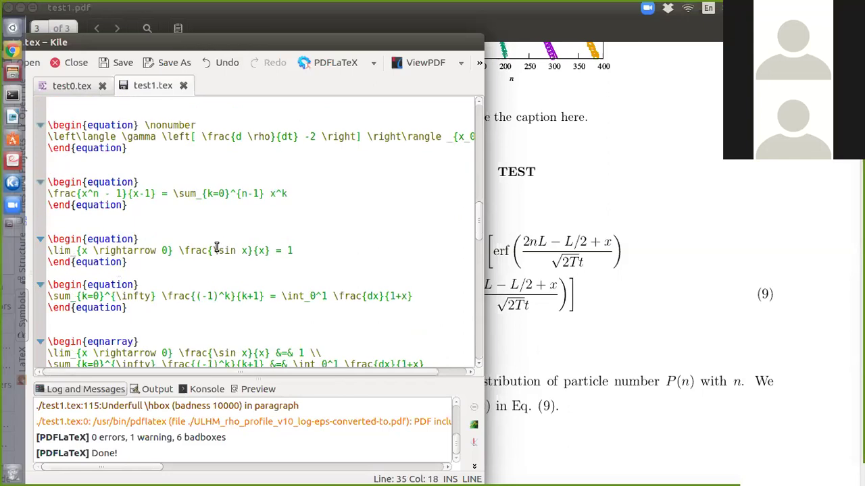
scroll(216, 246, down, 7)
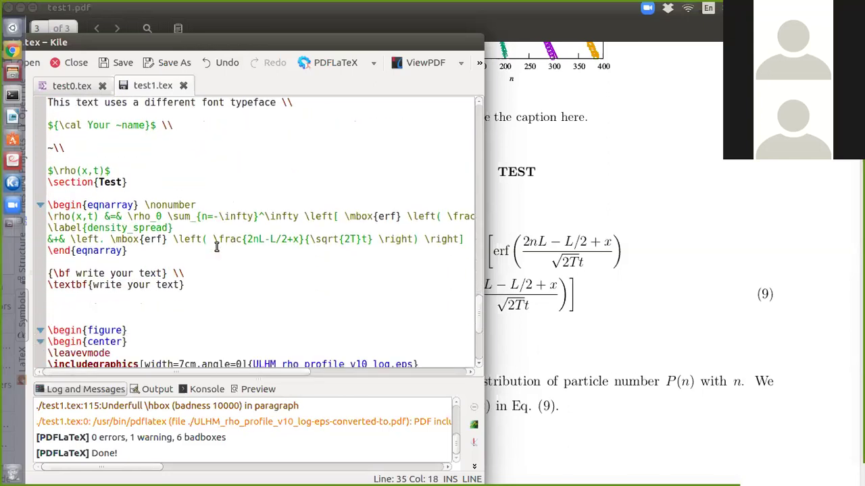
click(239, 296)
key(Right)
key(Right)
key(Right)
key(Right)
key(Right)
key(Right)
key(Right)
key(Right)
key(Right)
key(Right)
key(Right)
key(Right)
key(Right)
key(Right)
key(Right)
key(Right)
key(Right)
key(Right)
key(Right)
key(Right)
key(Right)
key(Right)
key(Right)
key(Right)
key(Right)
key(Right)
key(Right)
key(Right)
key(Right)
key(Right)
key(Right)
key(Right)
key(Right)
key(Right)
key(Right)
key(Right)
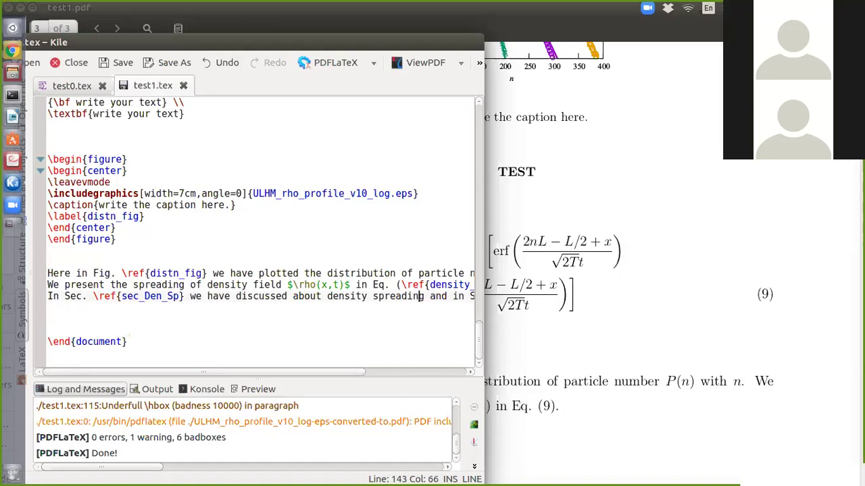
key(Left)
key(Left)
text(\ref)
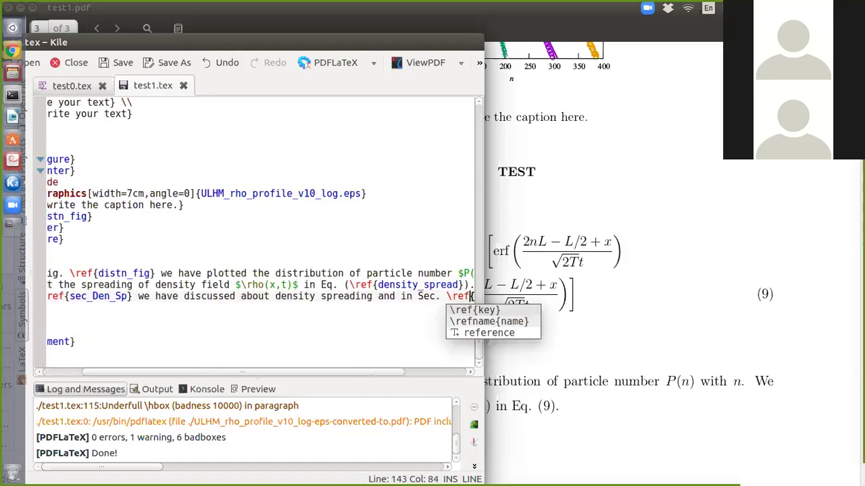
key(Right)
key(Right)
key(Left)
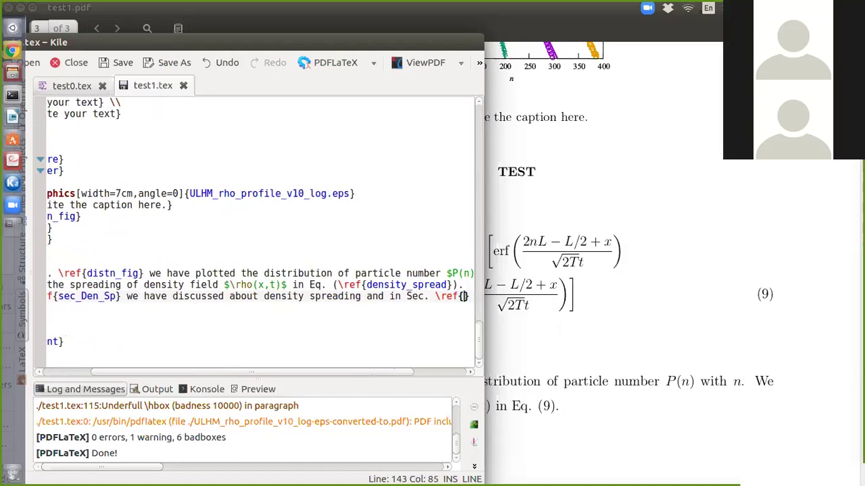
text(writing_Eq})
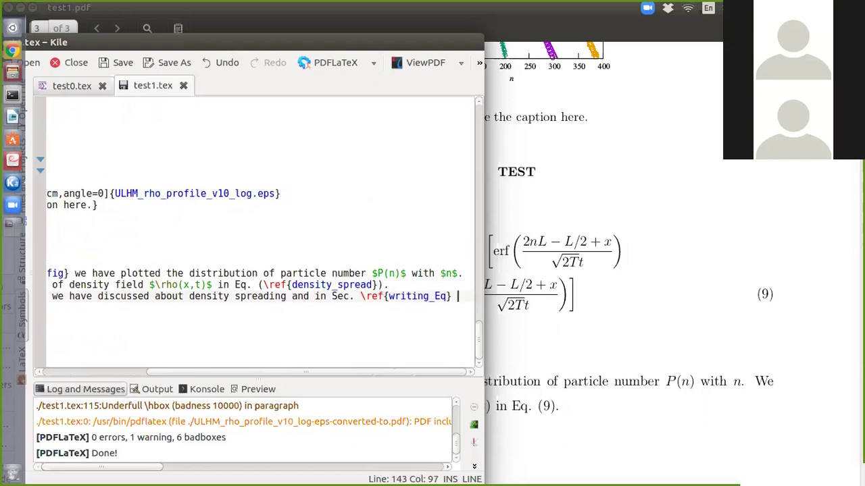
Finish the sentence after the writing_Eq reference with "we discussed about writing an equation.".
text( we)
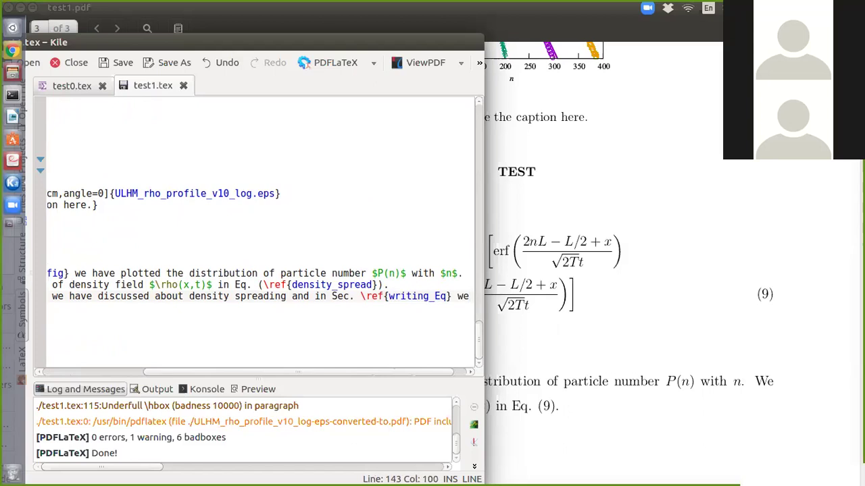
text( dis)
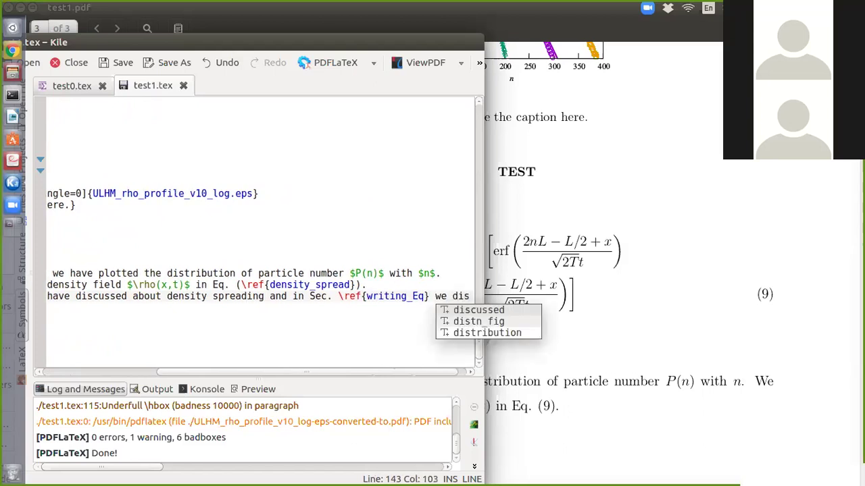
key(Return)
text(about )
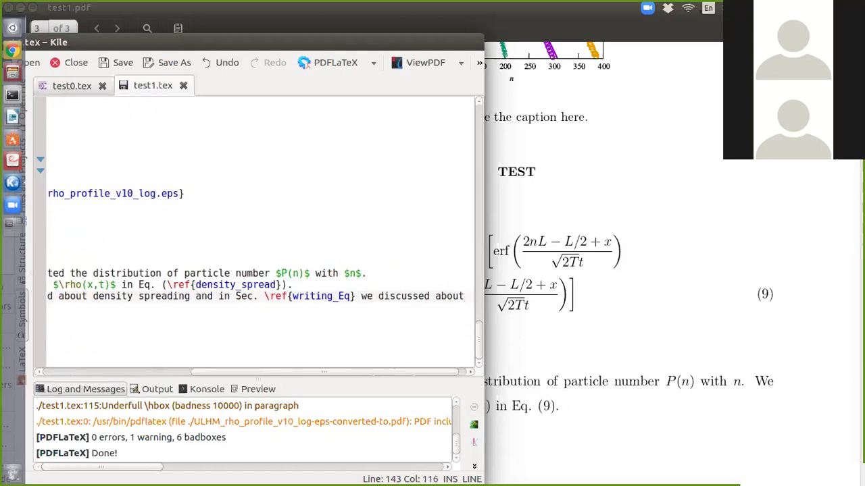
text(w)
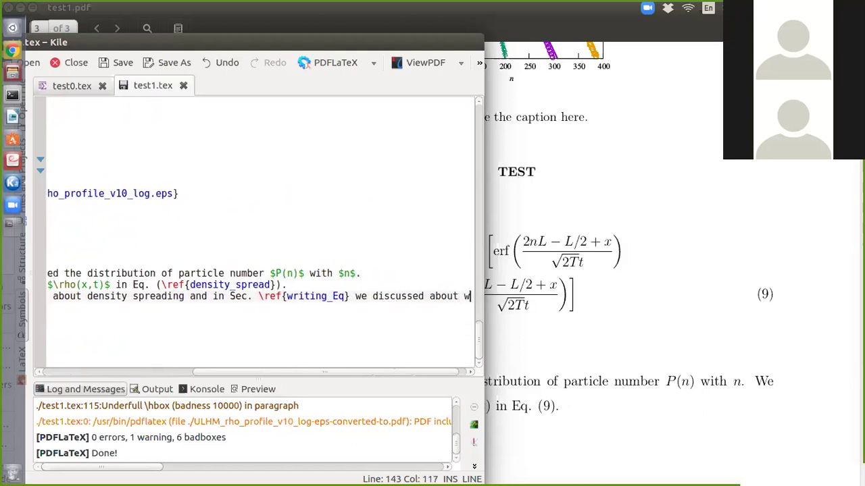
text(rith)
key(BackSpace)
text(ing )
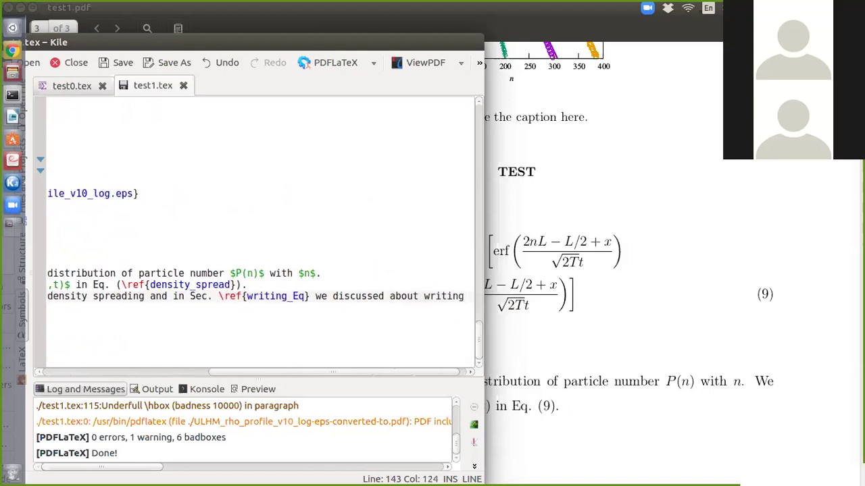
text(an e)
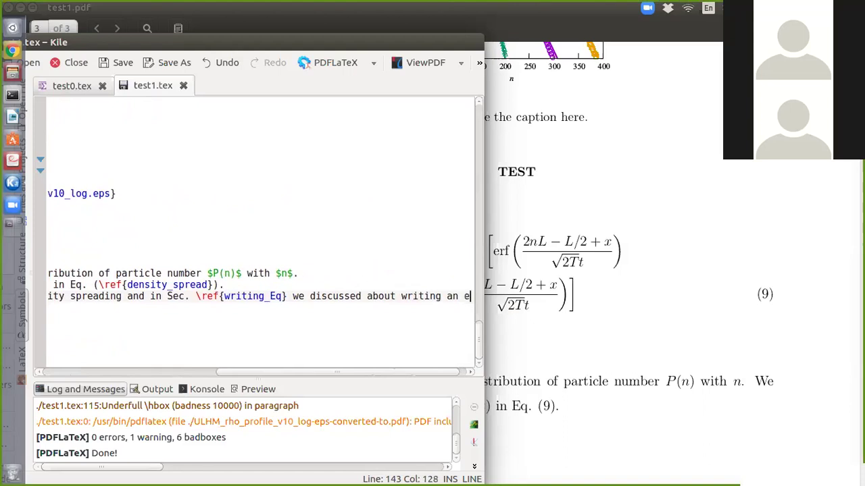
text(qua)
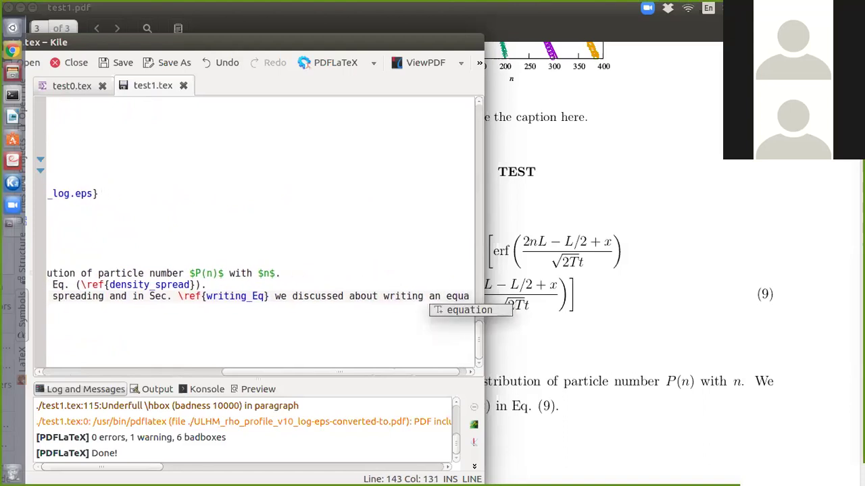
key(Return)
text(.)
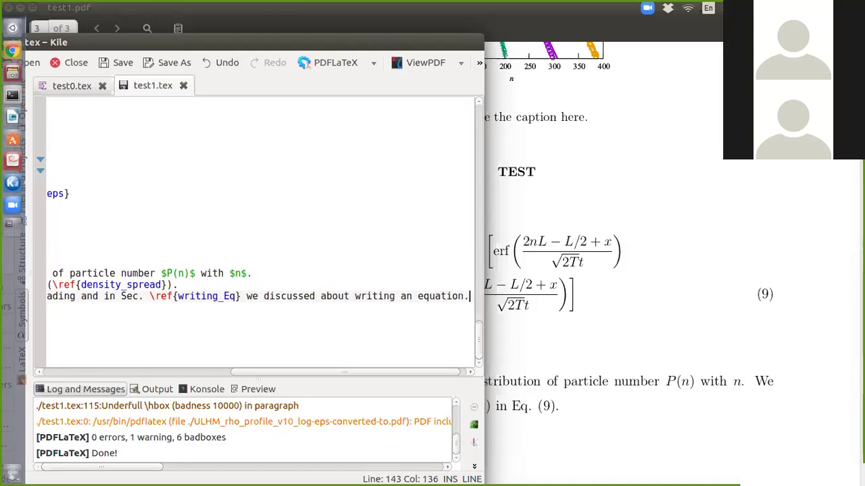
Recompile test1.tex with PDFLaTeX and bring the updated PDF to the front.
click(324, 65)
click(324, 61)
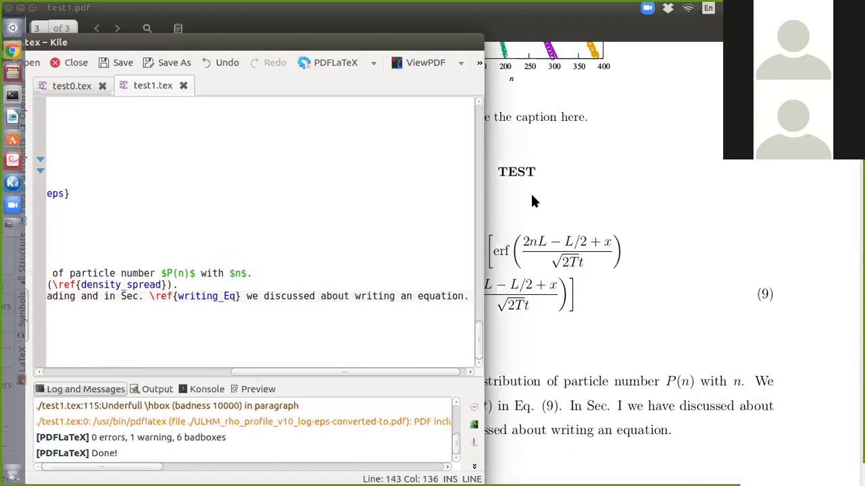
click(568, 198)
Check the section and subsection references in page 3's closing paragraph against the heading numbers on page 1.
scroll(568, 199, down, 2)
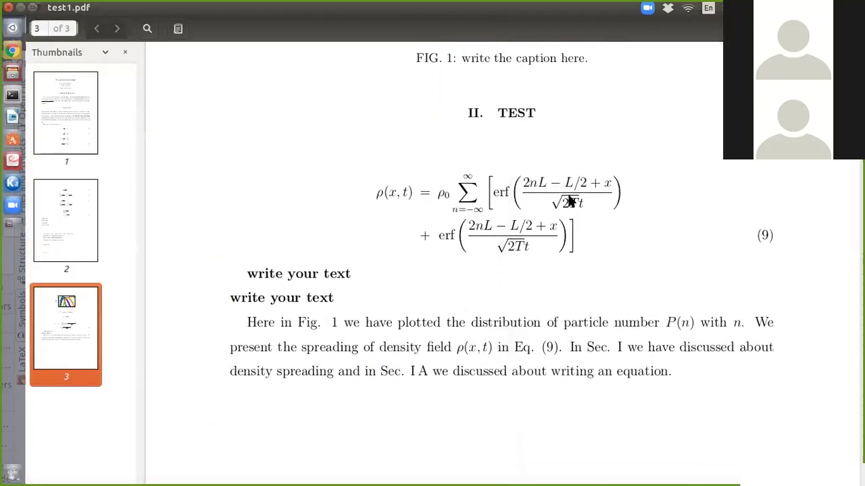
scroll(569, 198, down, 4)
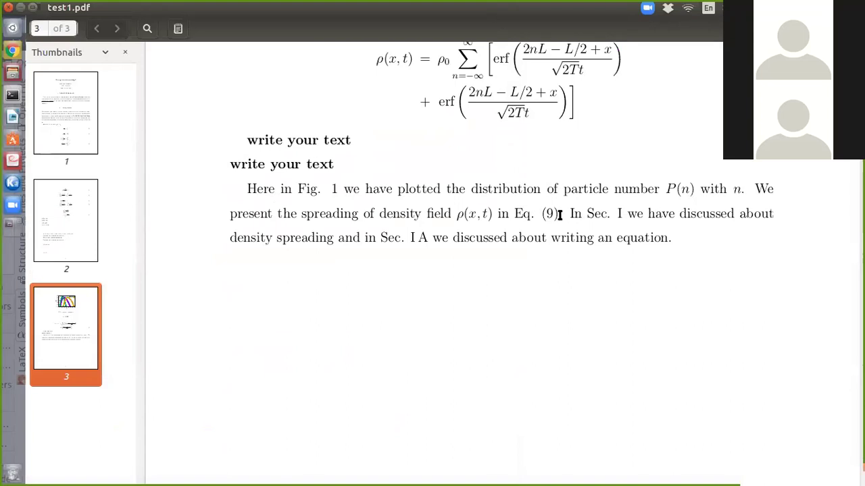
drag(560, 215, 588, 223)
click(590, 227)
scroll(316, 248, up, 10)
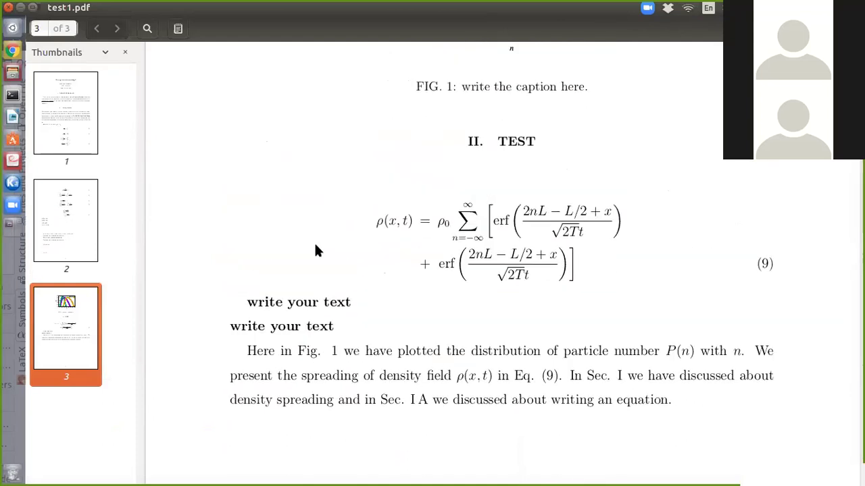
scroll(317, 250, up, 10)
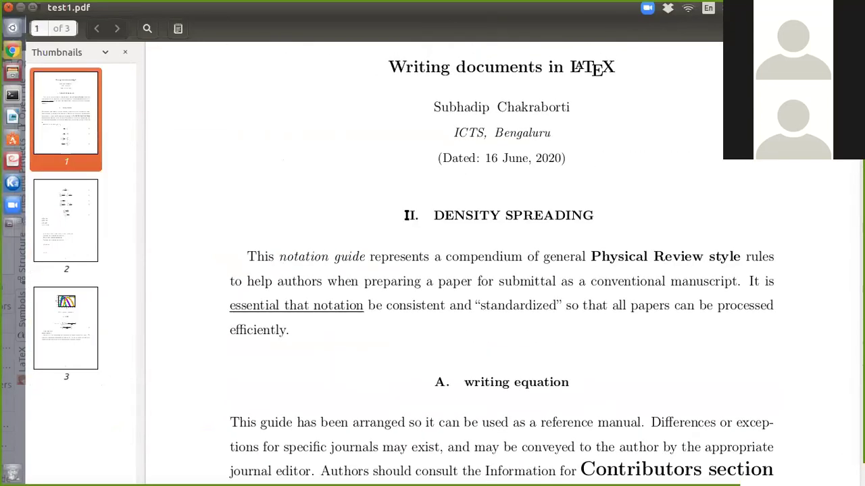
scroll(432, 250, down, 3)
scroll(433, 260, down, 20)
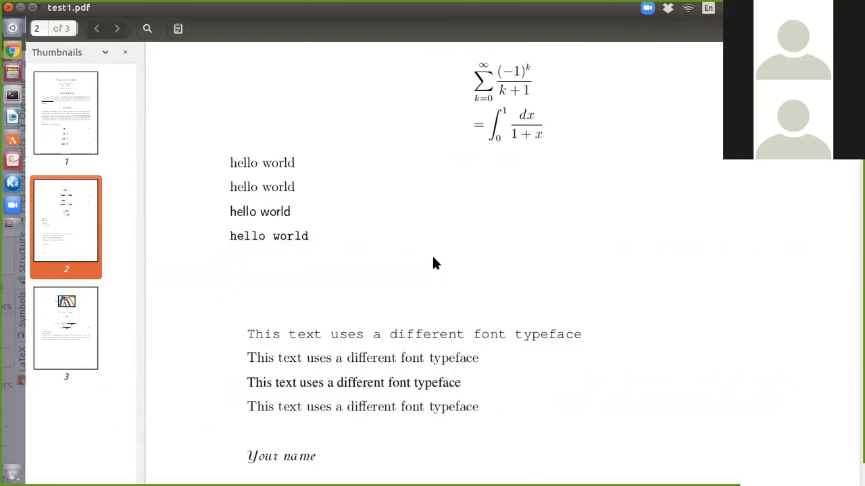
scroll(433, 263, down, 10)
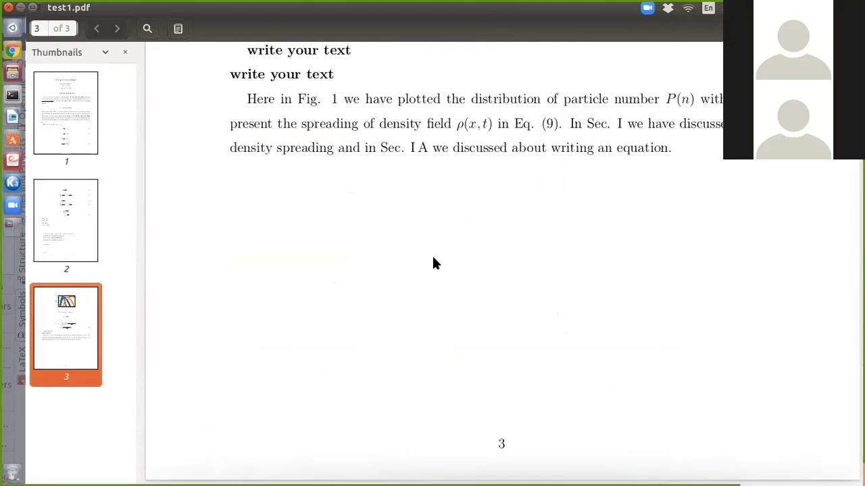
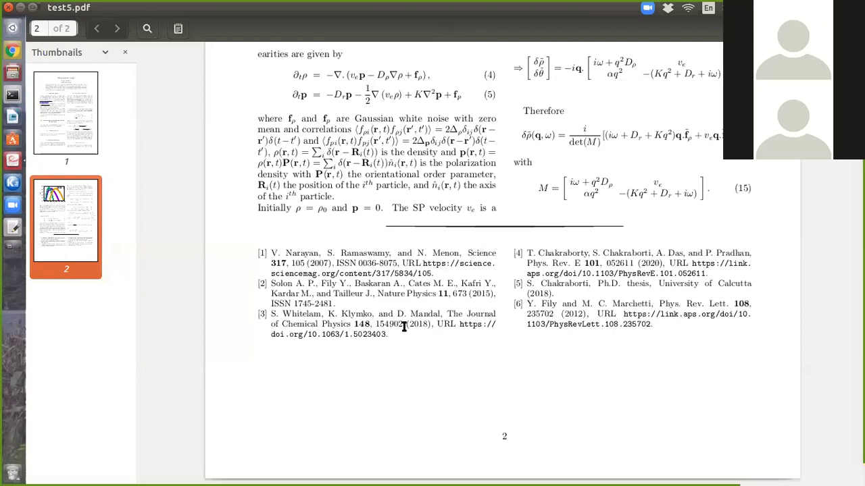
Examine the citations at the end of test5.pdf's Introduction on page 1 together with the reference list on page 2.
scroll(402, 324, up, 4)
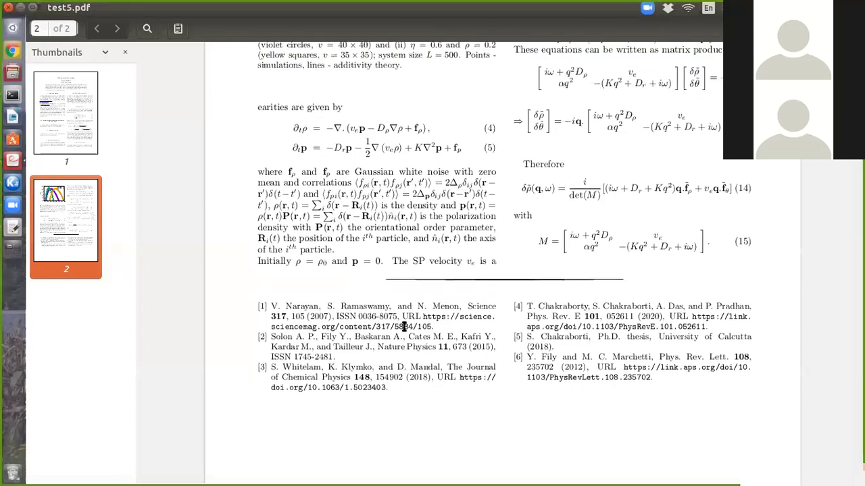
scroll(464, 346, up, 8)
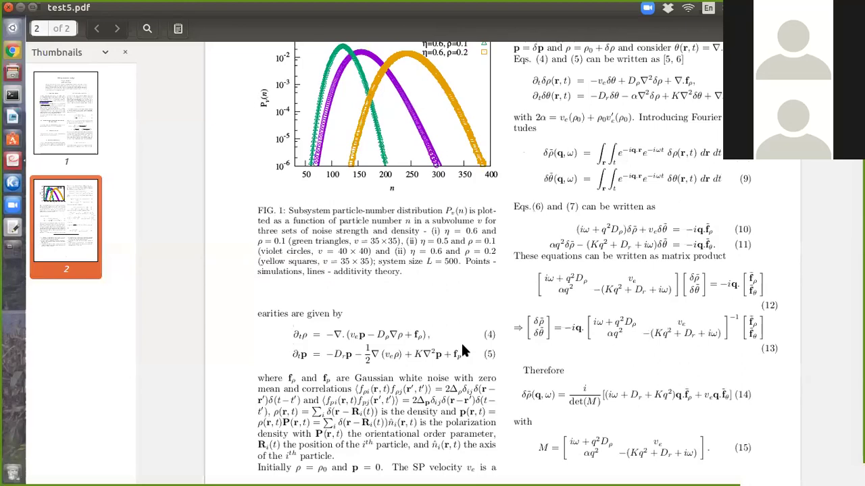
scroll(463, 346, up, 12)
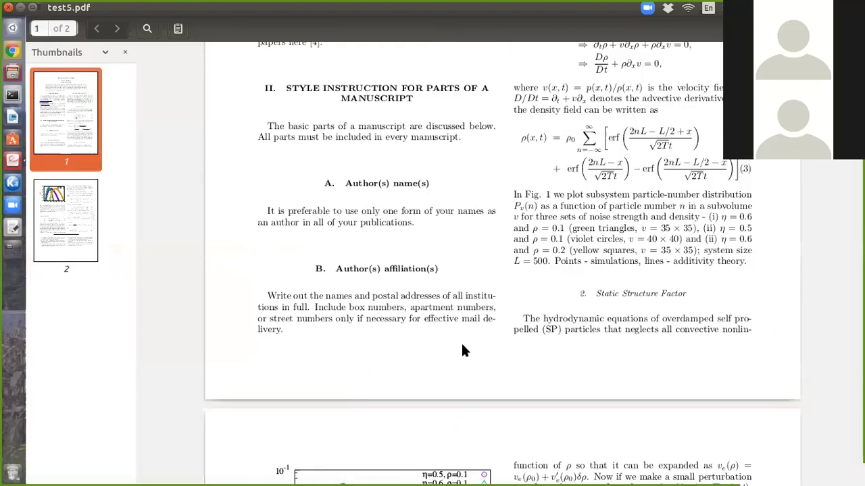
scroll(264, 302, up, 3)
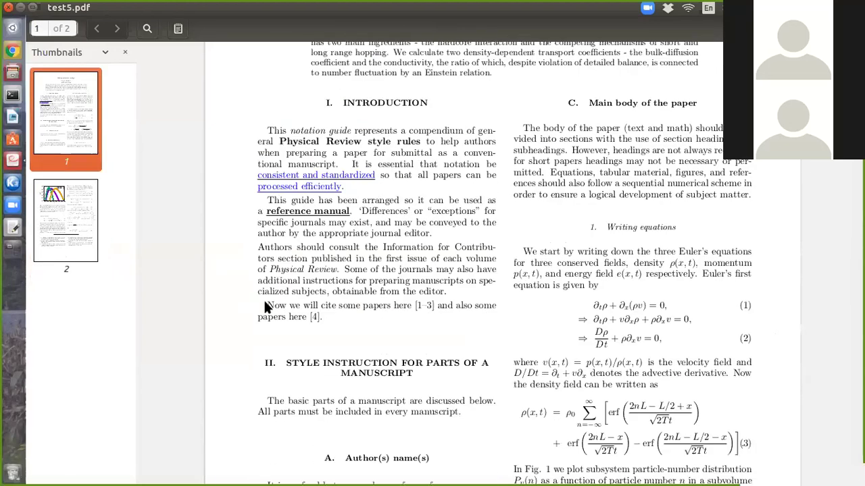
drag(266, 305, 313, 315)
click(331, 318)
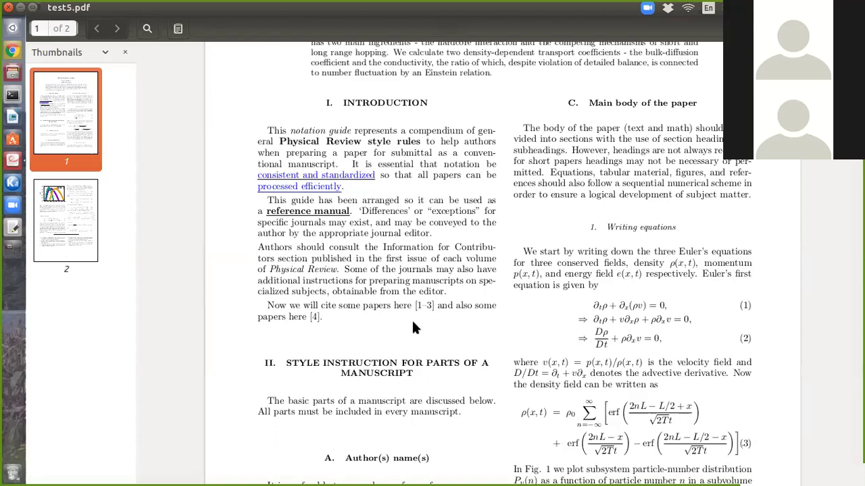
scroll(411, 329, down, 2)
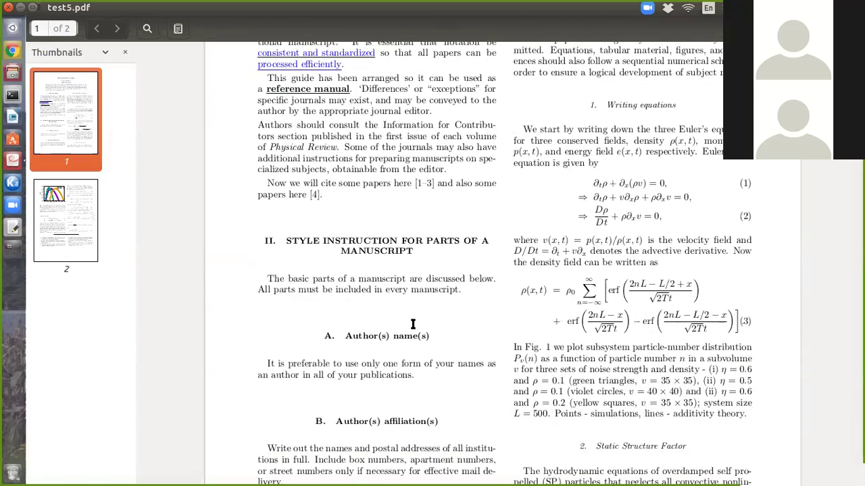
scroll(410, 329, down, 7)
scroll(411, 325, down, 9)
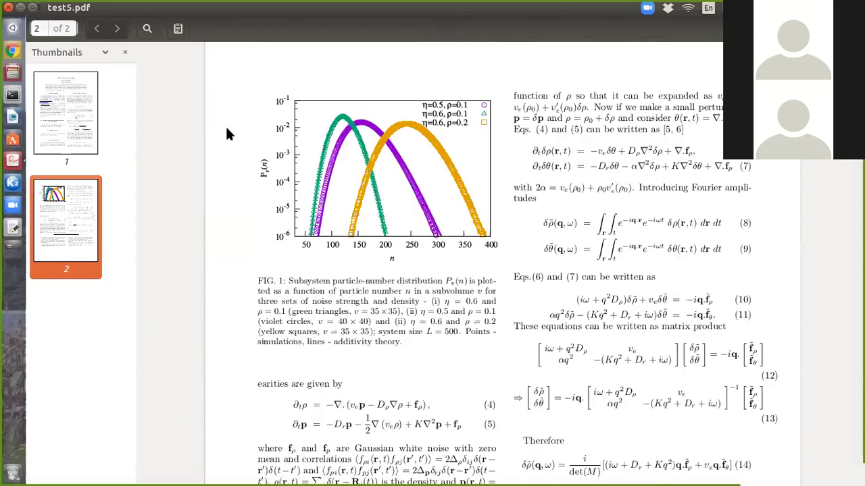
Switch to the Test0 folder in the file manager and select run_and_tumble.bib.
click(12, 73)
click(416, 148)
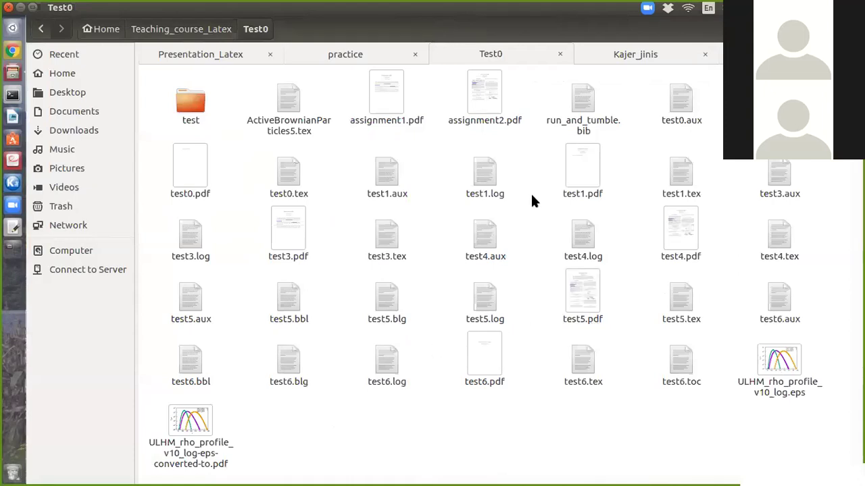
click(571, 121)
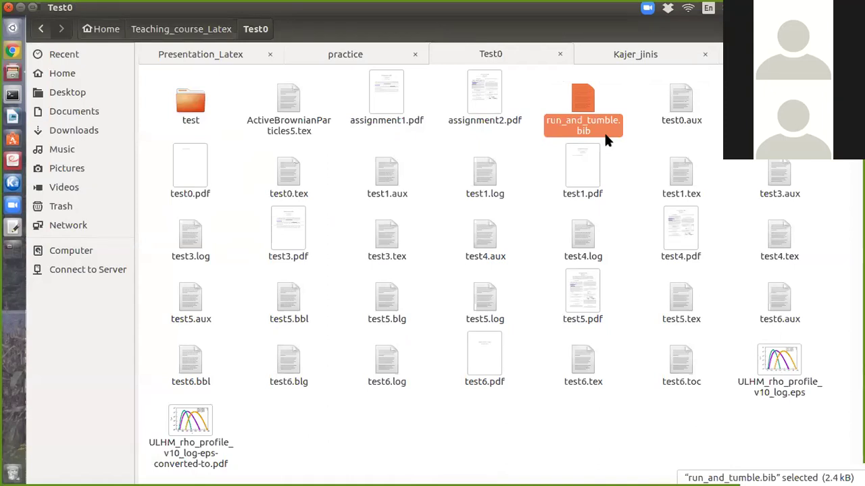
right_click(583, 100)
mouse_move(633, 133)
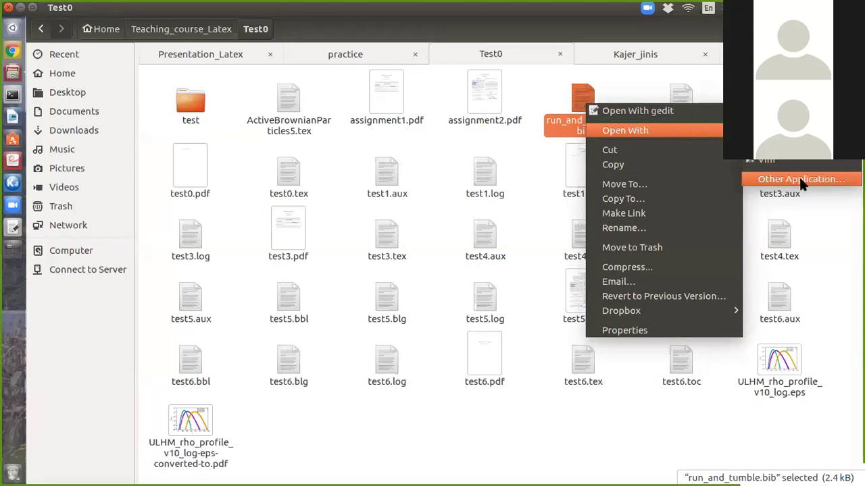
click(531, 80)
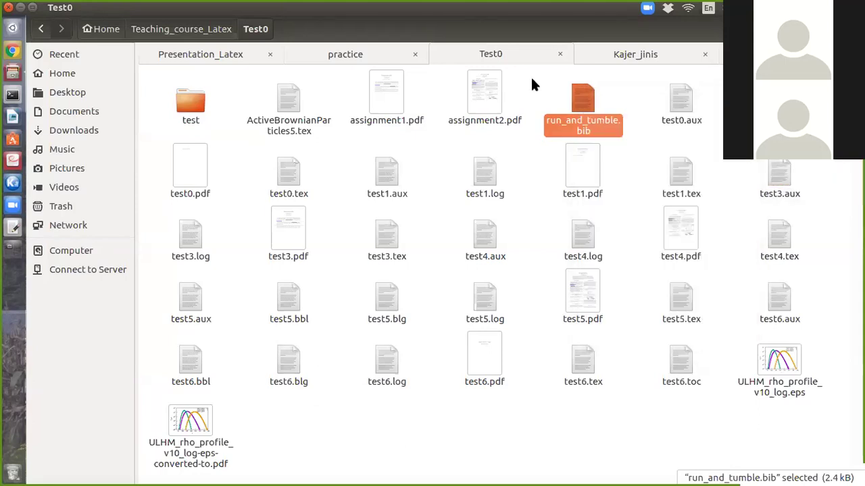
Open run_and_tumble.bib in gedit and look through its BibTeX entries.
right_click(585, 105)
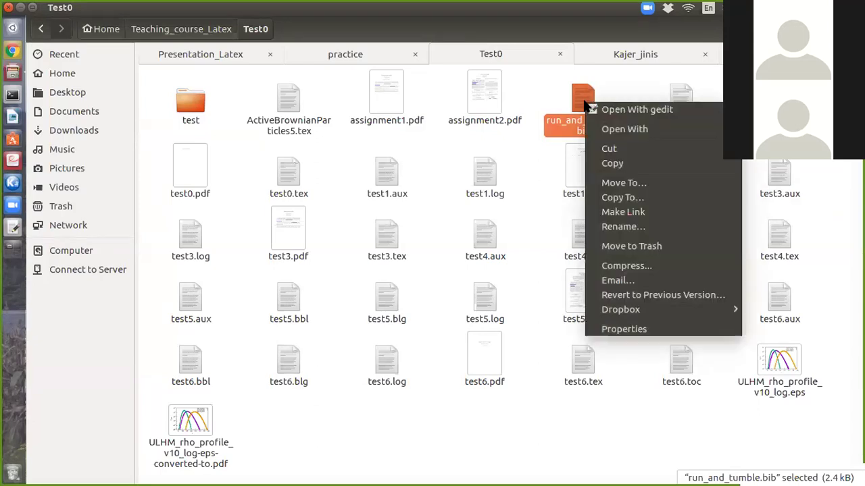
click(625, 110)
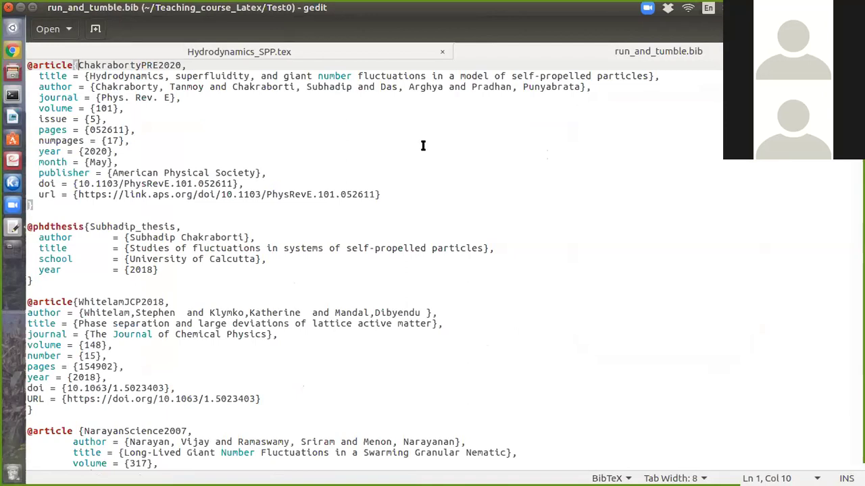
scroll(423, 145, down, 1)
scroll(423, 146, up, 1)
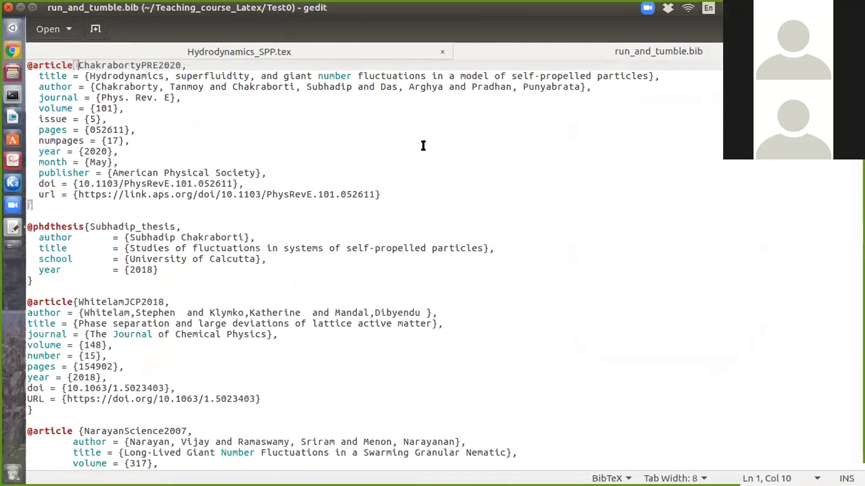
scroll(423, 146, down, 8)
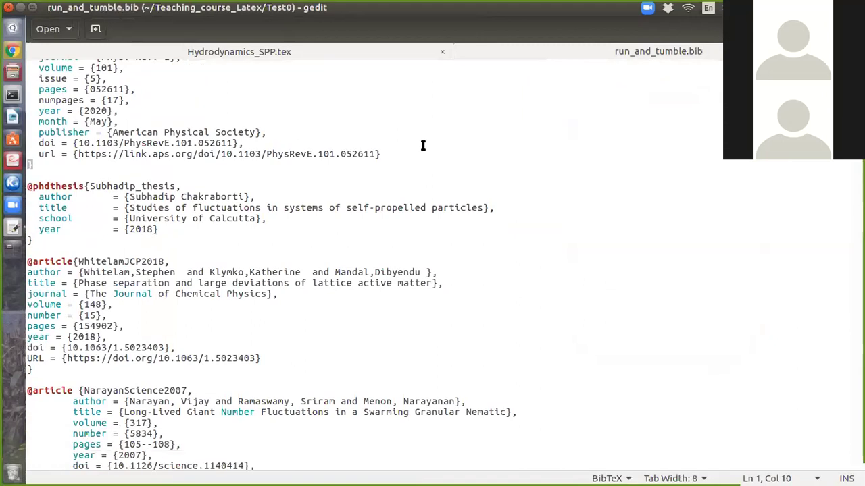
scroll(422, 146, down, 4)
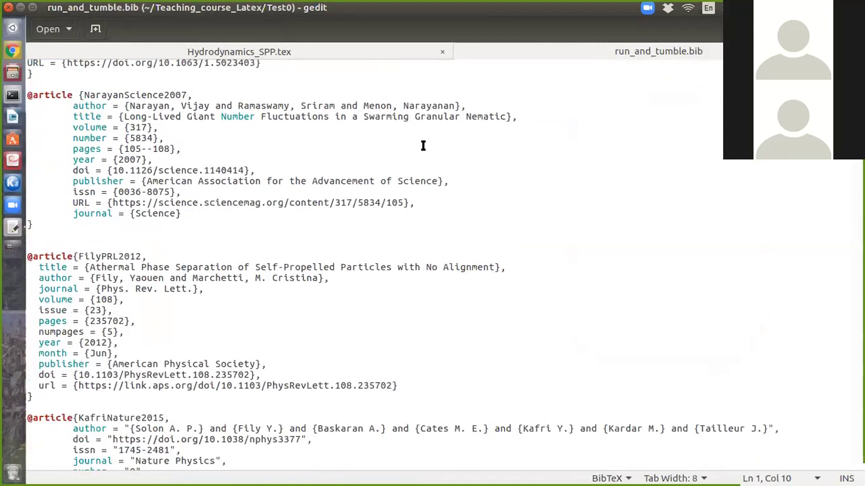
scroll(423, 145, up, 2)
scroll(423, 146, up, 10)
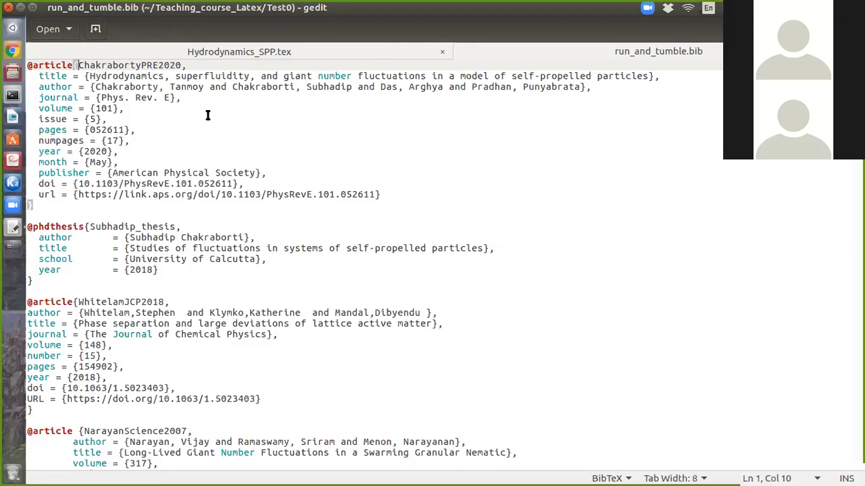
Inspect the first article's citation key and place the insertion point after that entry's closing brace.
double_click(146, 65)
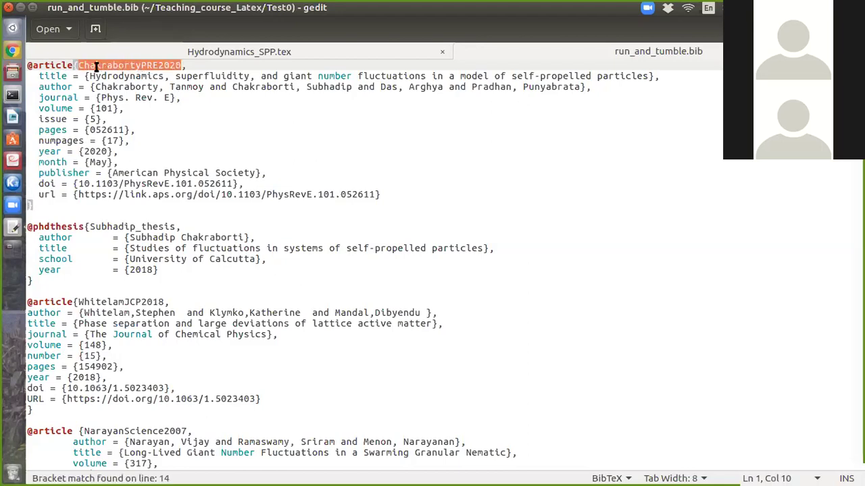
click(182, 76)
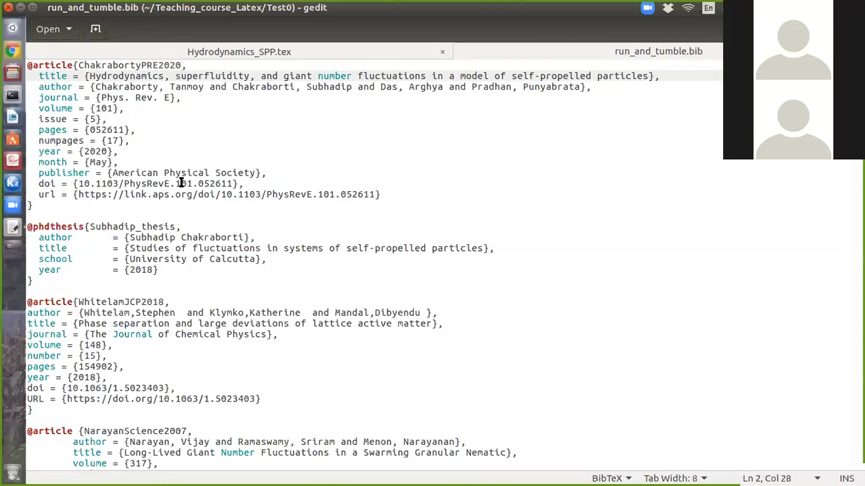
click(39, 213)
click(41, 207)
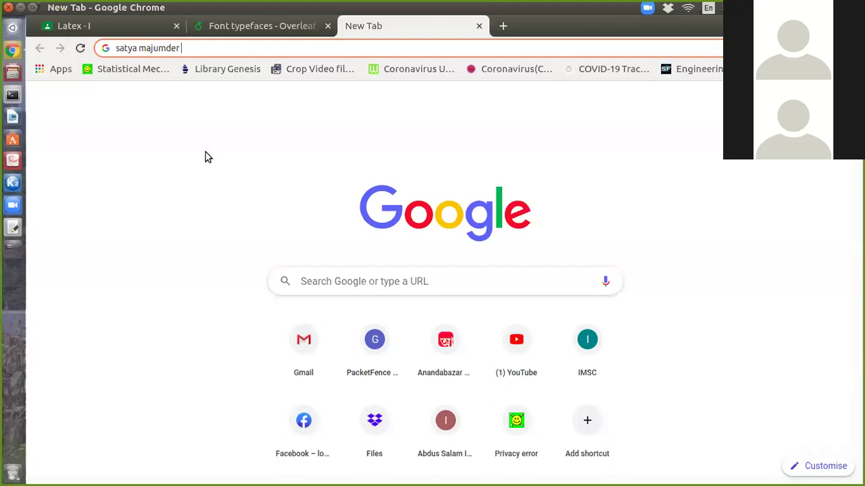
In Chrome, search Google for the physicist's name followed by "prl" and open the physicist's Google Scholar profile.
text(prl)
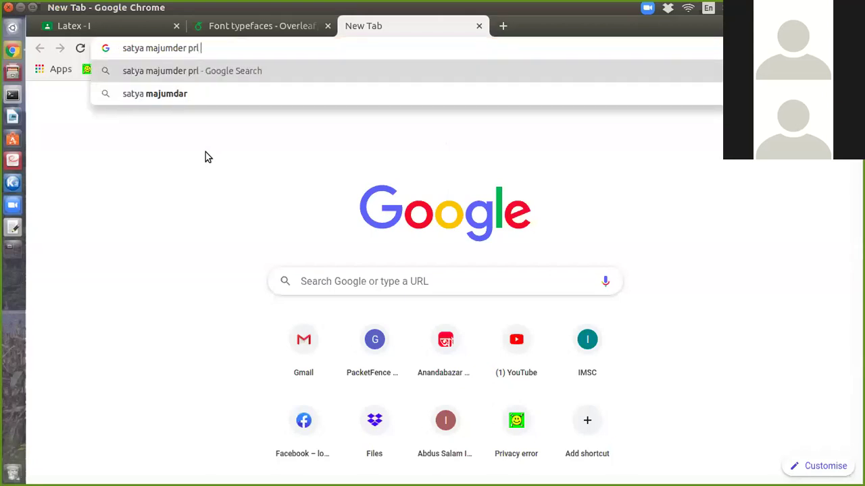
key(Return)
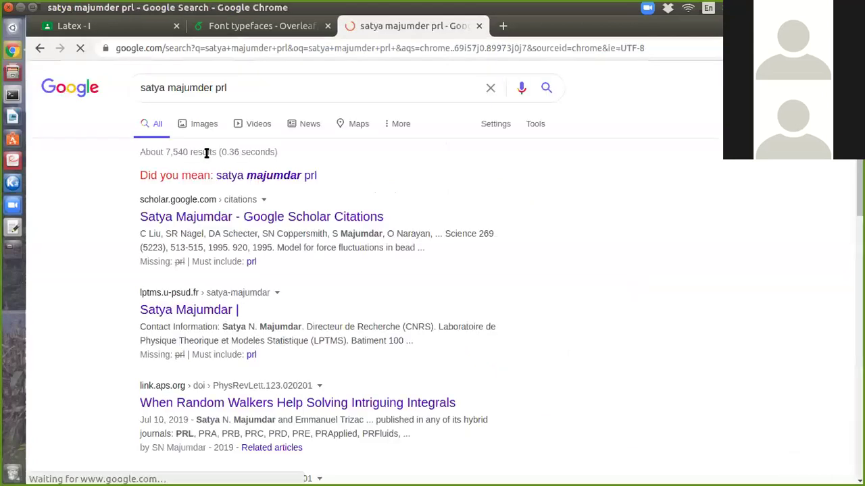
click(253, 223)
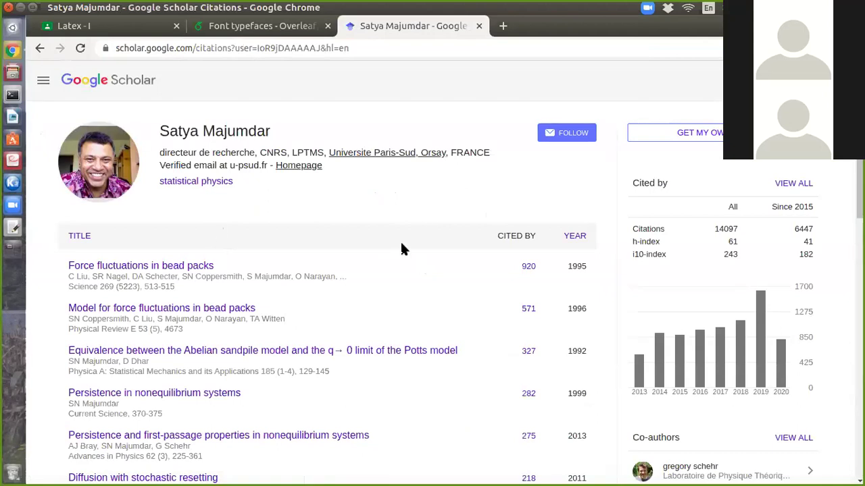
Open "Model for force fluctuations in bead packs" from the publication list and go to its Physical Review E page.
scroll(401, 247, down, 3)
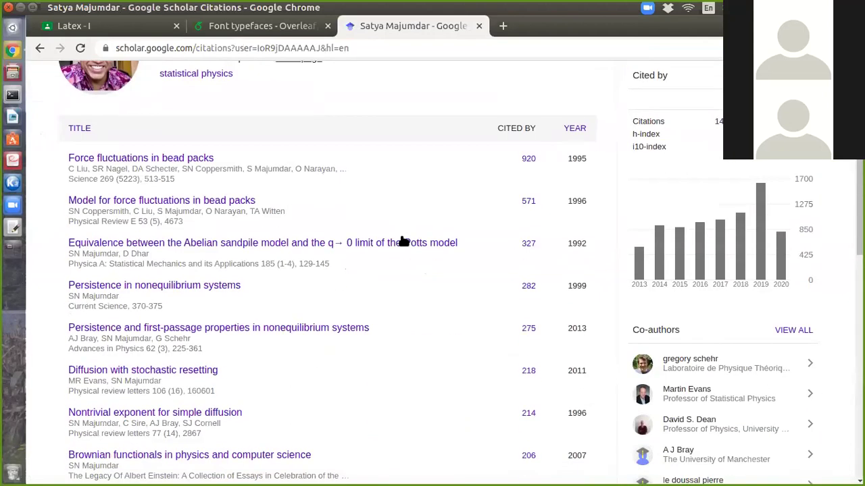
click(243, 203)
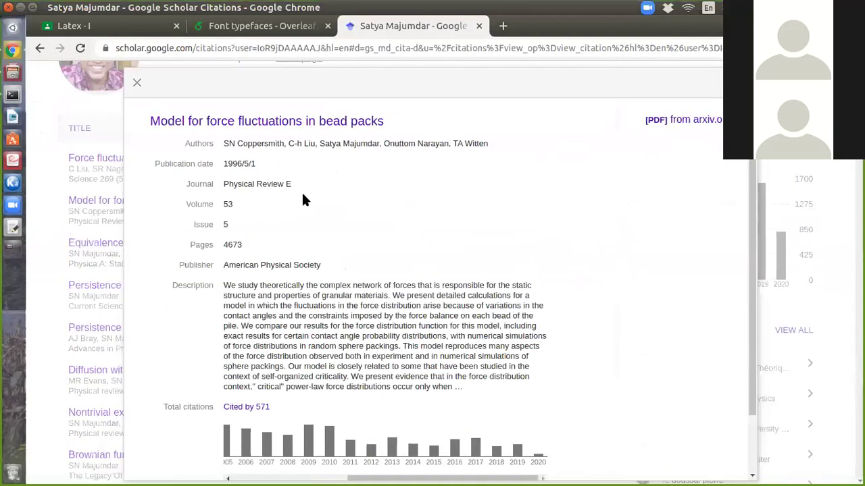
scroll(377, 232, down, 2)
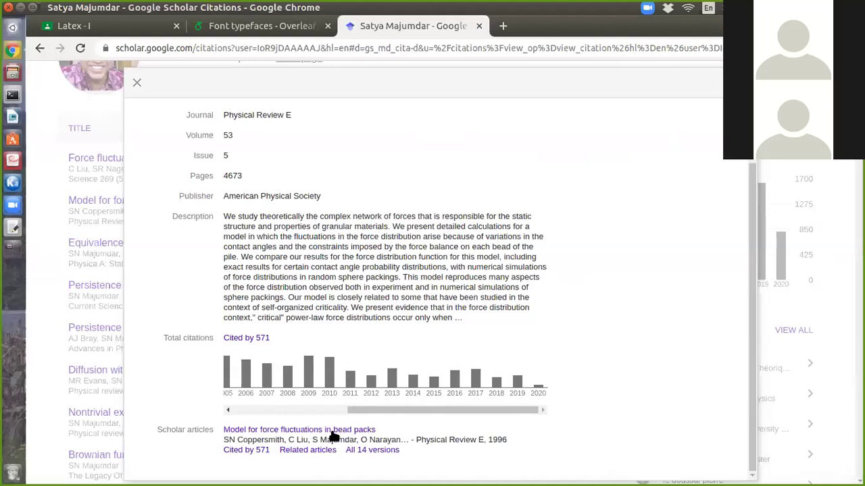
click(371, 431)
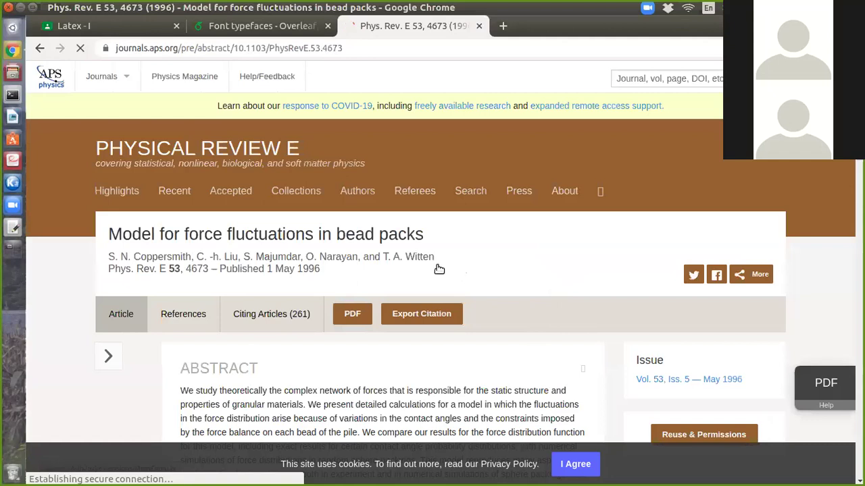
Export the article's citation in BibTeX format and copy the complete entry.
scroll(436, 270, down, 1)
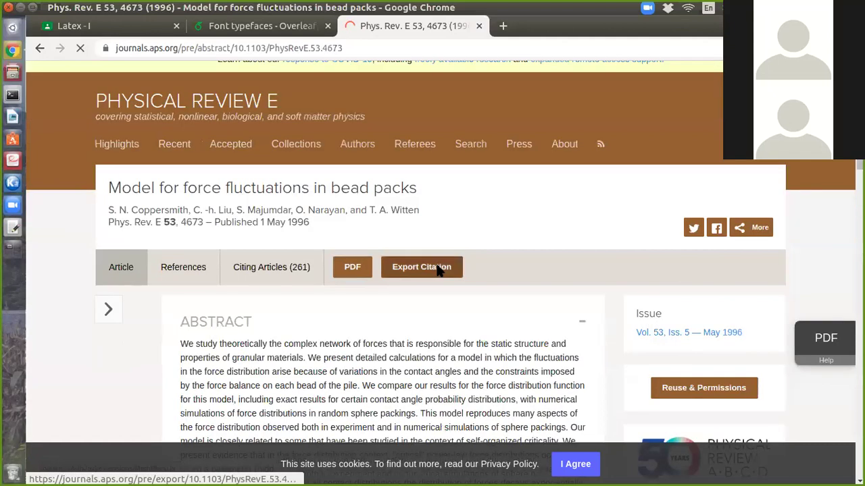
click(438, 268)
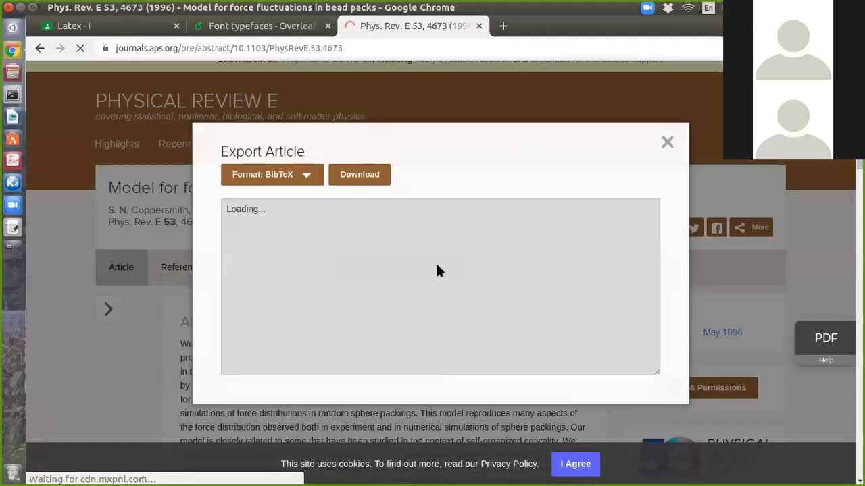
click(315, 181)
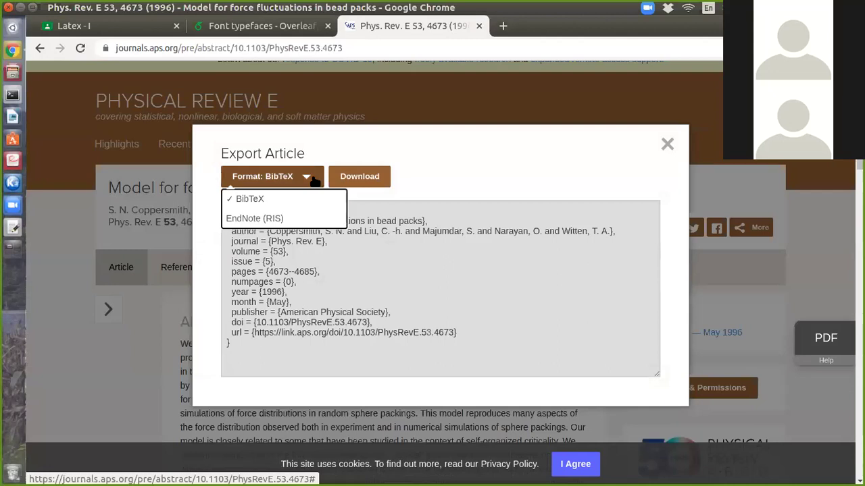
click(400, 221)
key(ctrl+c)
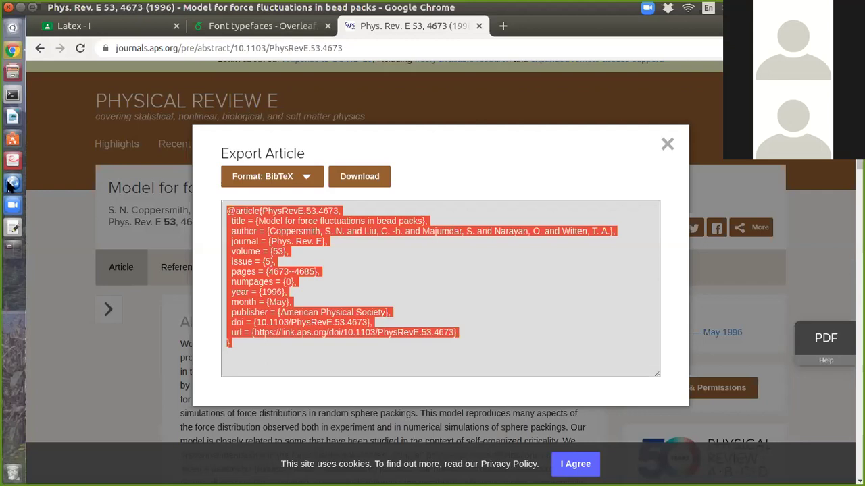
Return to run_and_tumble.bib in gedit and paste the copied BibTeX entry below the first article, separated by a blank line.
click(13, 228)
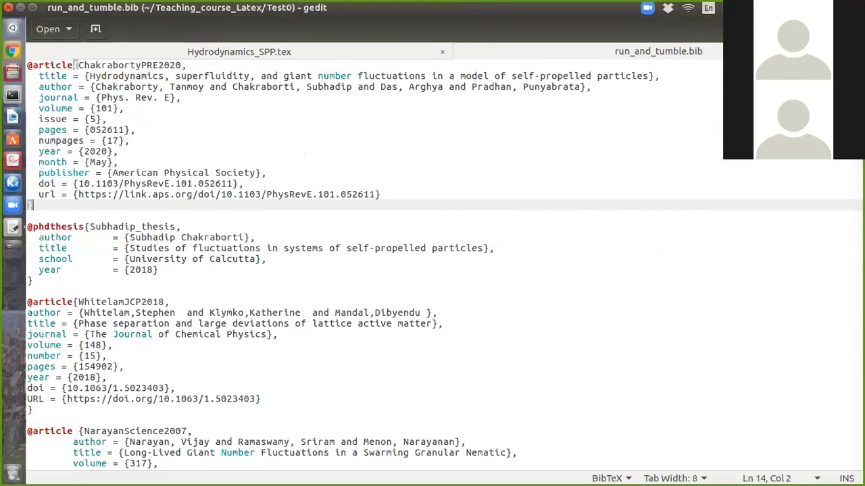
key(Return)
key(Return)
key(ctrl+v)
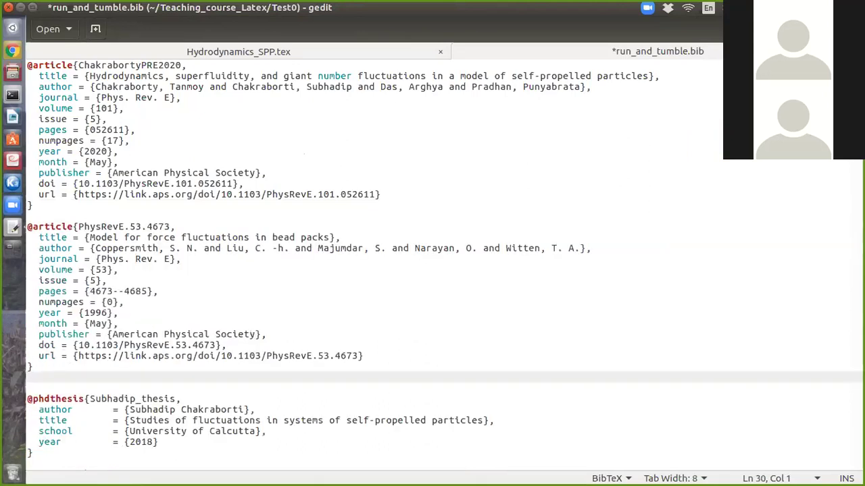
Replace the citation key of the "Model for force fluctuations in bead packs" entry with MajumderPRE1996 and save run_and_tumble.bib.
click(170, 228)
key(BackSpace)
key(BackSpace)
key(BackSpace)
key(BackSpace)
key(BackSpace)
key(BackSpace)
key(BackSpace)
key(BackSpace)
key(BackSpace)
key(BackSpace)
key(BackSpace)
key(BackSpace)
key(BackSpace)
key(BackSpace)
key(BackSpace)
key(BackSpace)
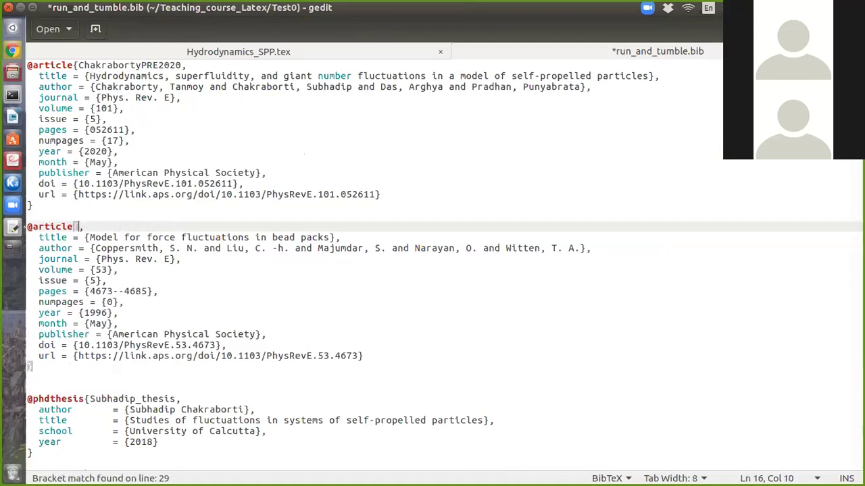
text(ajumderPRE)
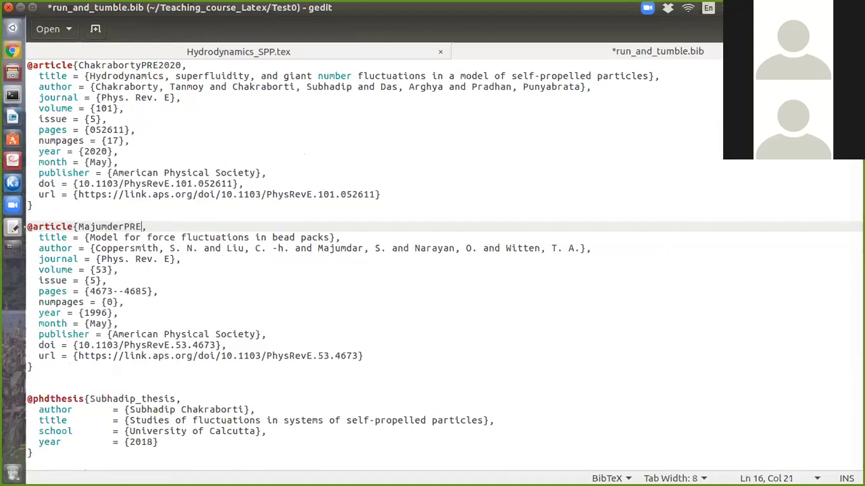
text(1996)
key(ctrl+s)
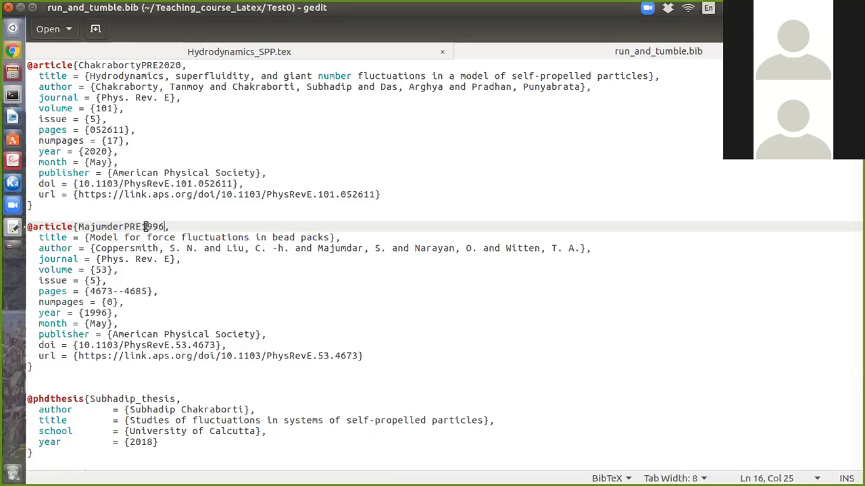
Copy the citation key of the bead packs article entry.
double_click(145, 226)
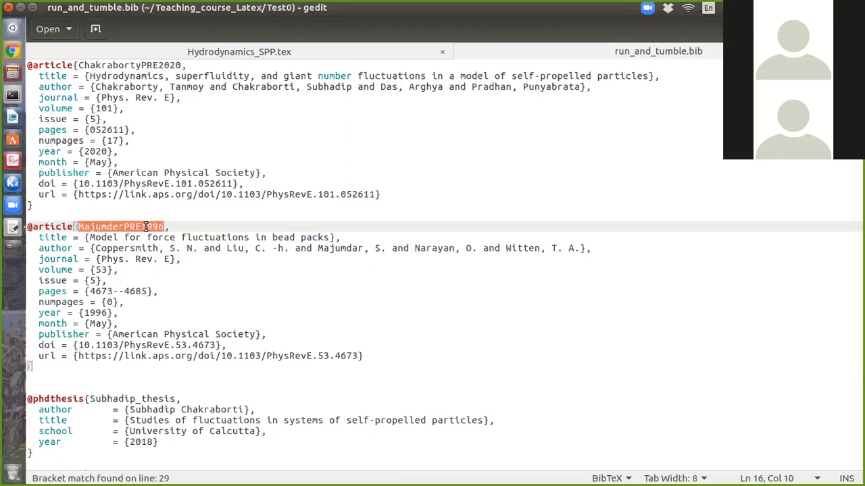
right_click(145, 226)
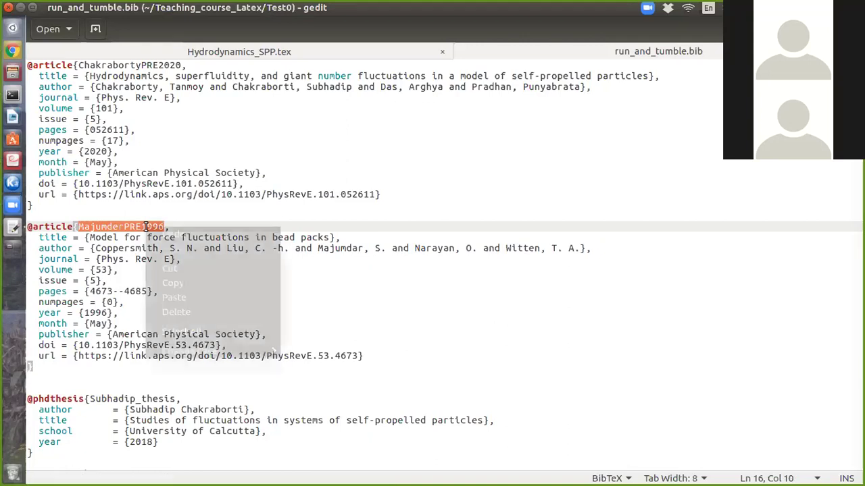
click(181, 284)
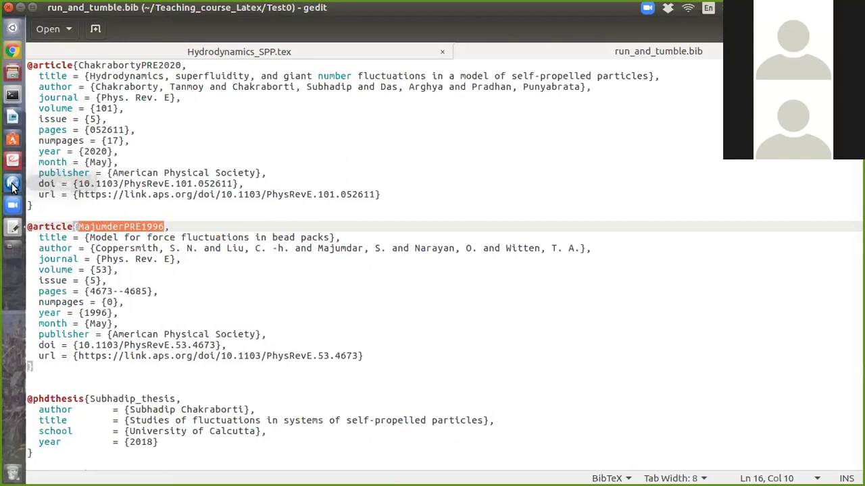
Switch to test1.tex in Kile, look at the thebibliography section at its end, and return to run_and_tumble.bib in gedit.
key(alt+Tab)
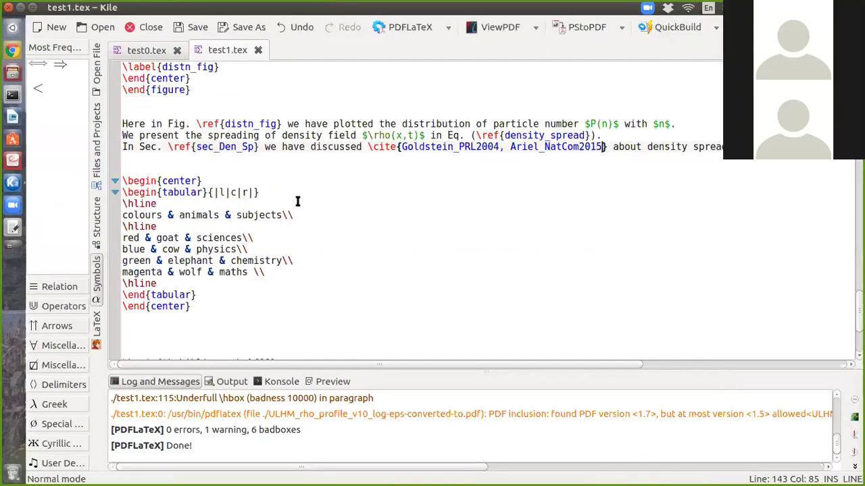
scroll(297, 201, down, 4)
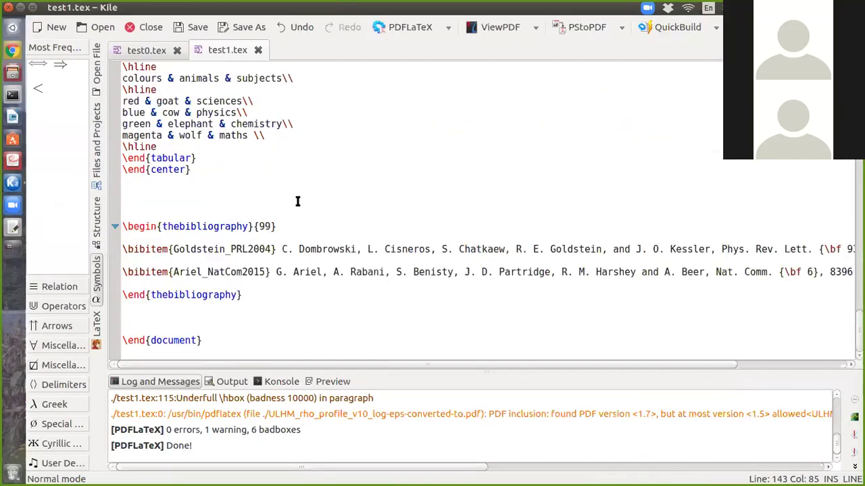
click(11, 74)
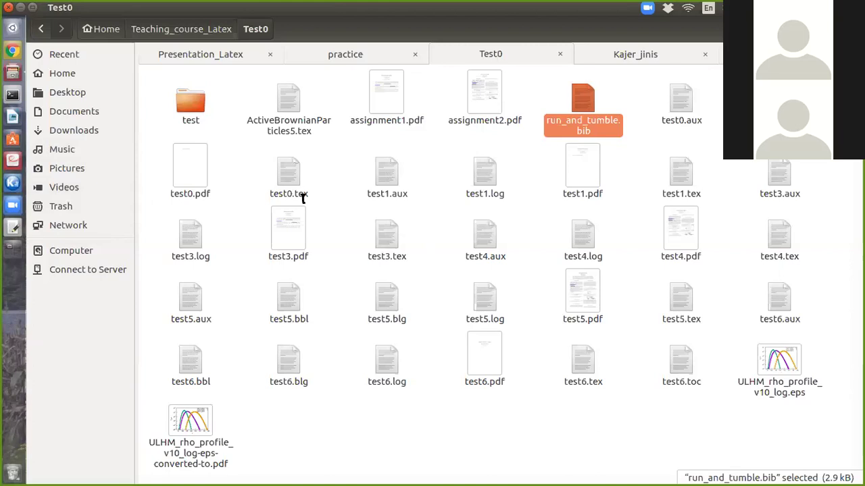
key(Return)
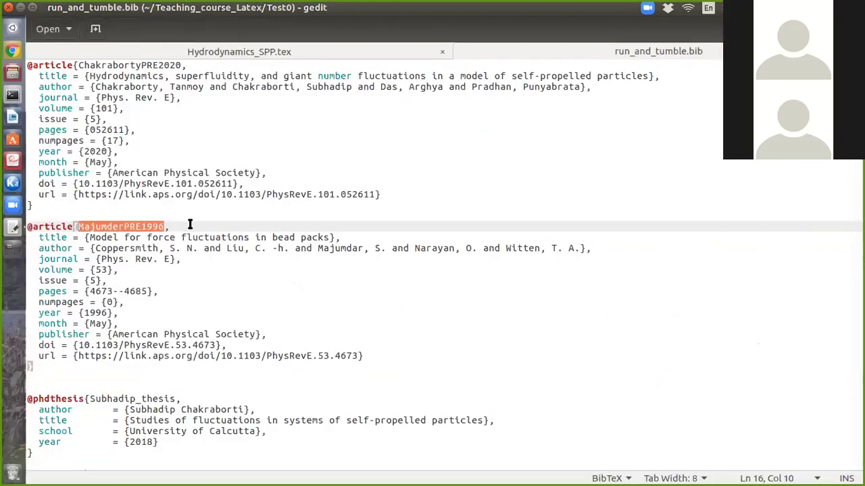
Select the complete key MajumderPRE1996 in the second article entry and copy it again.
click(96, 226)
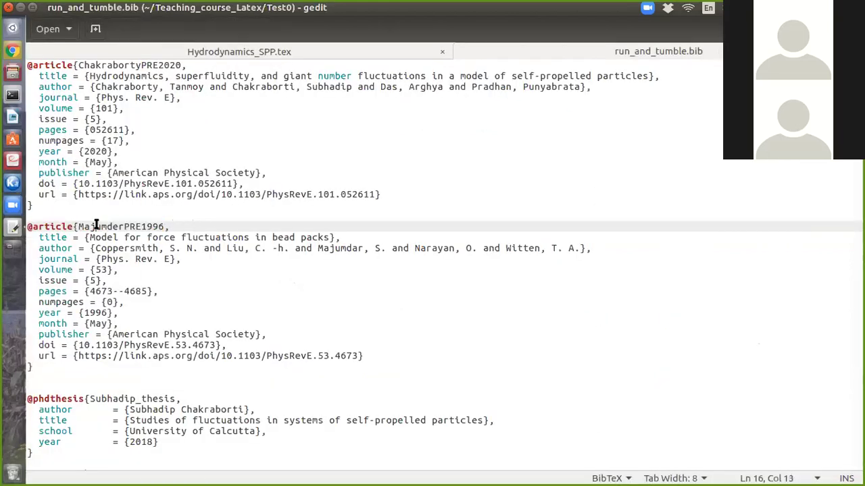
drag(78, 227, 162, 228)
right_click(152, 227)
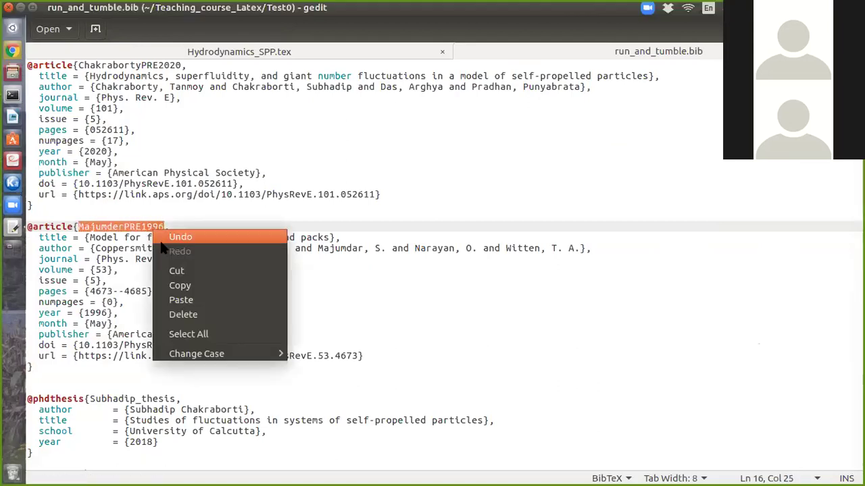
click(181, 285)
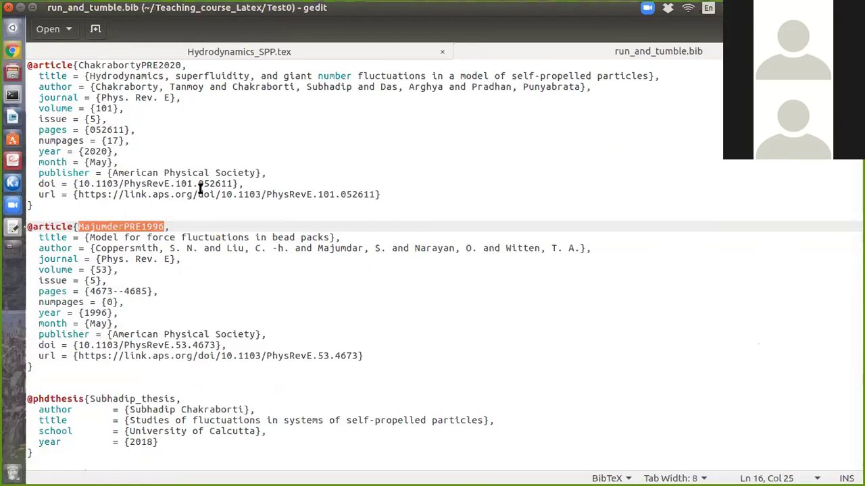
From the Test0 folder, open test5.tex in Kile and check the \bibliography command at the end of the document.
click(13, 74)
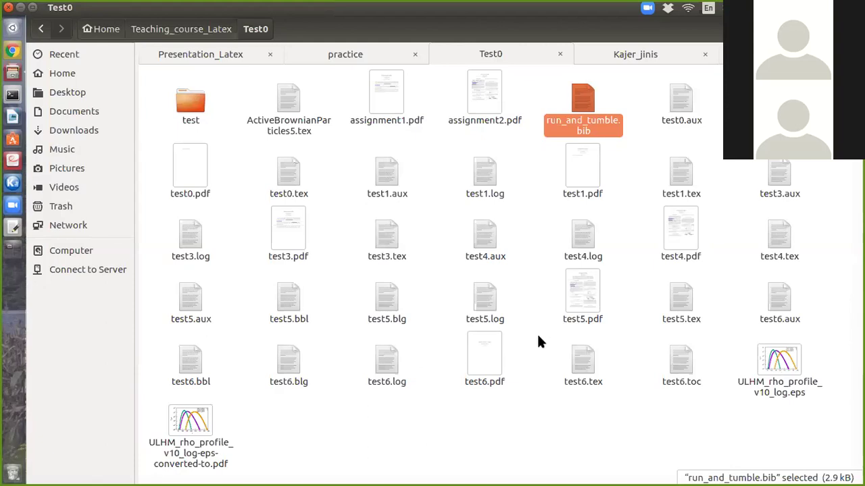
right_click(681, 299)
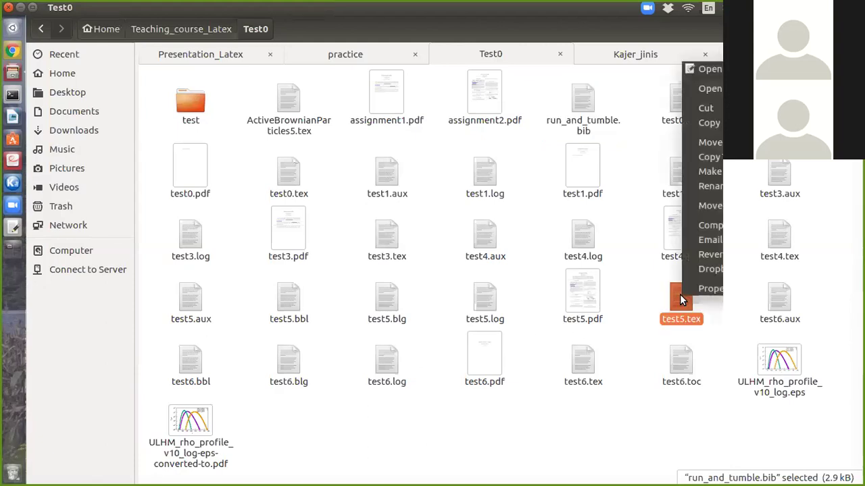
mouse_move(711, 93)
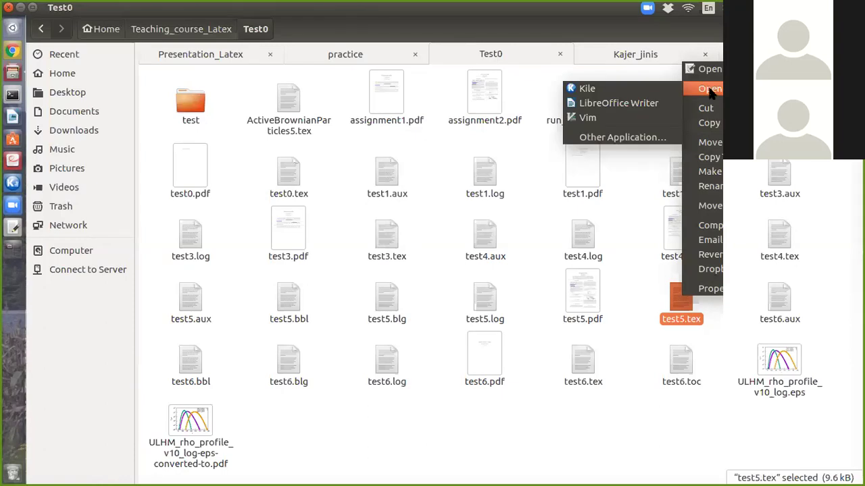
click(623, 94)
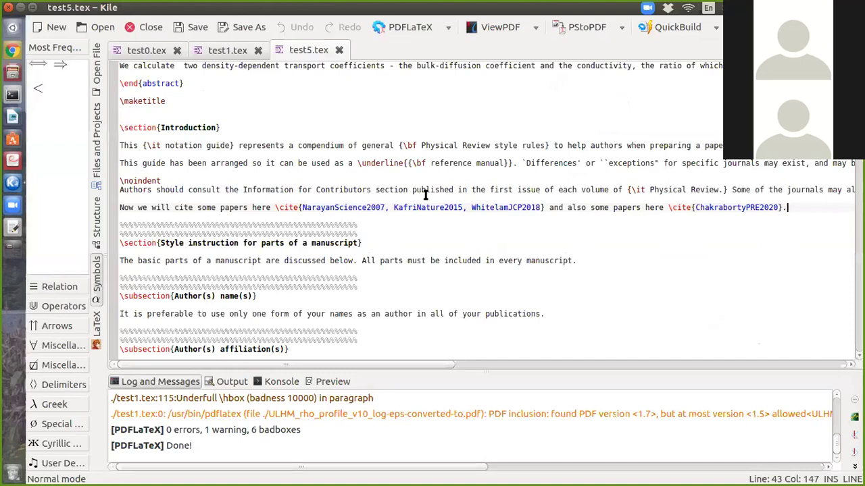
scroll(274, 294, down, 20)
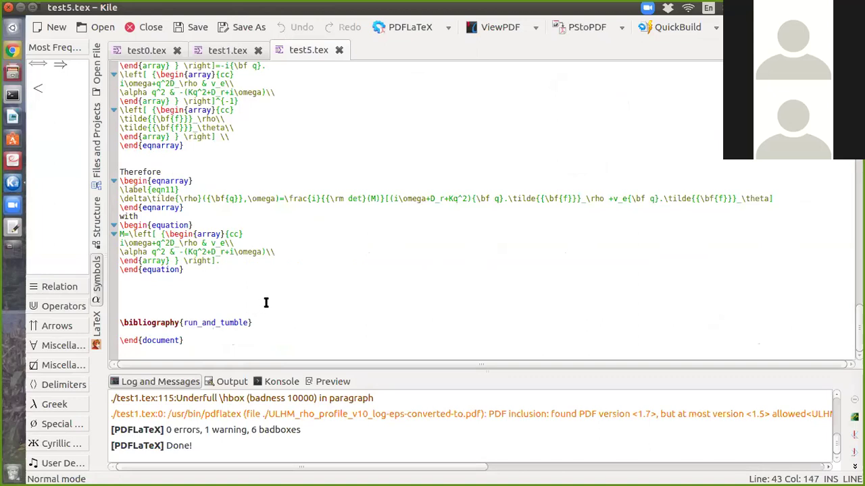
In the "Writing equations" subsection, insert \cite{MajumderPRE1996} after "Euler's equations" in the opening sentence, using the copied key.
scroll(266, 302, up, 6)
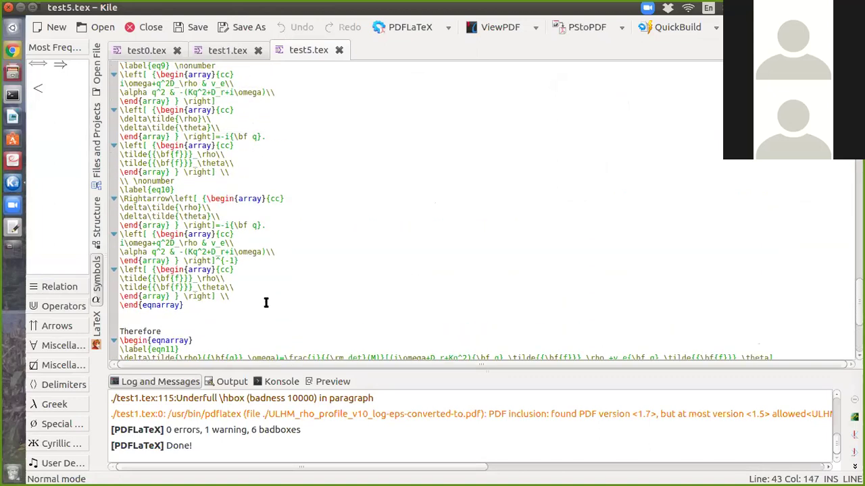
scroll(266, 302, up, 4)
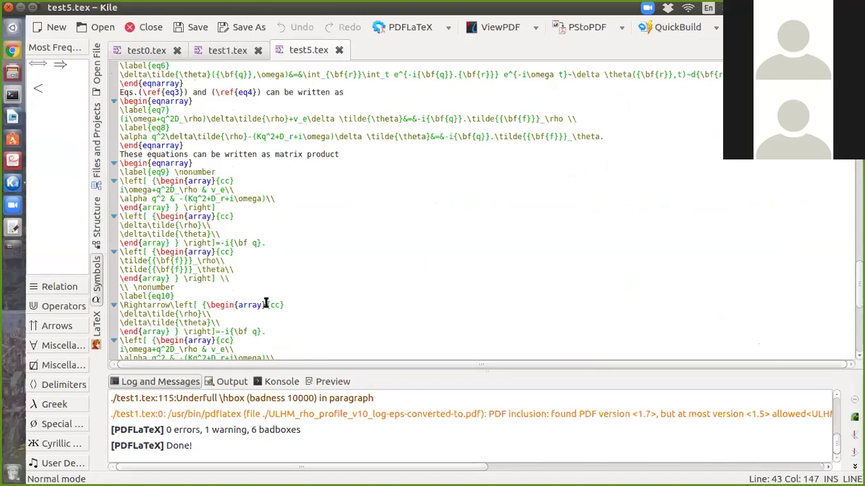
scroll(266, 302, up, 8)
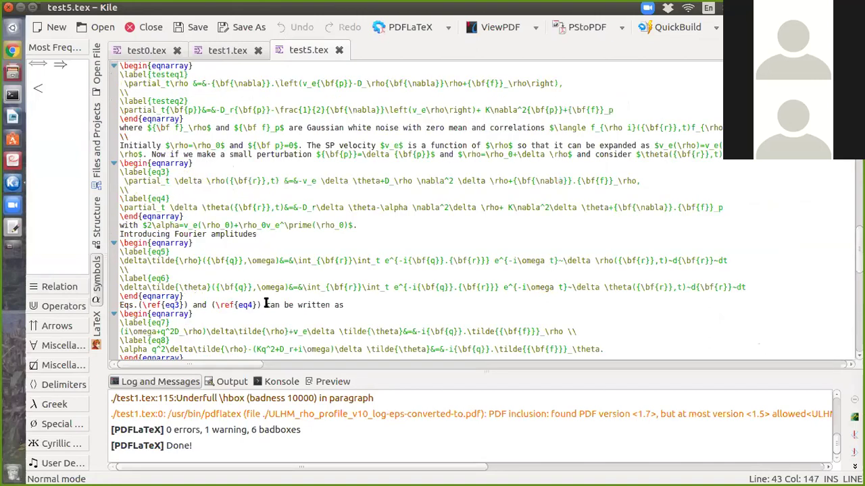
scroll(265, 302, up, 10)
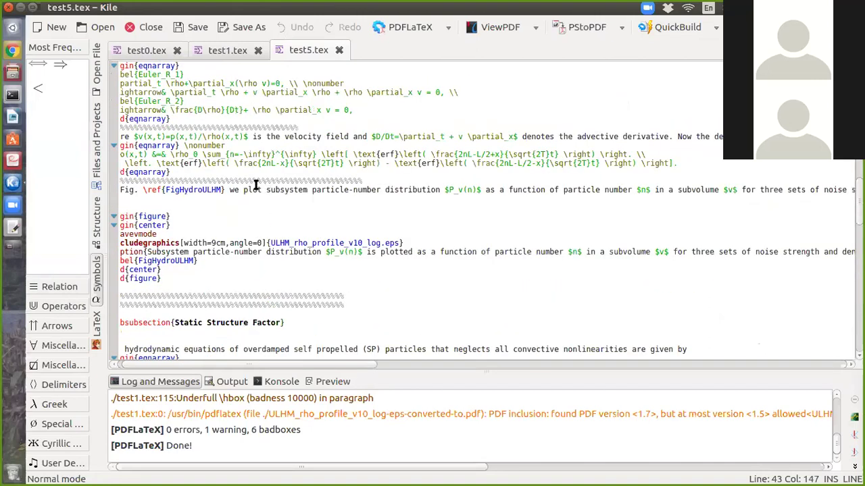
scroll(257, 186, up, 5)
scroll(257, 186, right, 1)
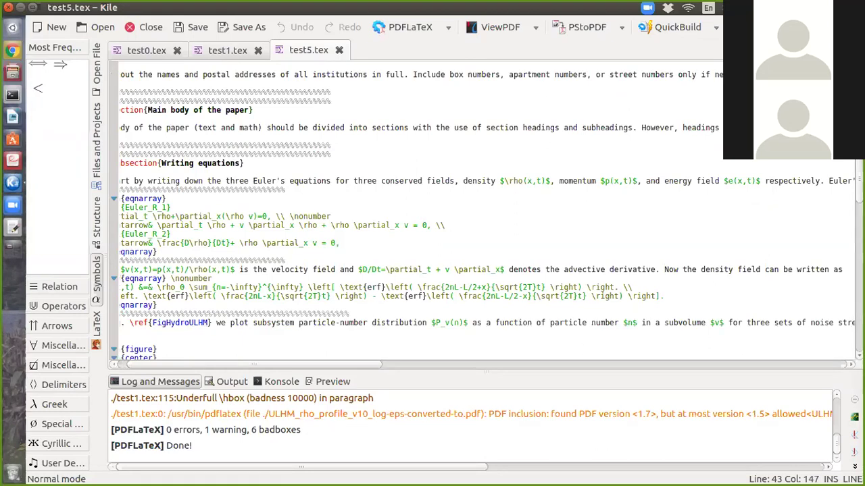
click(253, 180)
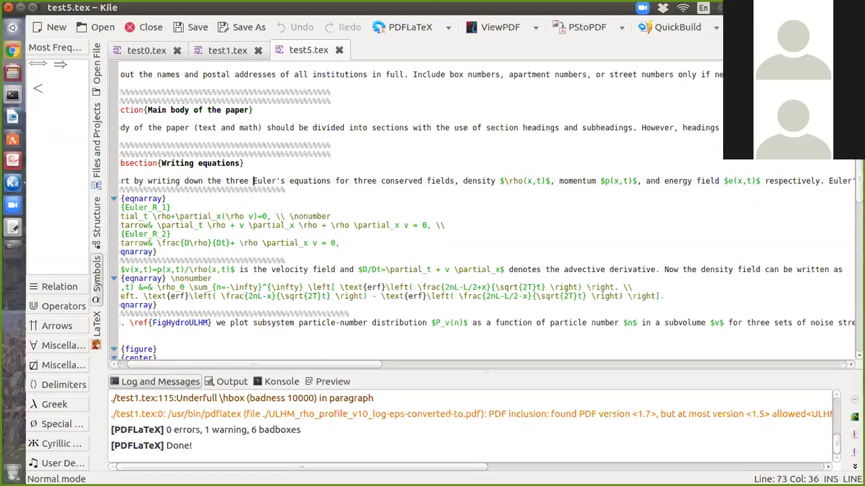
click(335, 181)
text(\)
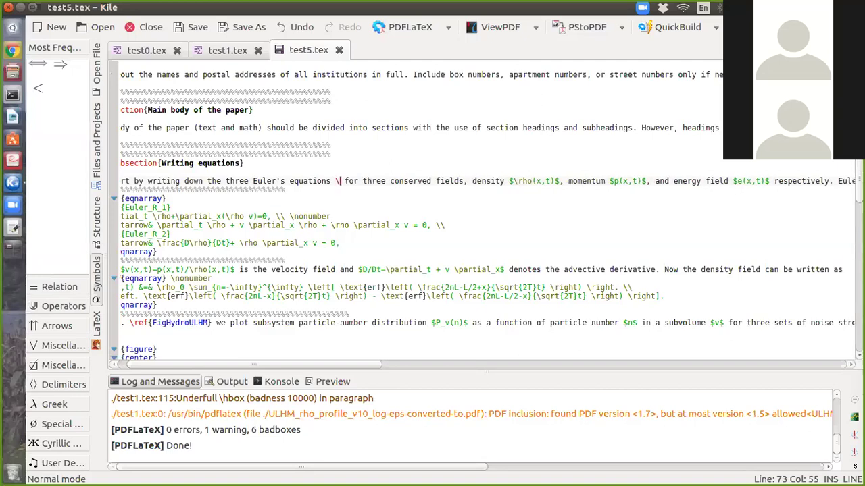
text(ci)
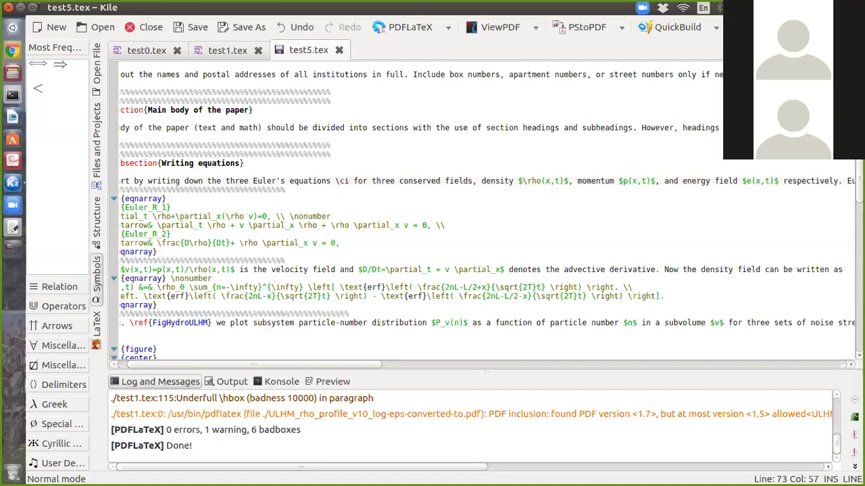
text(te{)
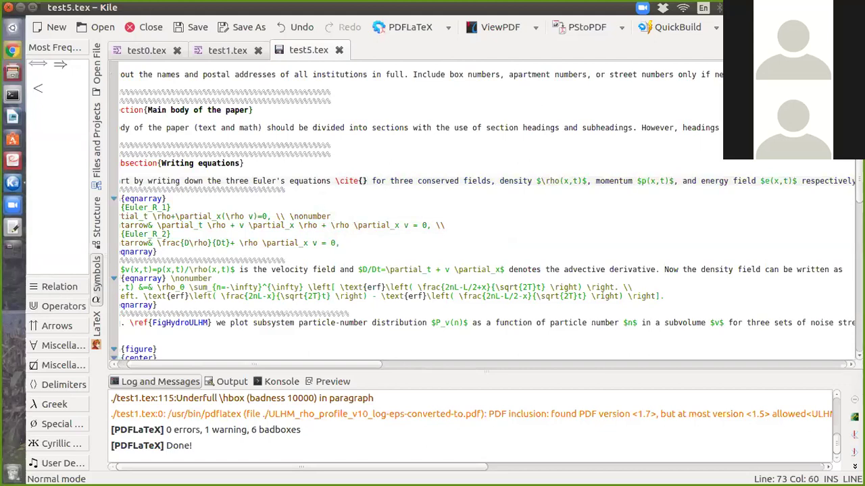
key(ctrl+v)
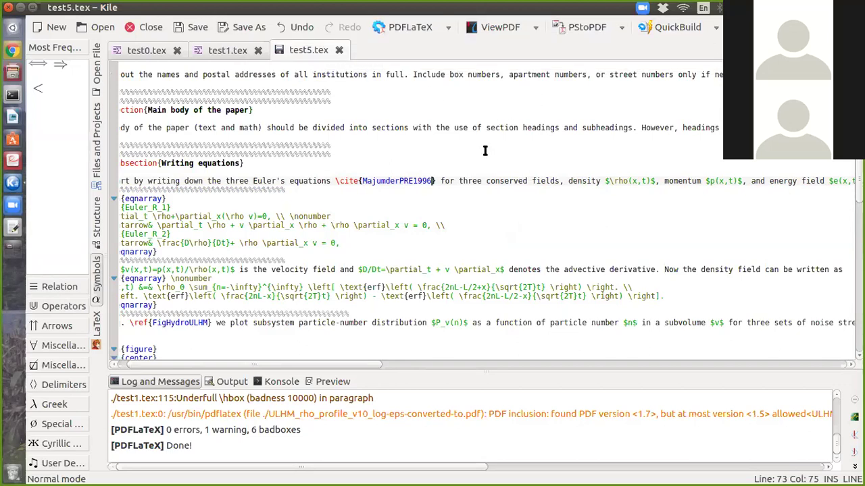
Compile test5.tex with PDFLaTeX and switch to the Test0 folder in the file manager.
click(423, 29)
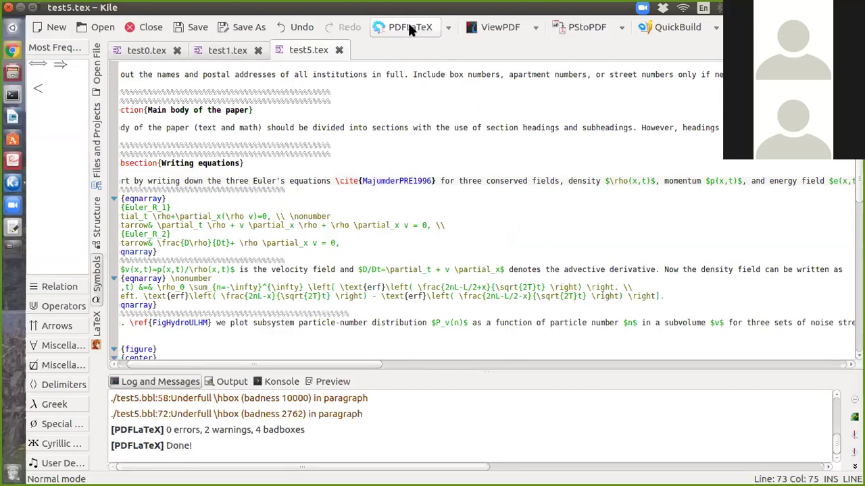
click(14, 73)
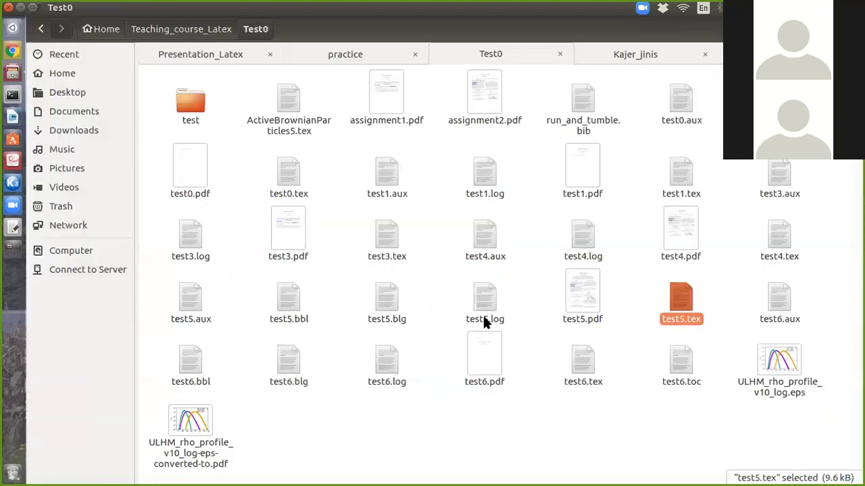